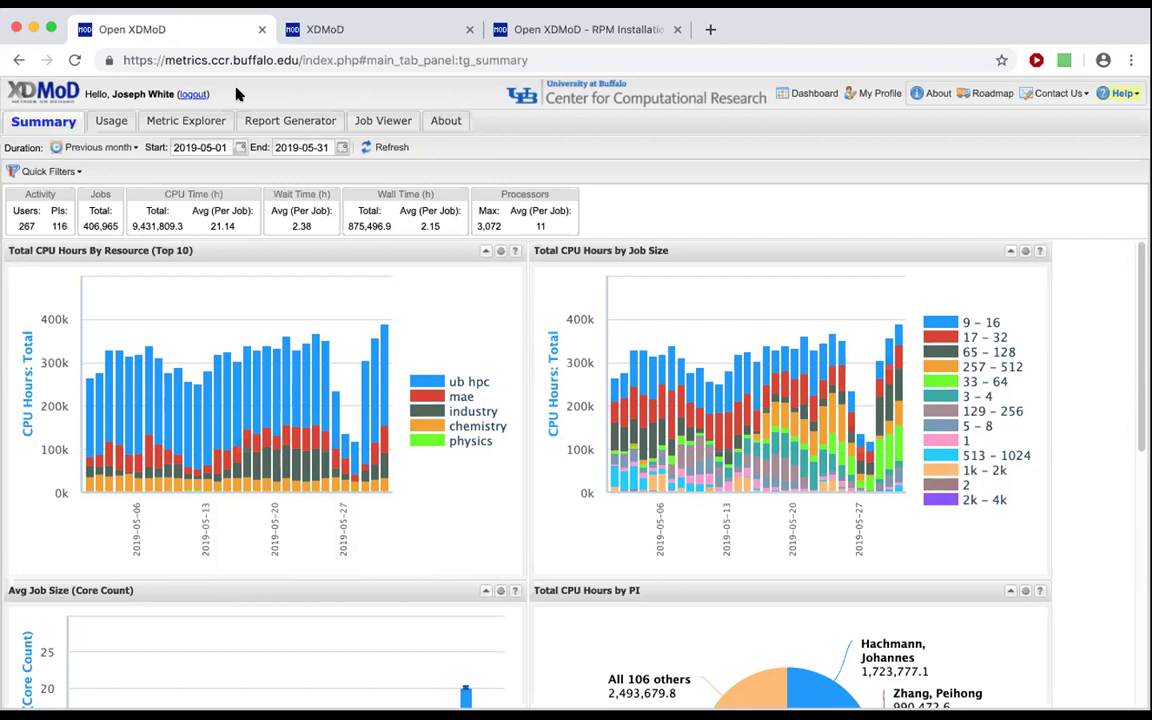
Step: Log out of the account and look over the publicly available Summary charts down to the cloud charts
click(193, 94)
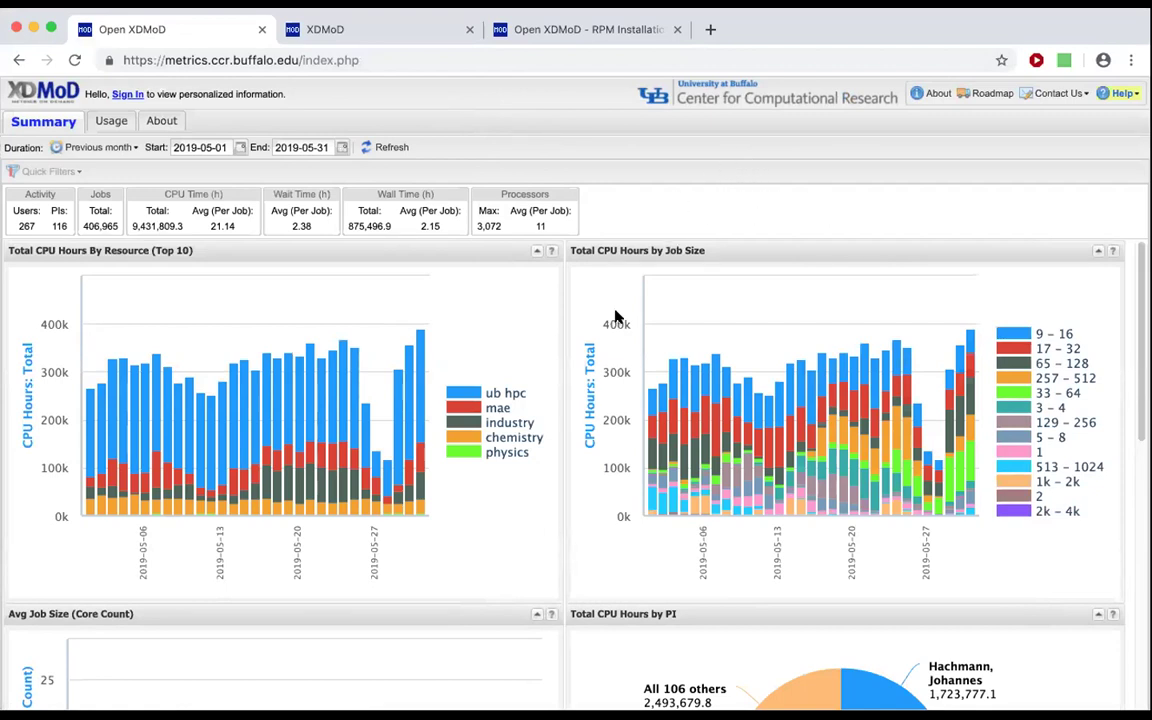
scroll(601, 342, down, 2)
scroll(601, 342, down, 10)
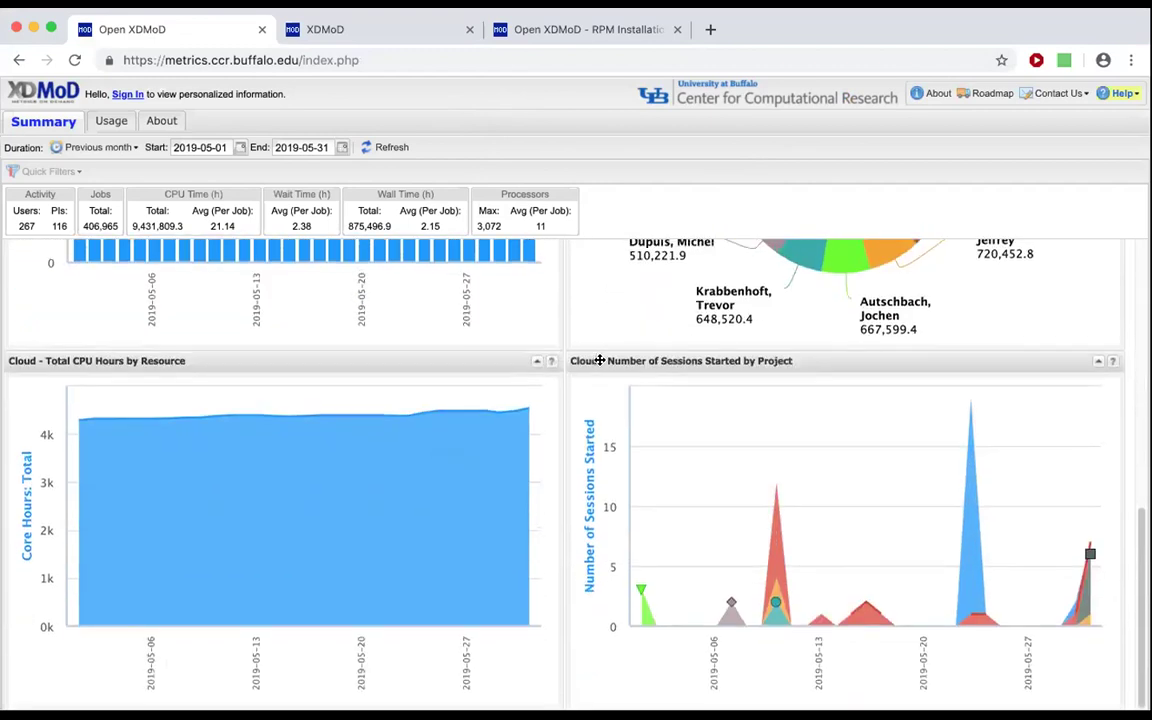
scroll(599, 360, up, 12)
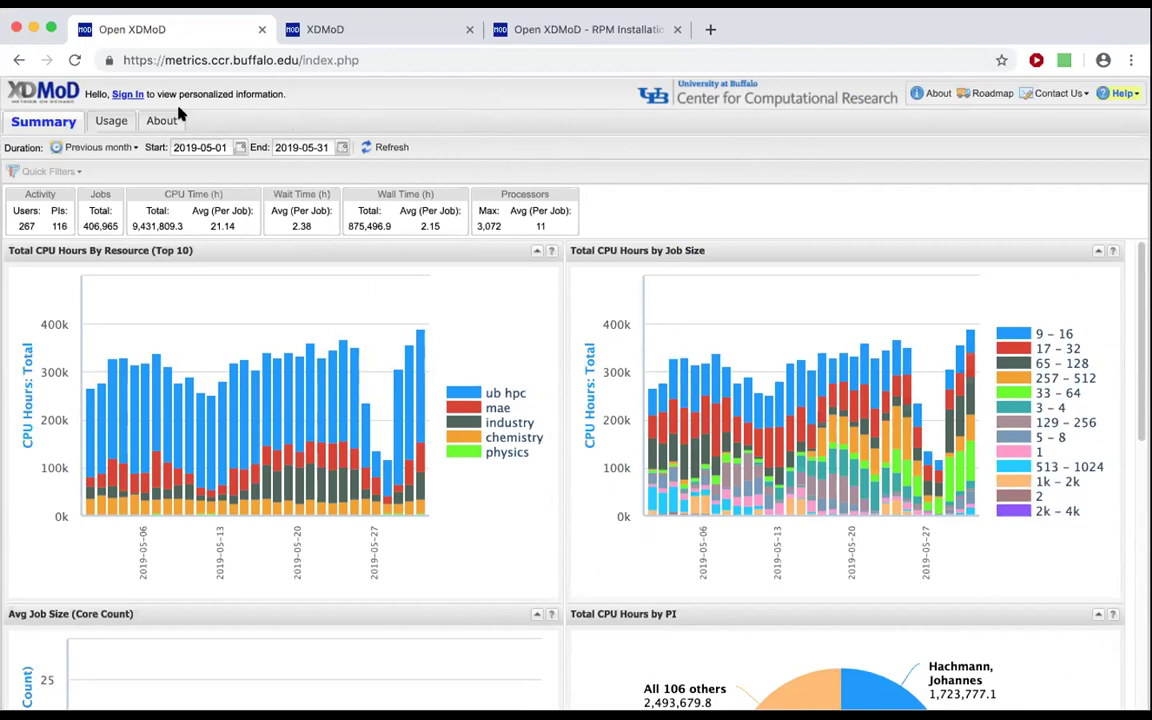
Step: Sign back in to the personalized view and look at the Help and Contact Us options
click(128, 94)
click(566, 412)
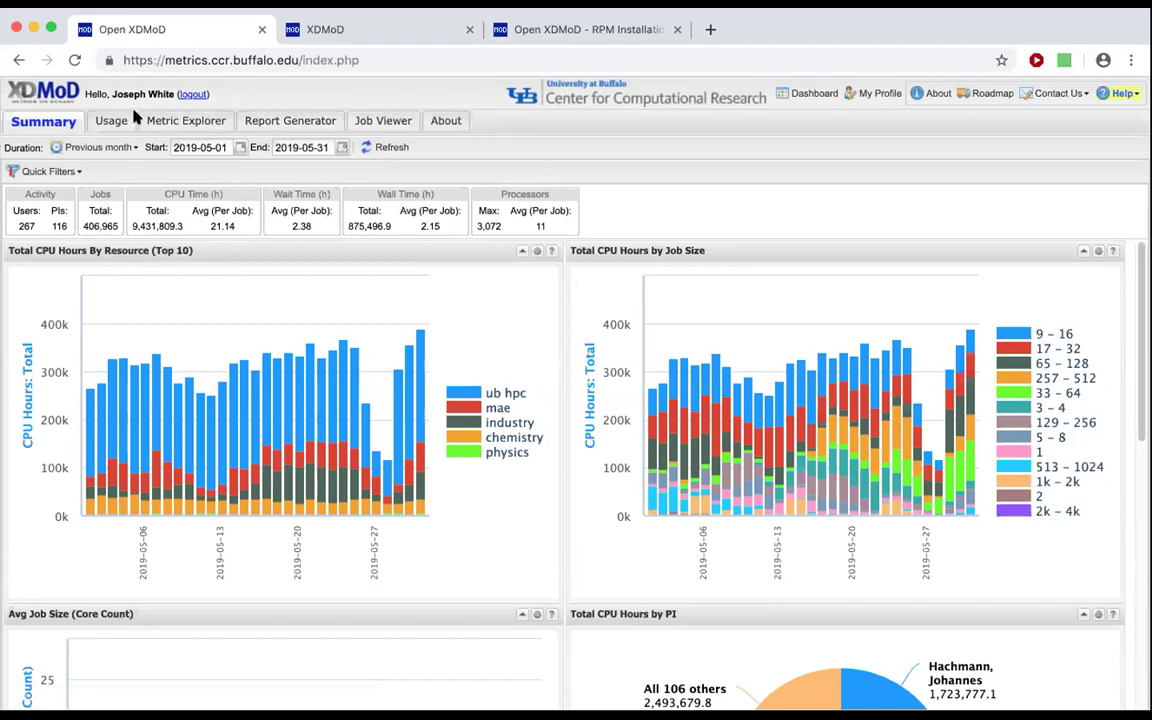
click(1108, 94)
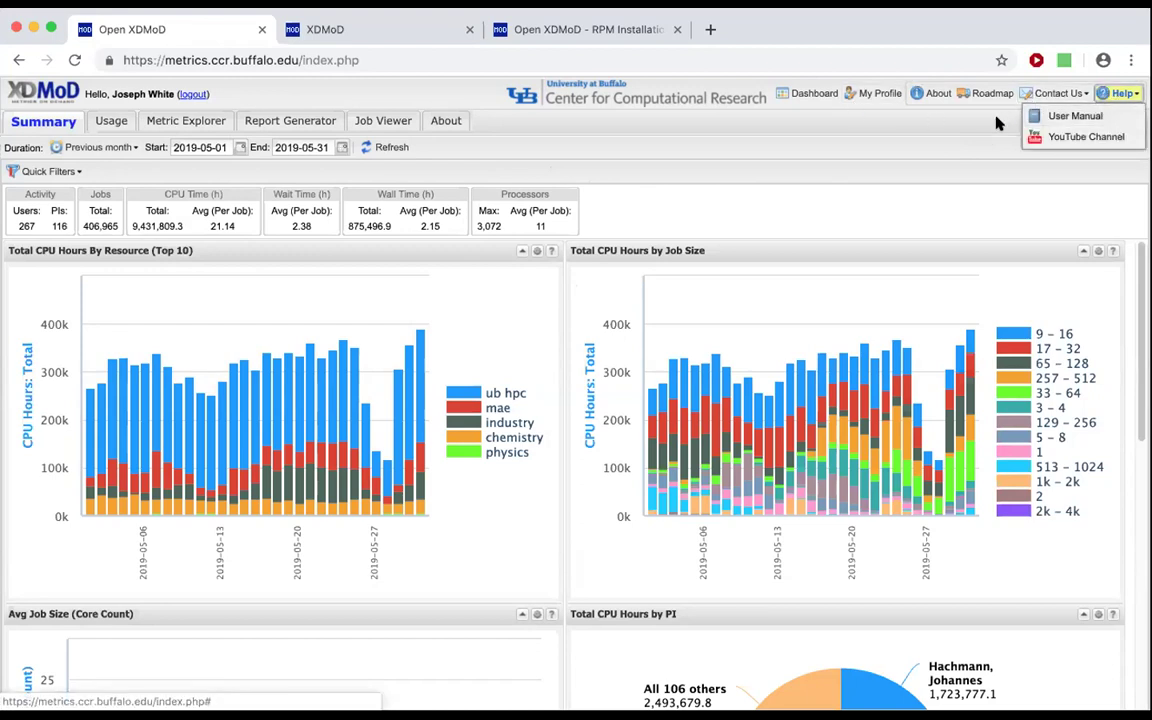
click(1055, 94)
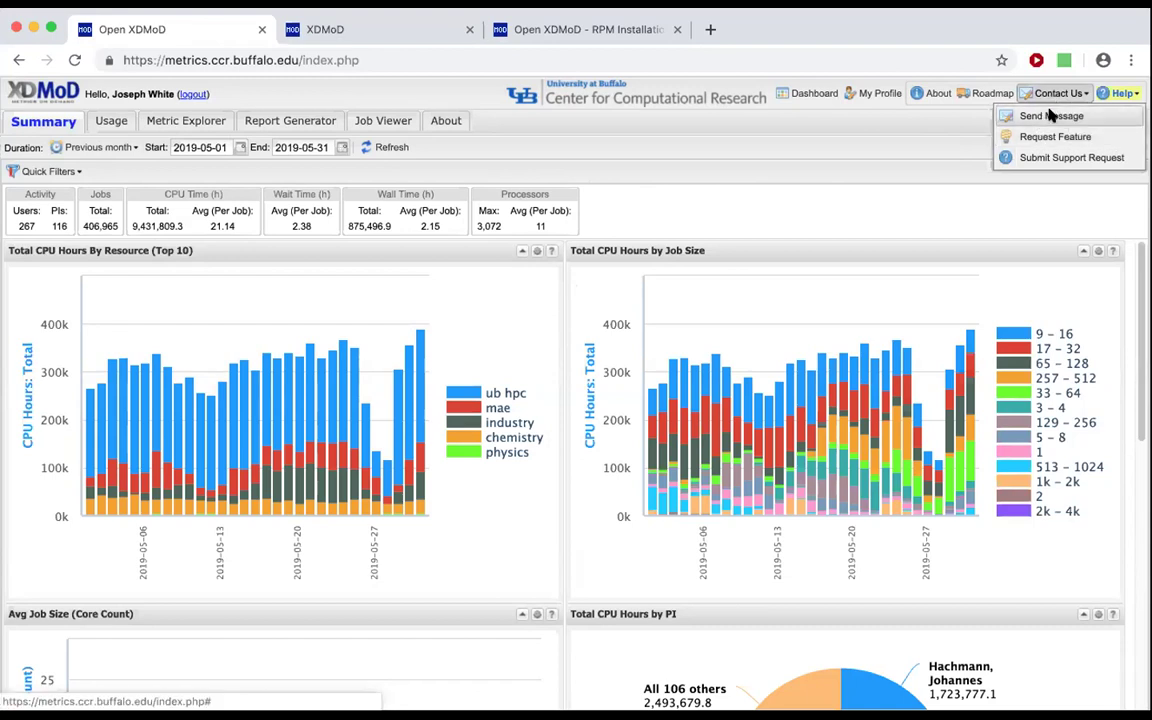
click(937, 129)
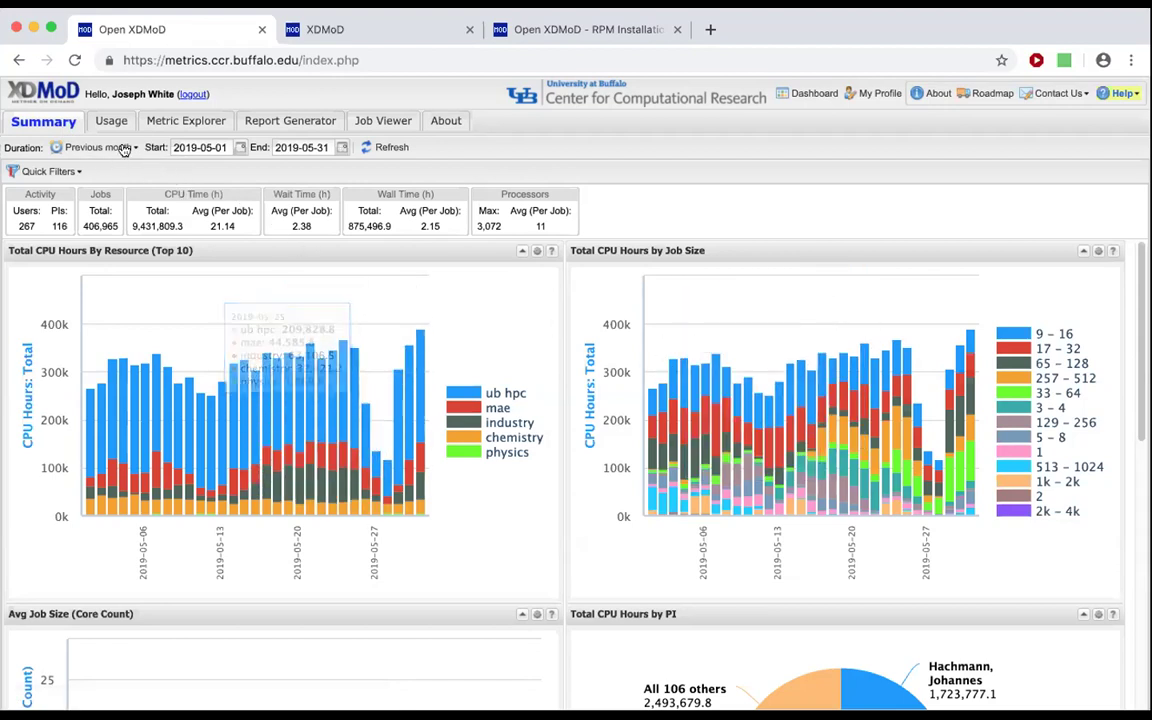
Step: Look through the Usage, Metric Explorer, Report Generator, Job Viewer and About pages, and compare with the other open XDMoD site
click(102, 118)
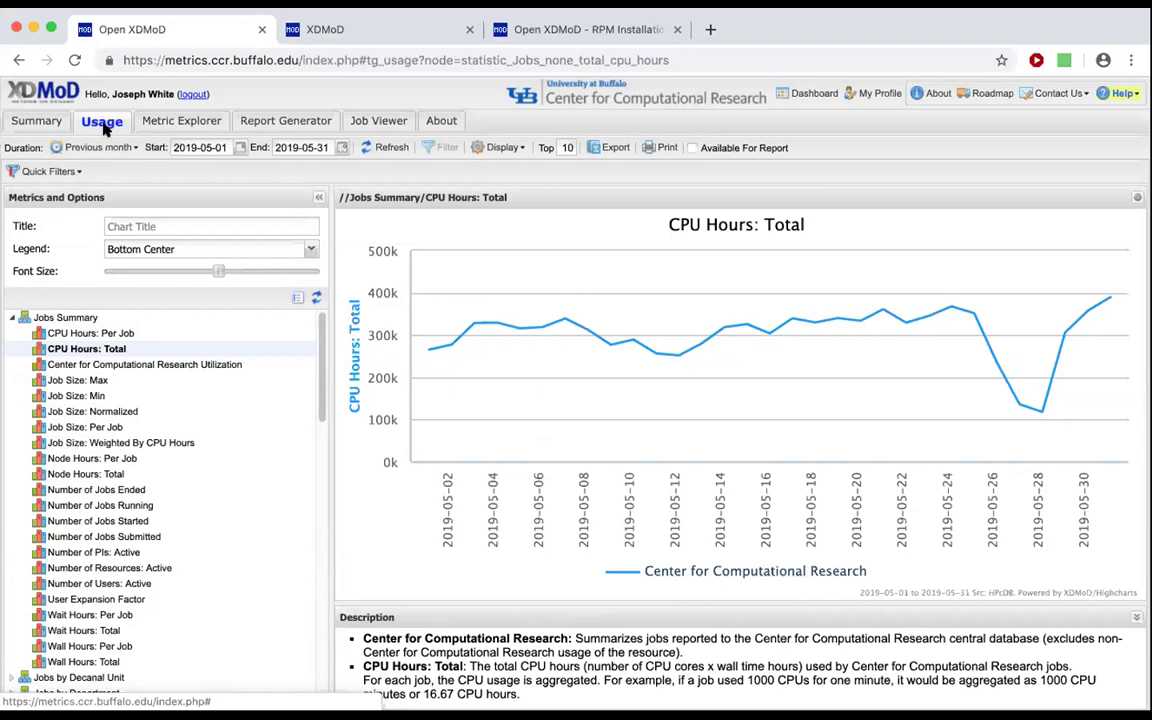
click(174, 122)
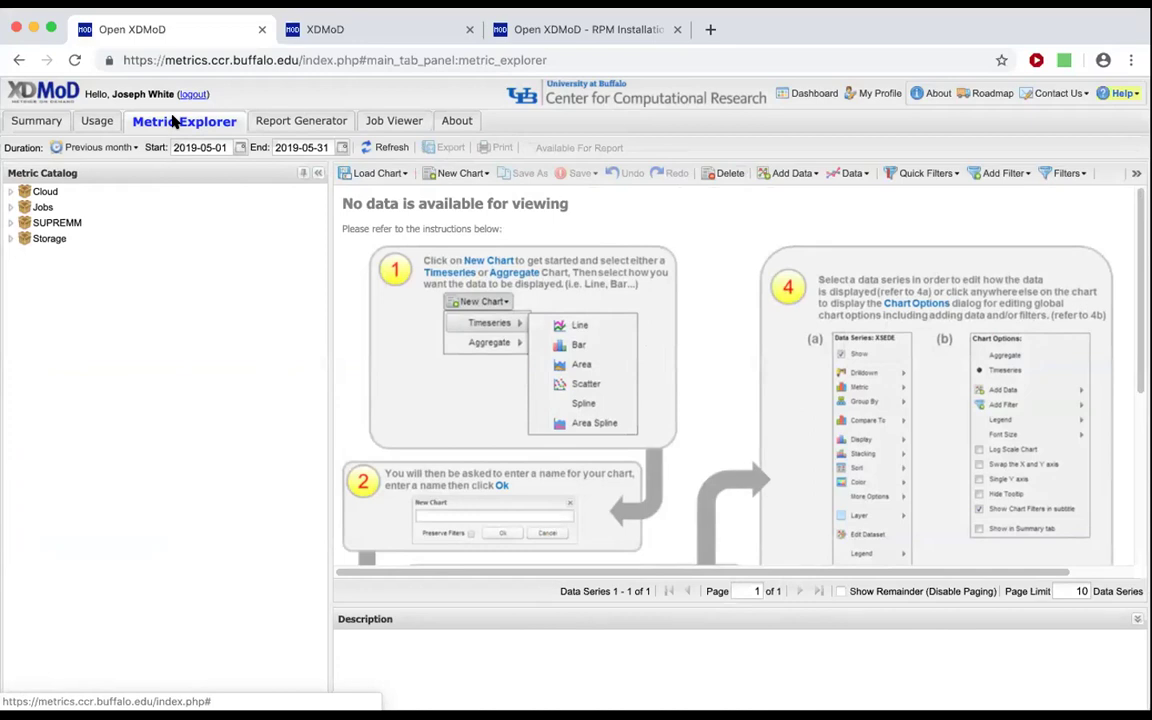
click(284, 121)
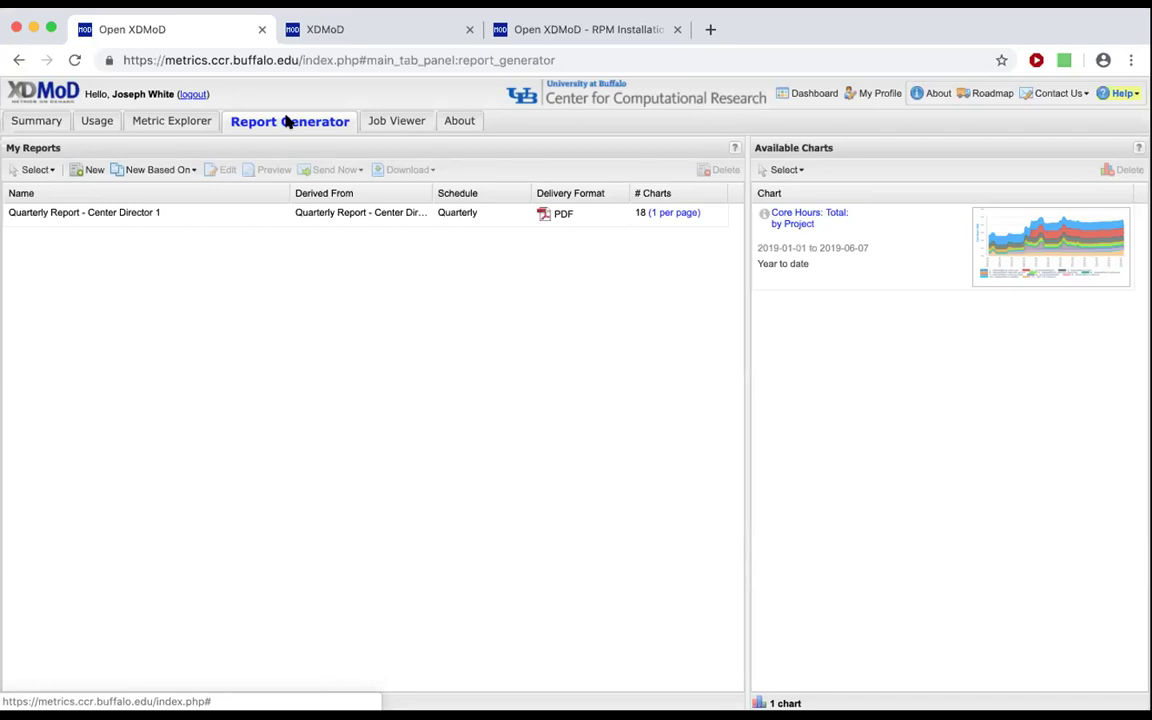
click(381, 124)
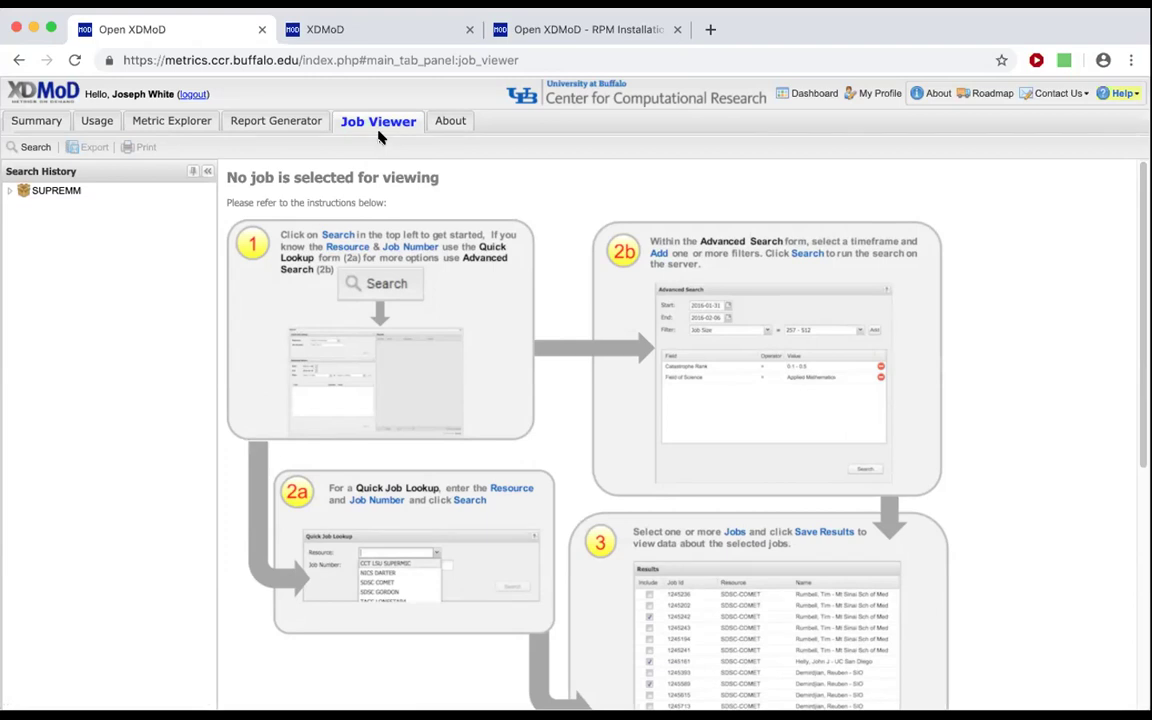
click(448, 130)
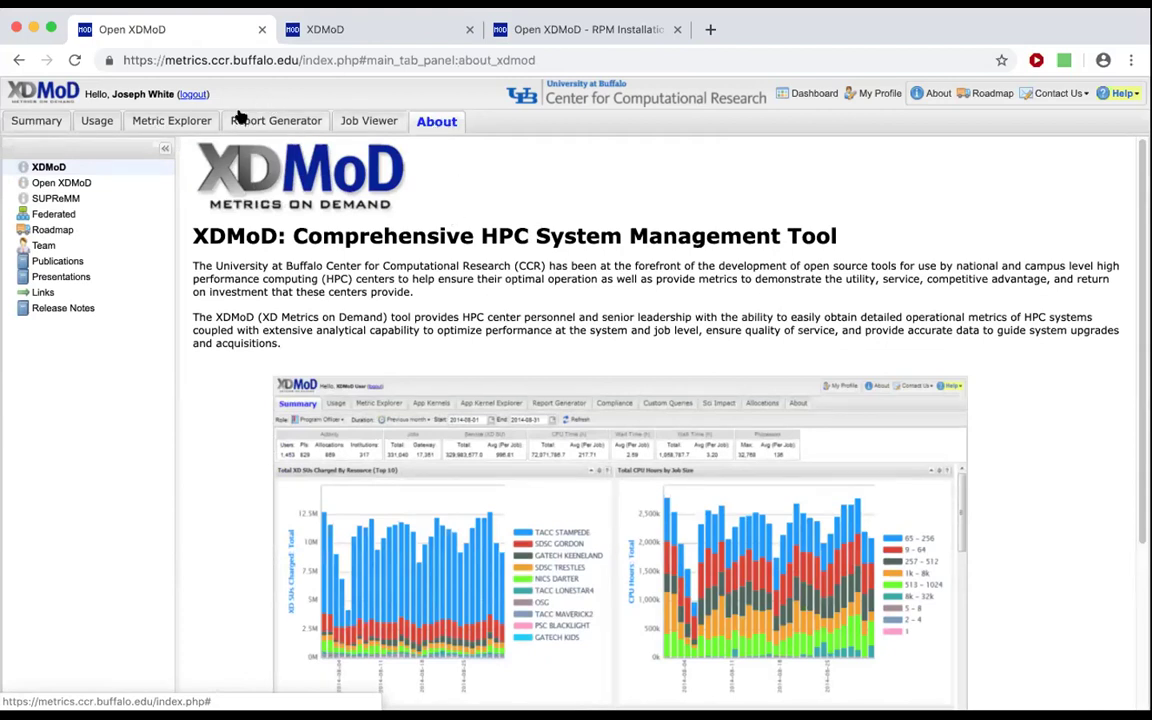
click(314, 33)
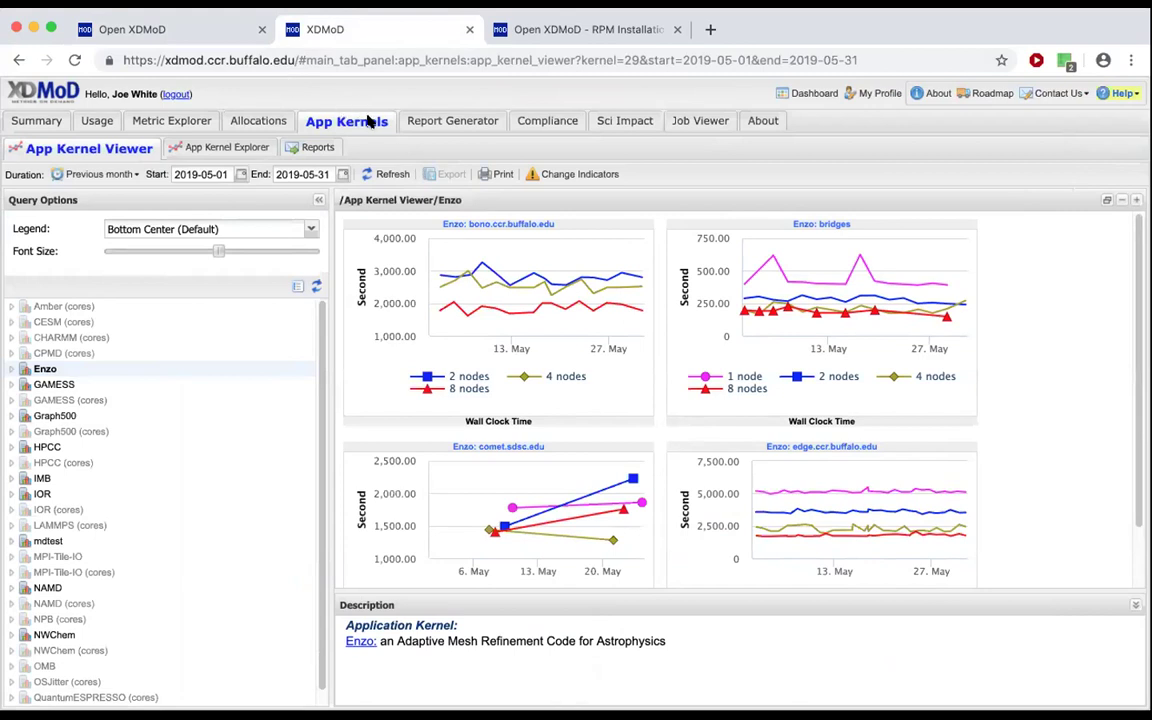
click(224, 33)
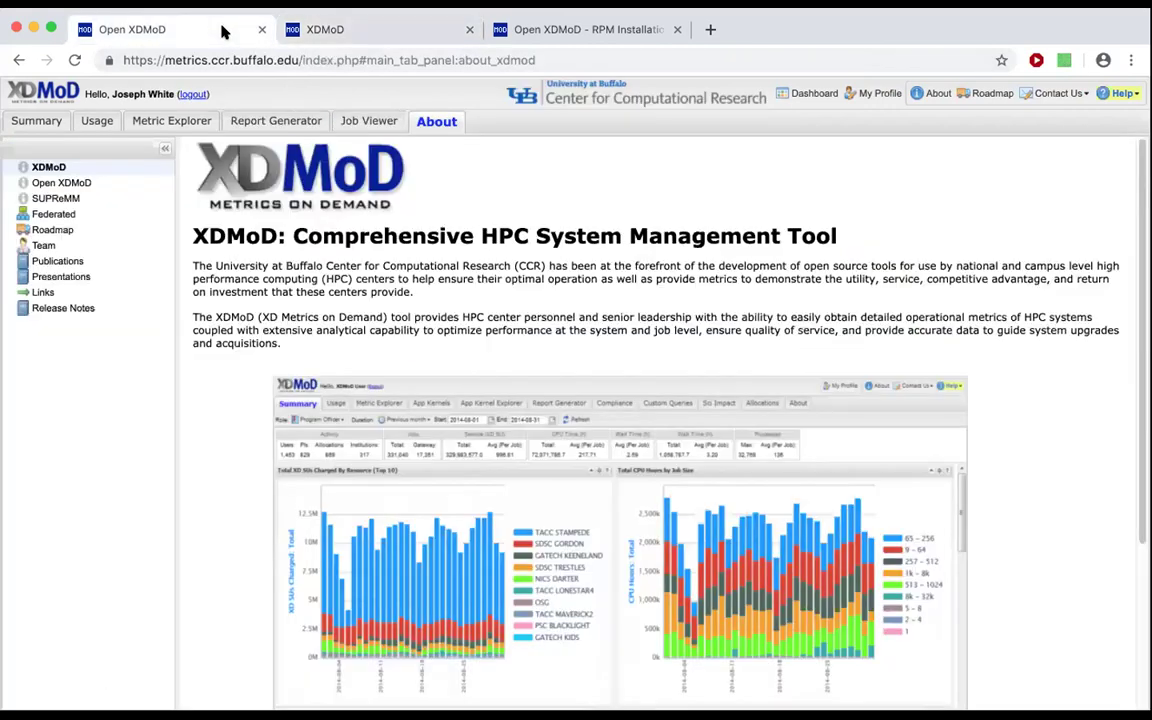
Step: Go back to the Usage page and display the chart overview of the whole Jobs Summary group
click(94, 121)
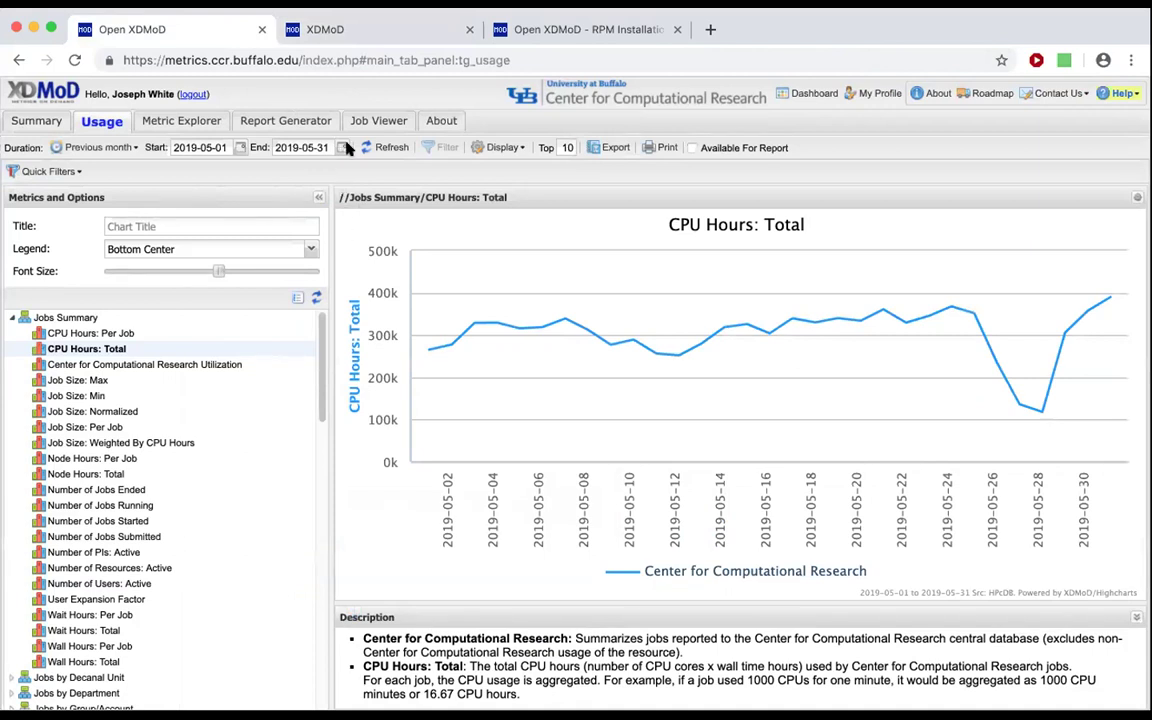
scroll(322, 368, down, 1)
mouse_move(322, 368)
mouse_down()
mouse_move(322, 391)
mouse_move(322, 360)
mouse_up()
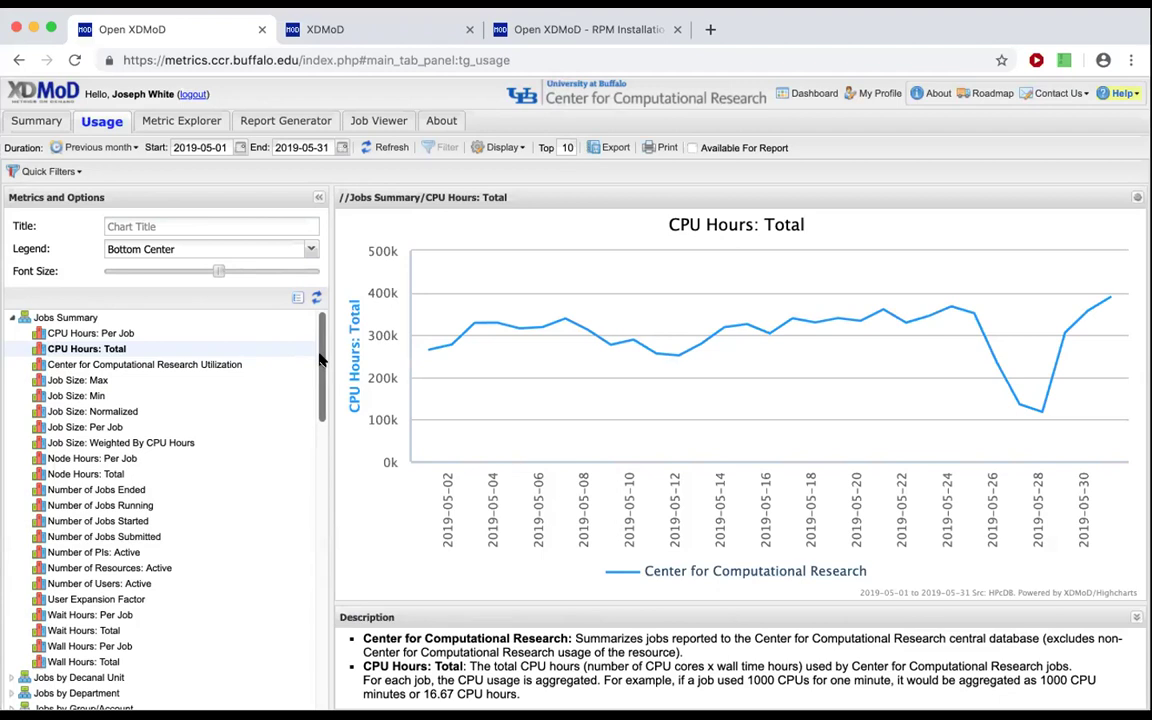
click(86, 318)
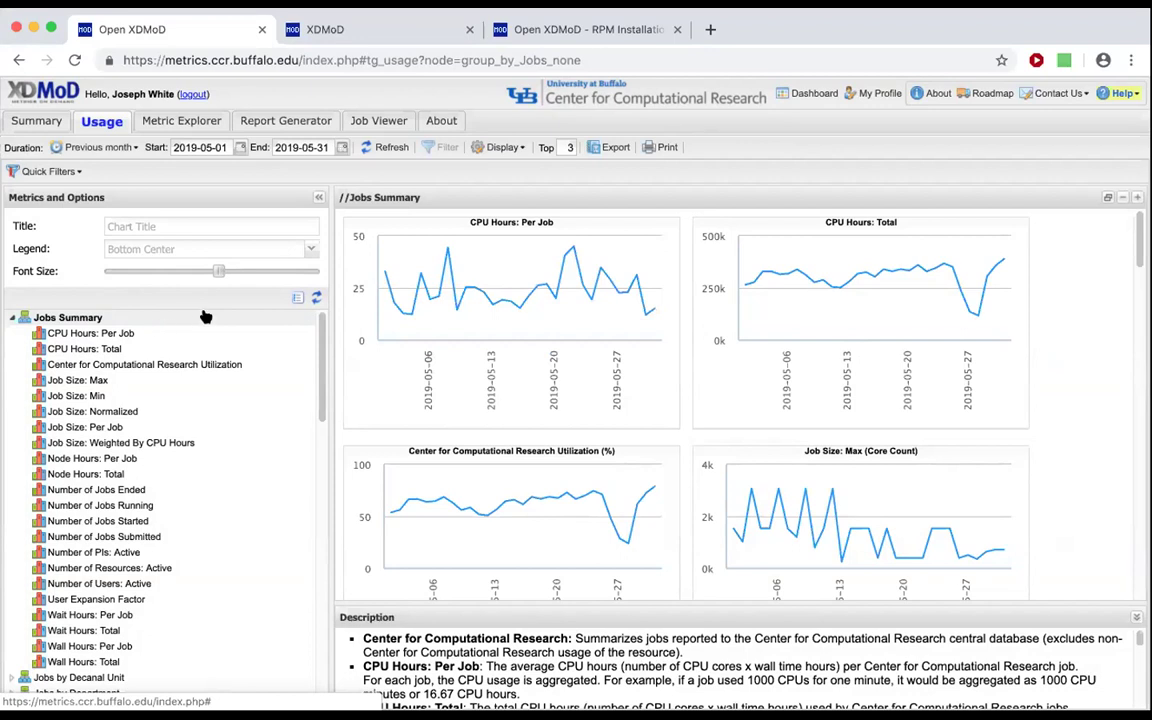
Step: Examine the Jobs Summary overview charts from CPU hours to numbers of jobs, and open the CPU Hours: Total chart
scroll(1070, 291, down, 2)
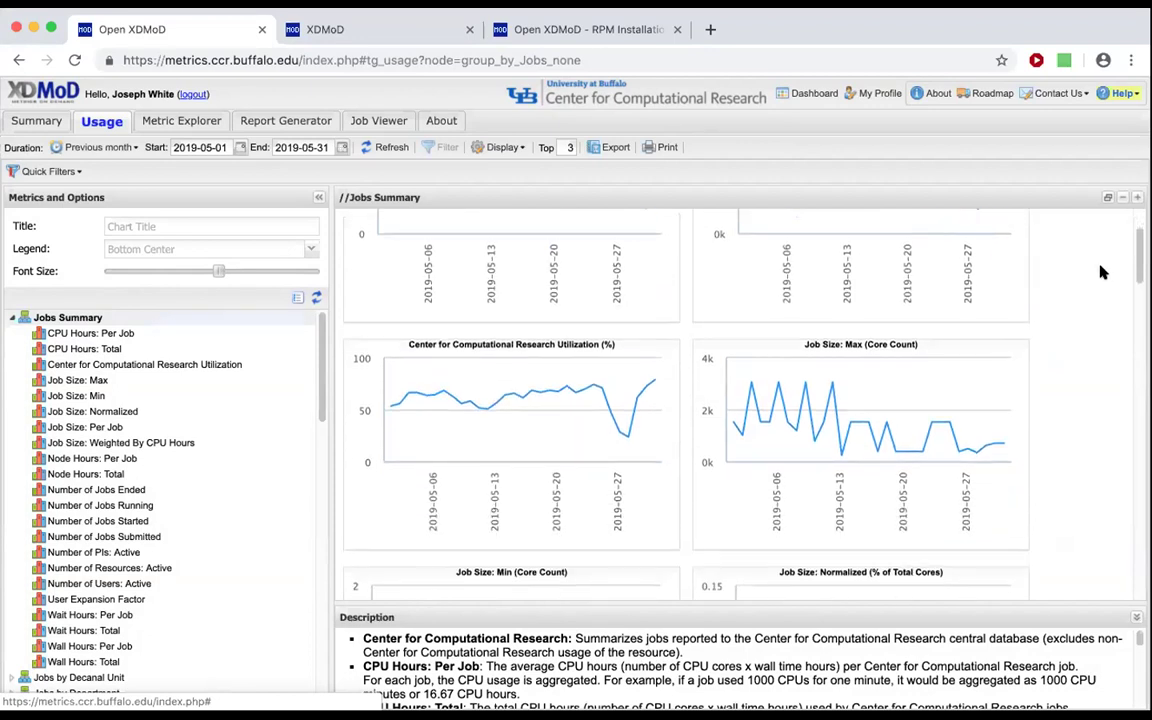
drag(1139, 262, 1140, 340)
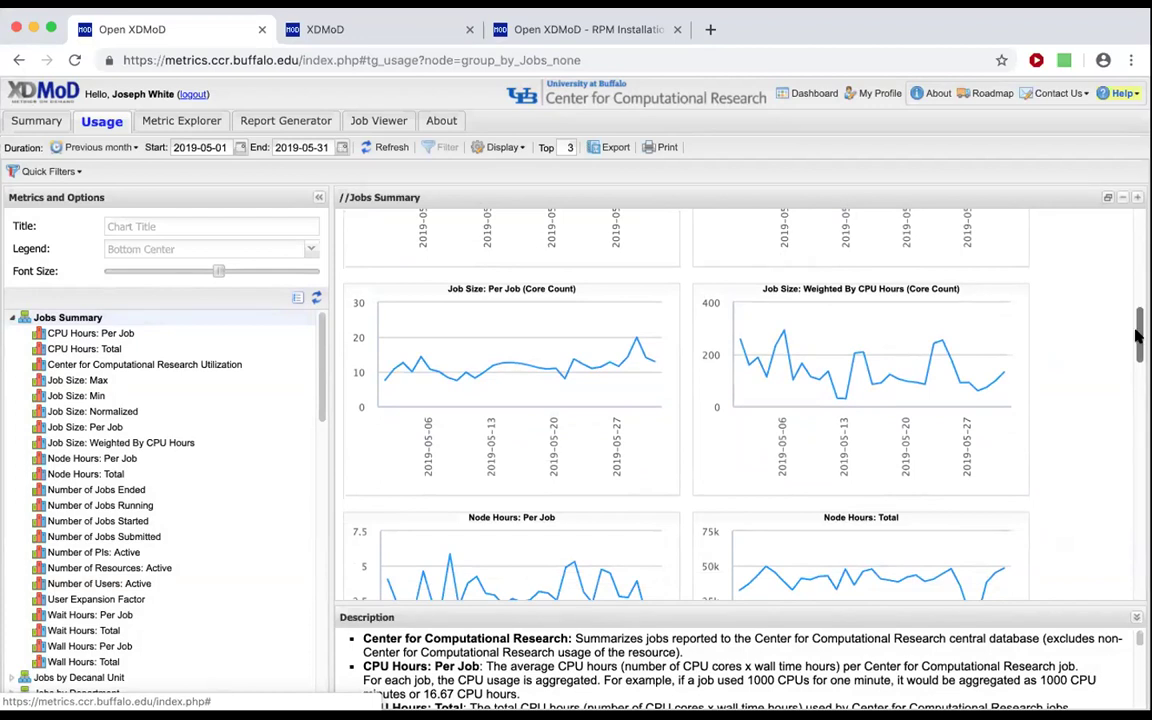
scroll(1137, 336, down, 1)
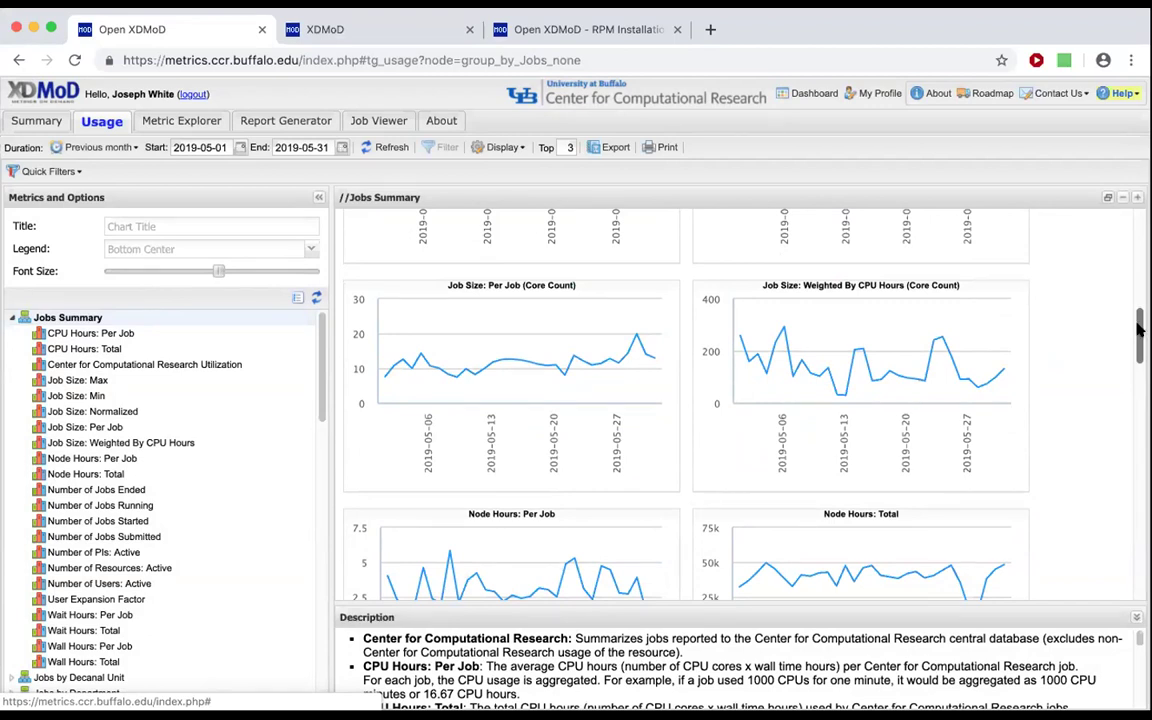
drag(1138, 328, 1137, 213)
scroll(1025, 207, down, 5)
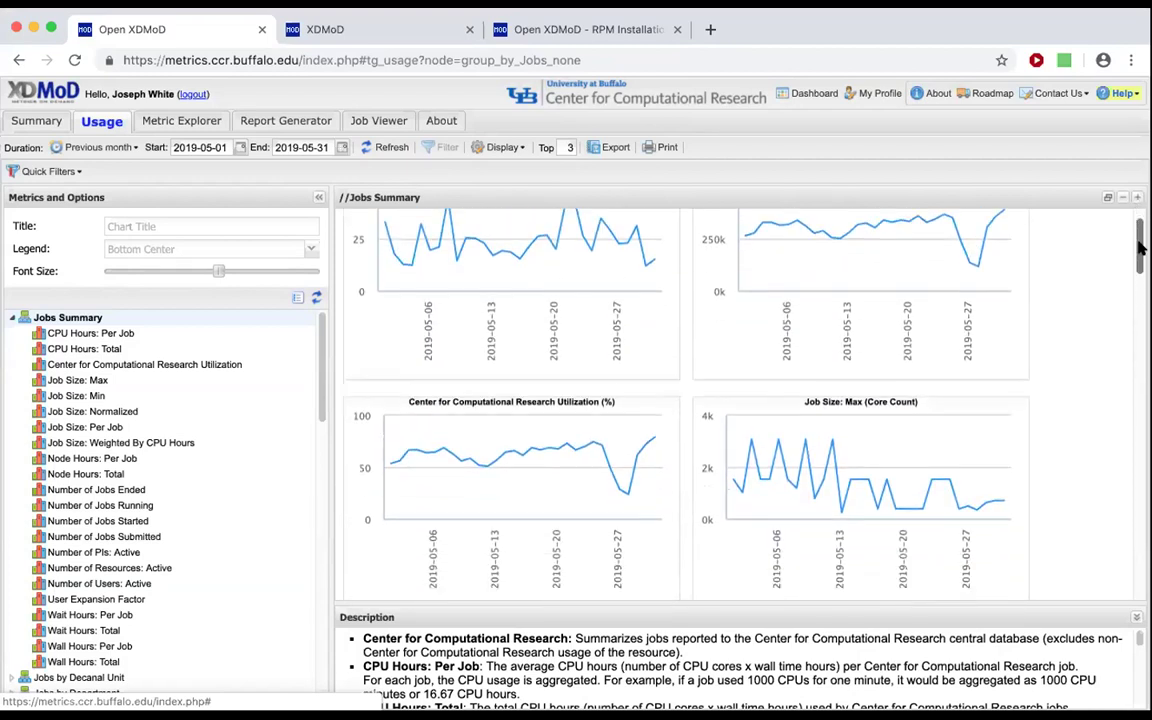
scroll(686, 400, up, 5)
scroll(686, 400, down, 7)
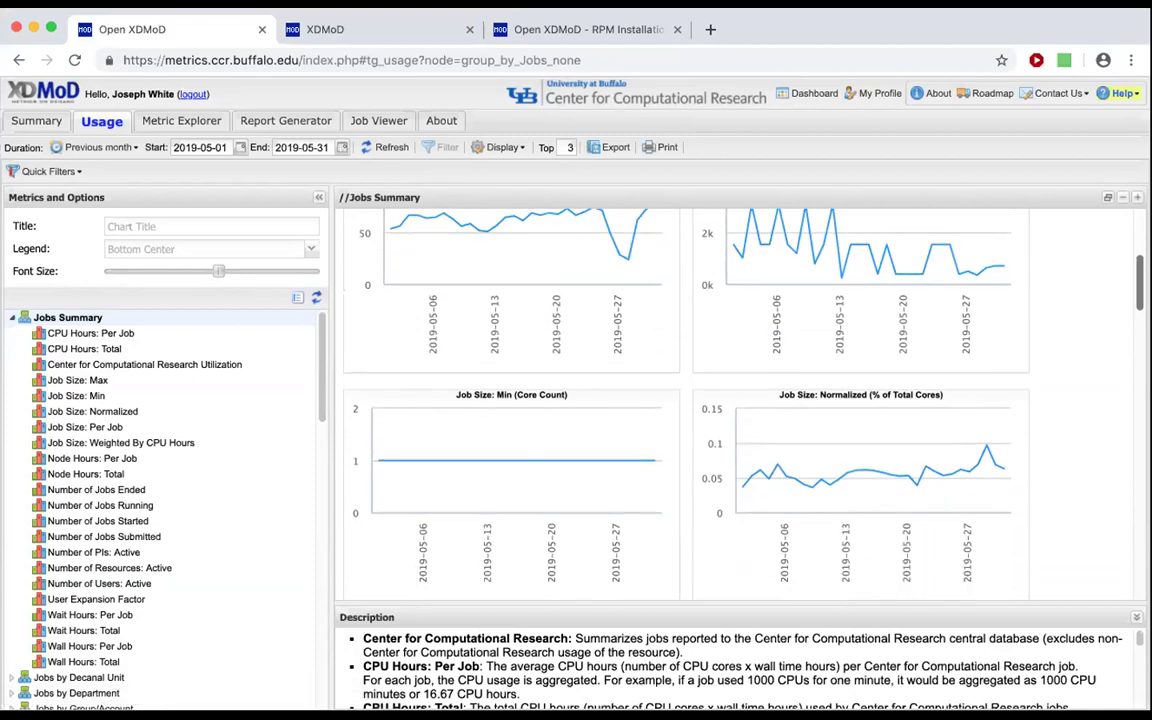
scroll(780, 297, down, 4)
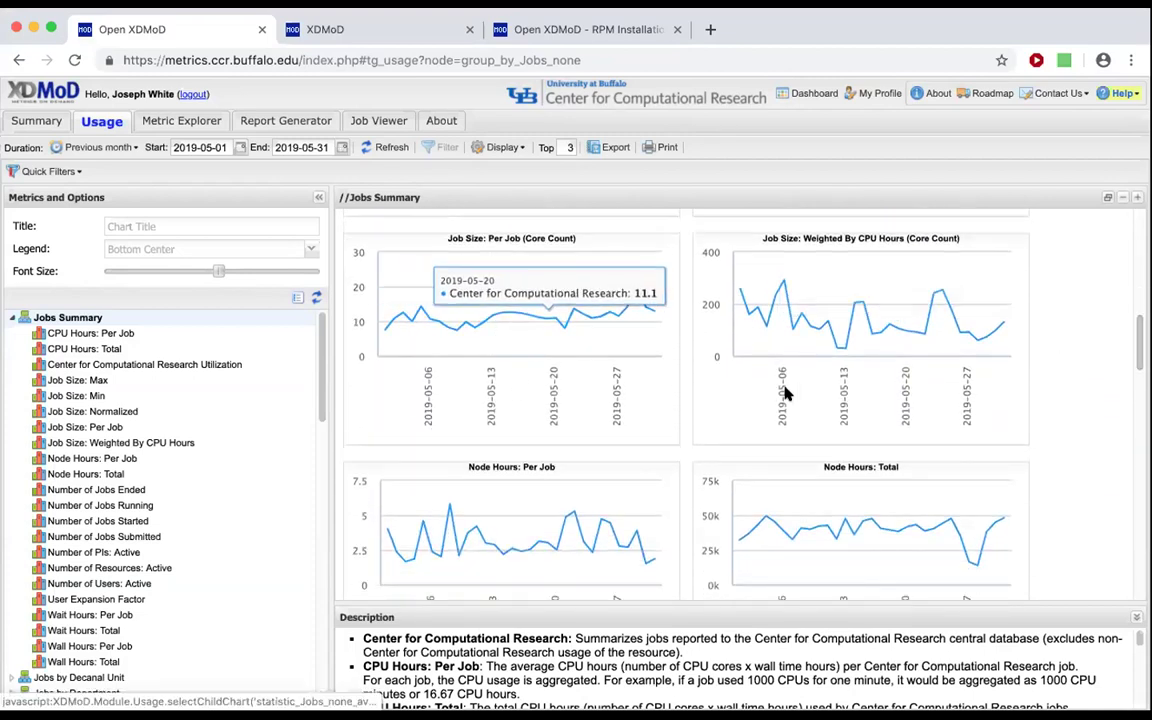
drag(1139, 355, 1139, 413)
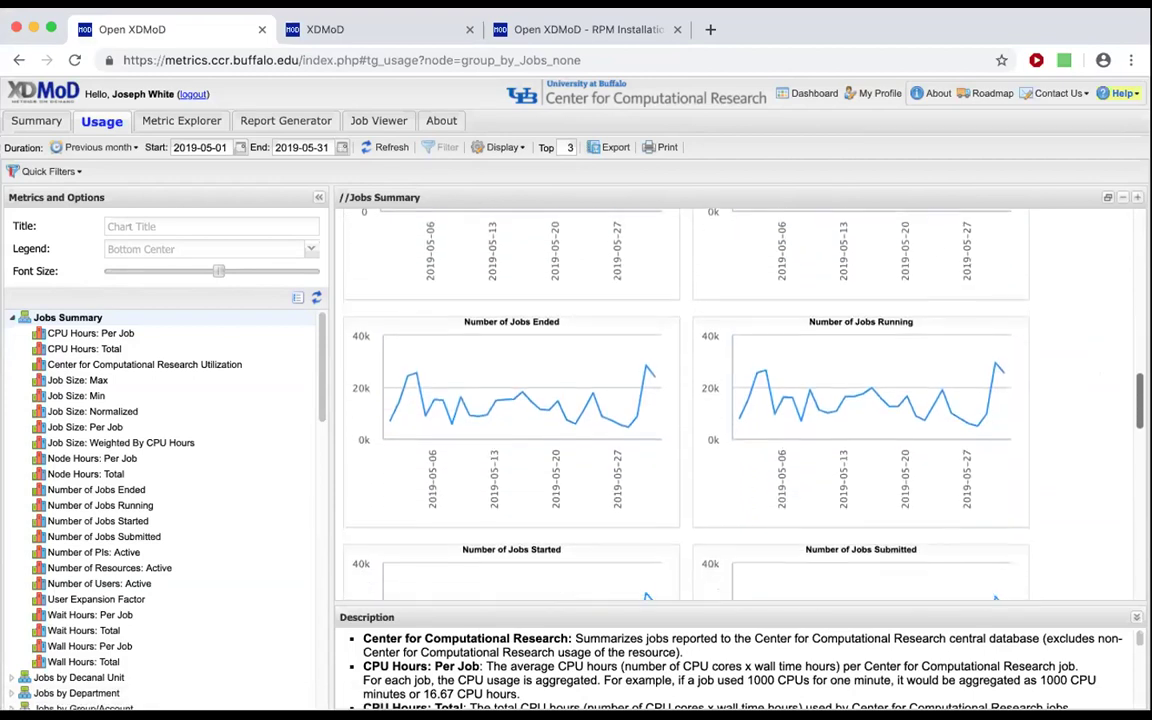
scroll(1010, 400, down, 1)
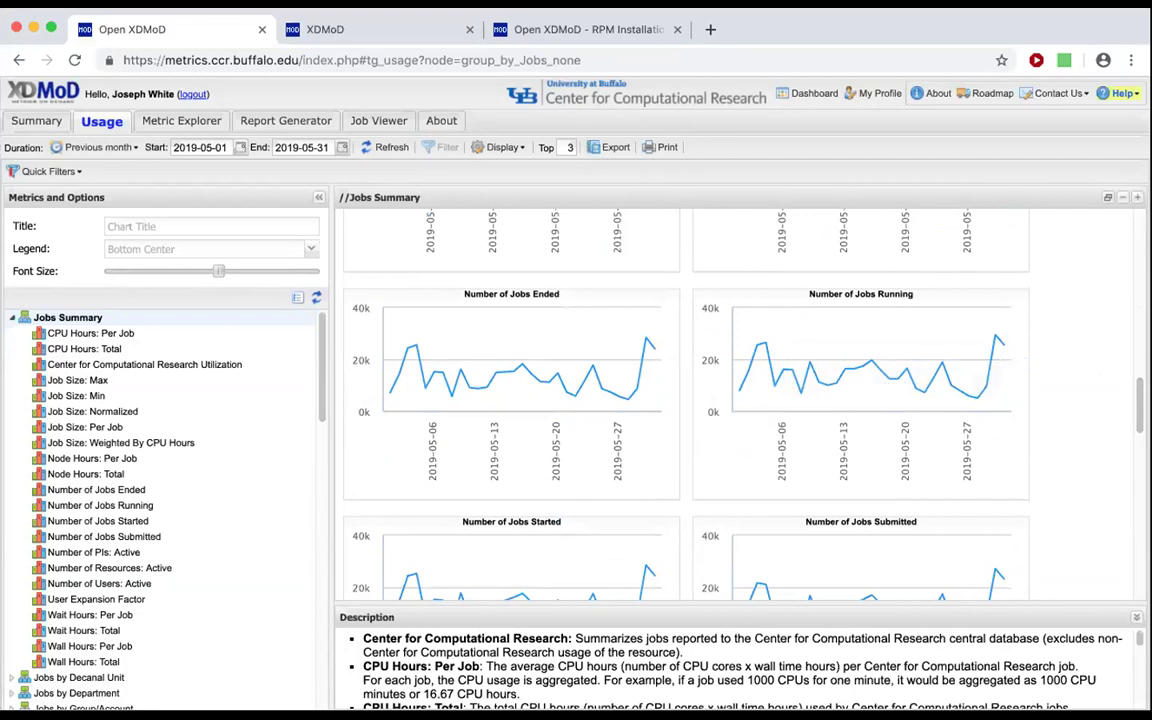
drag(1139, 400, 1139, 240)
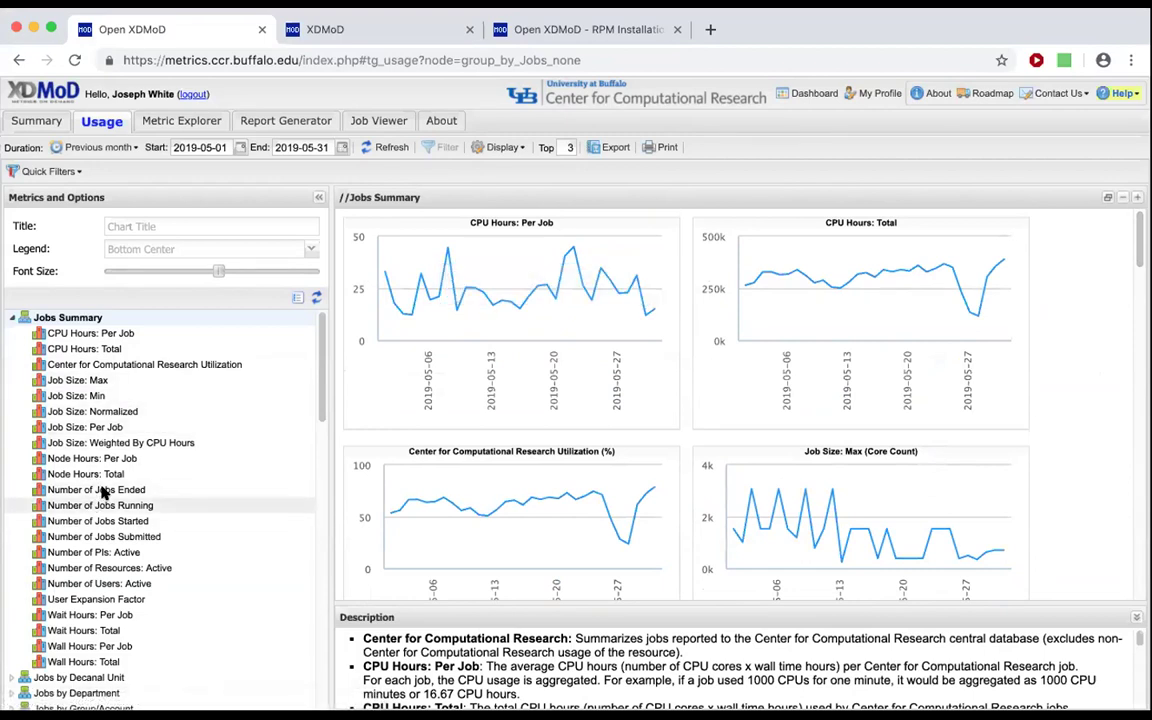
click(86, 349)
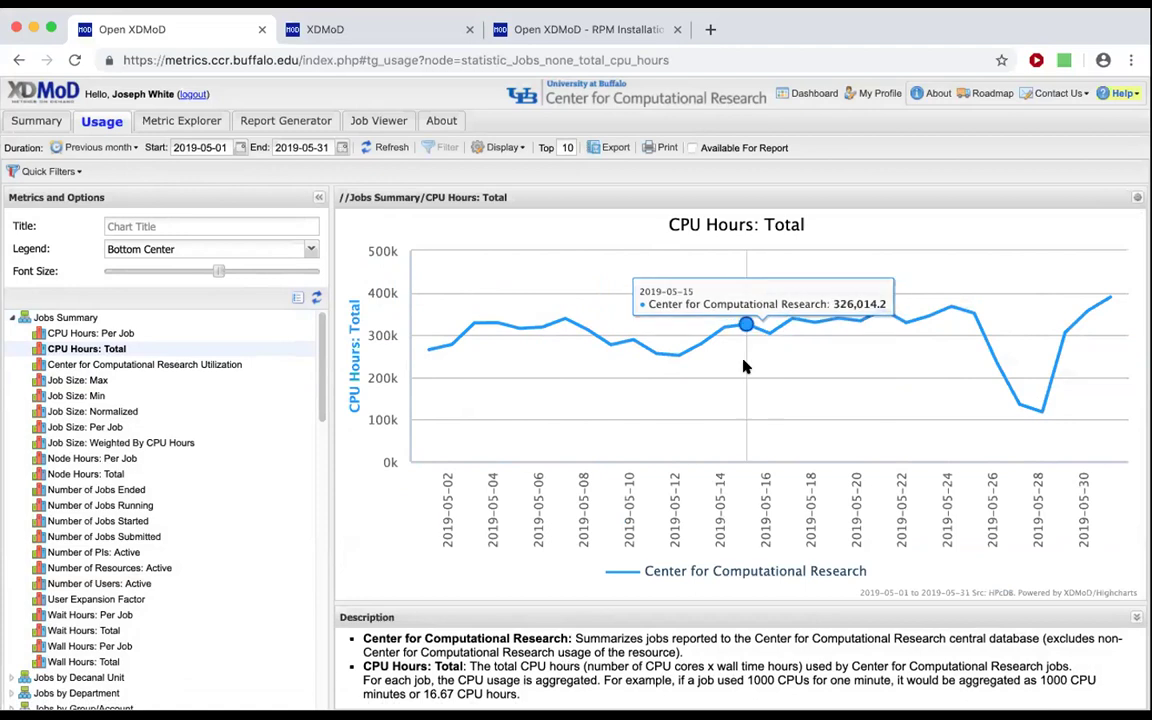
Step: Show the Storage Summary charts, expand the group's metrics and open the Physical Usage chart
scroll(318, 380, down, 5)
scroll(321, 383, up, 4)
drag(327, 380, 324, 502)
click(99, 454)
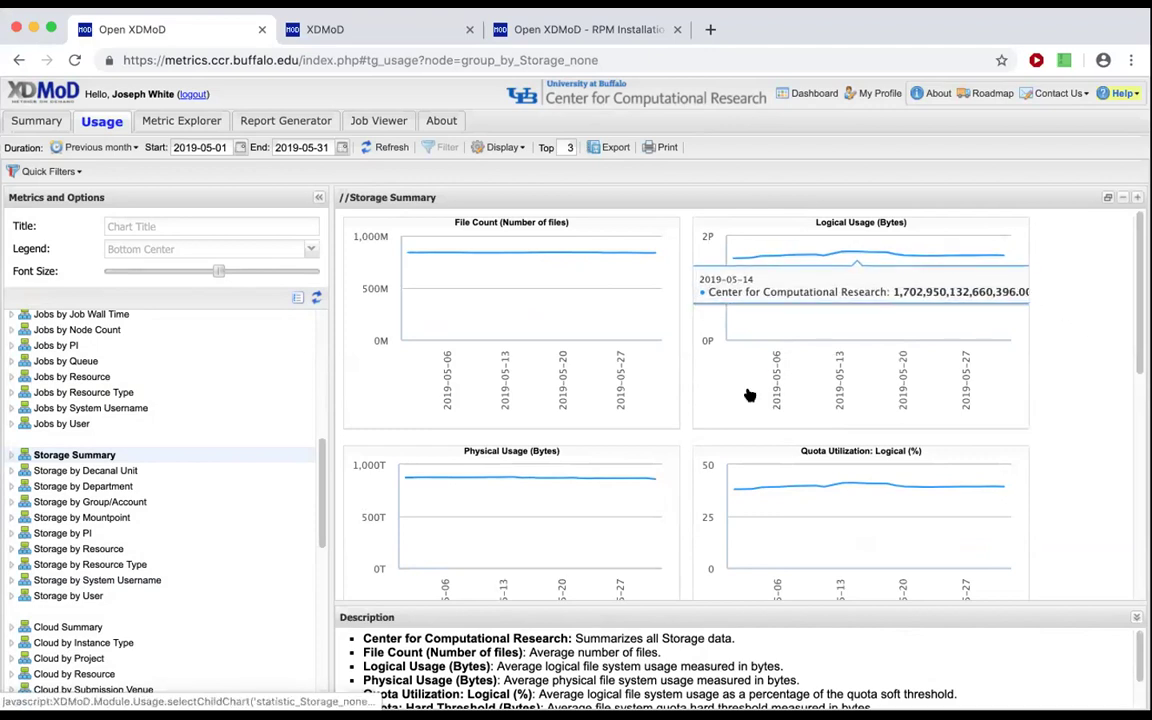
click(11, 455)
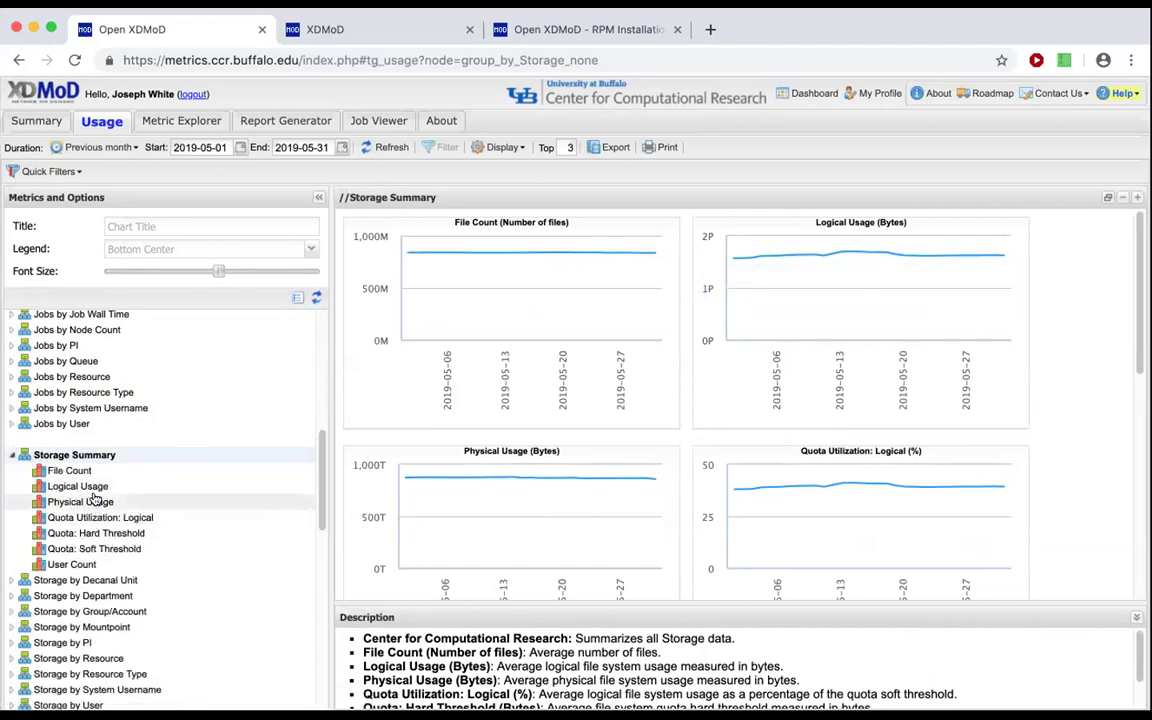
click(82, 502)
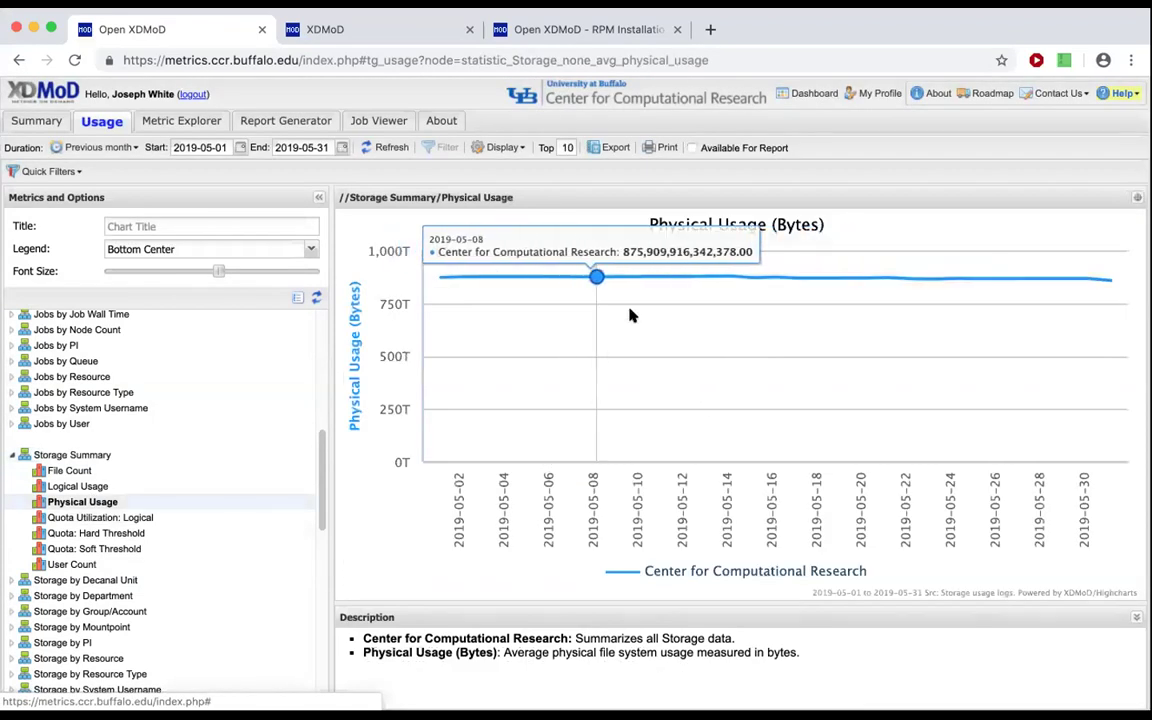
Step: Drill the Physical Usage chart down by Department and display it as an area chart in Stack mode
click(663, 277)
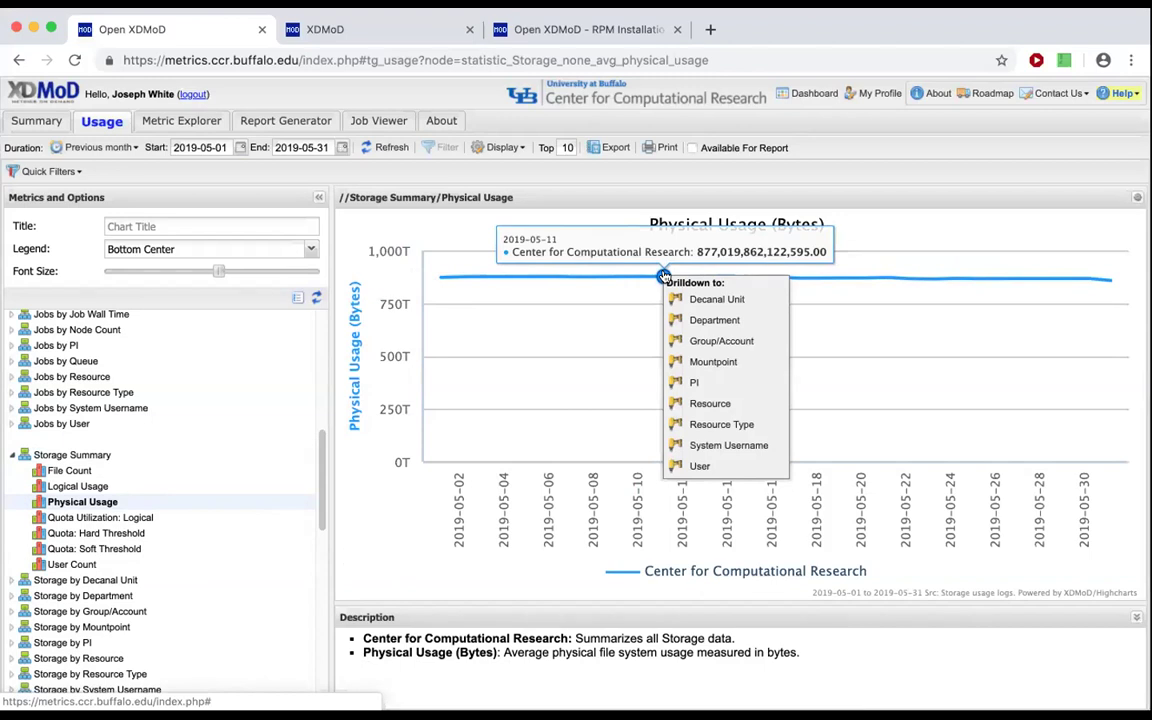
click(690, 320)
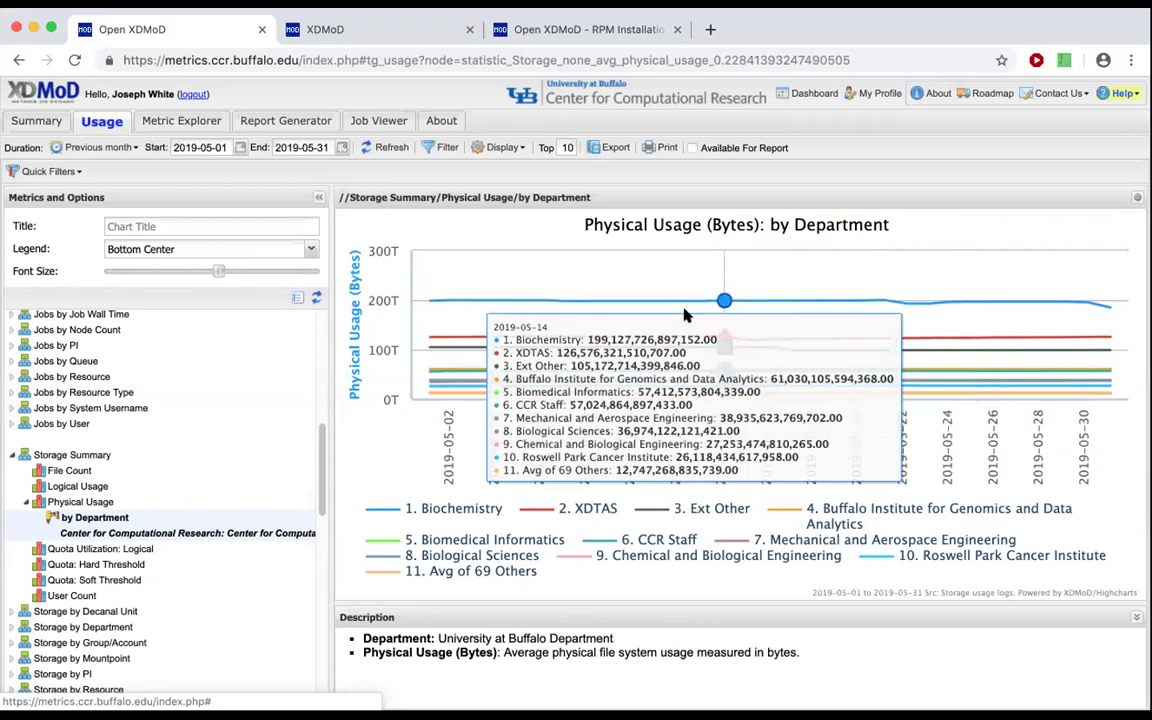
click(489, 147)
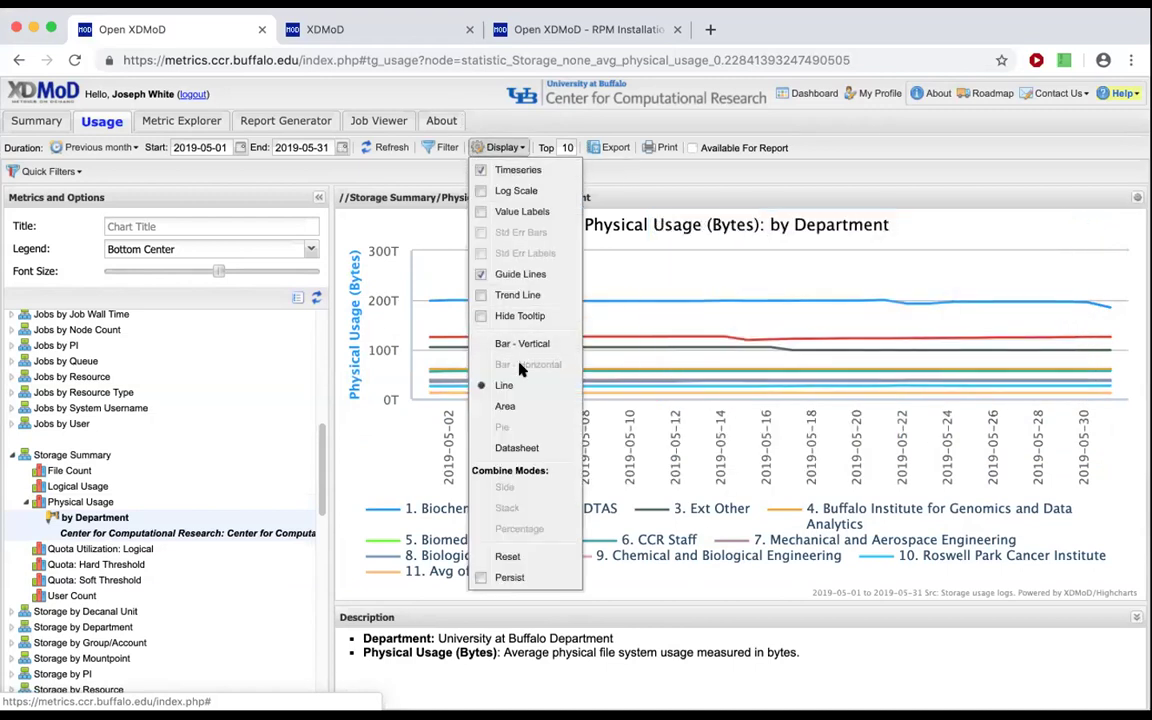
click(525, 408)
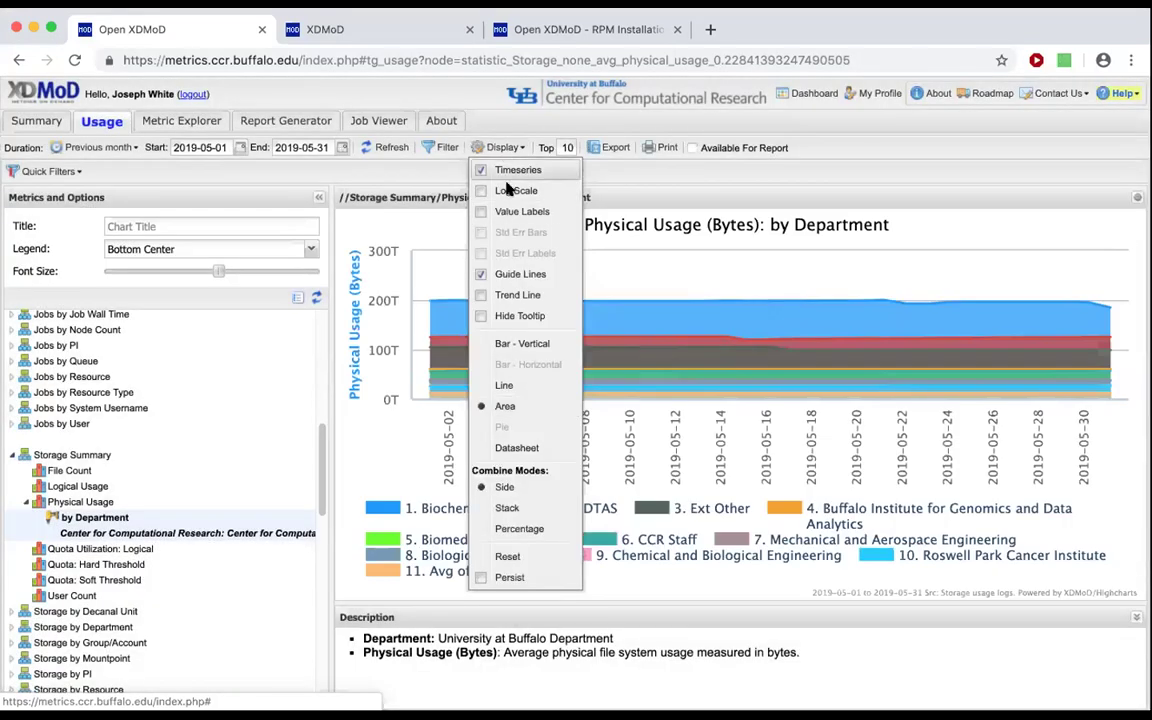
click(507, 507)
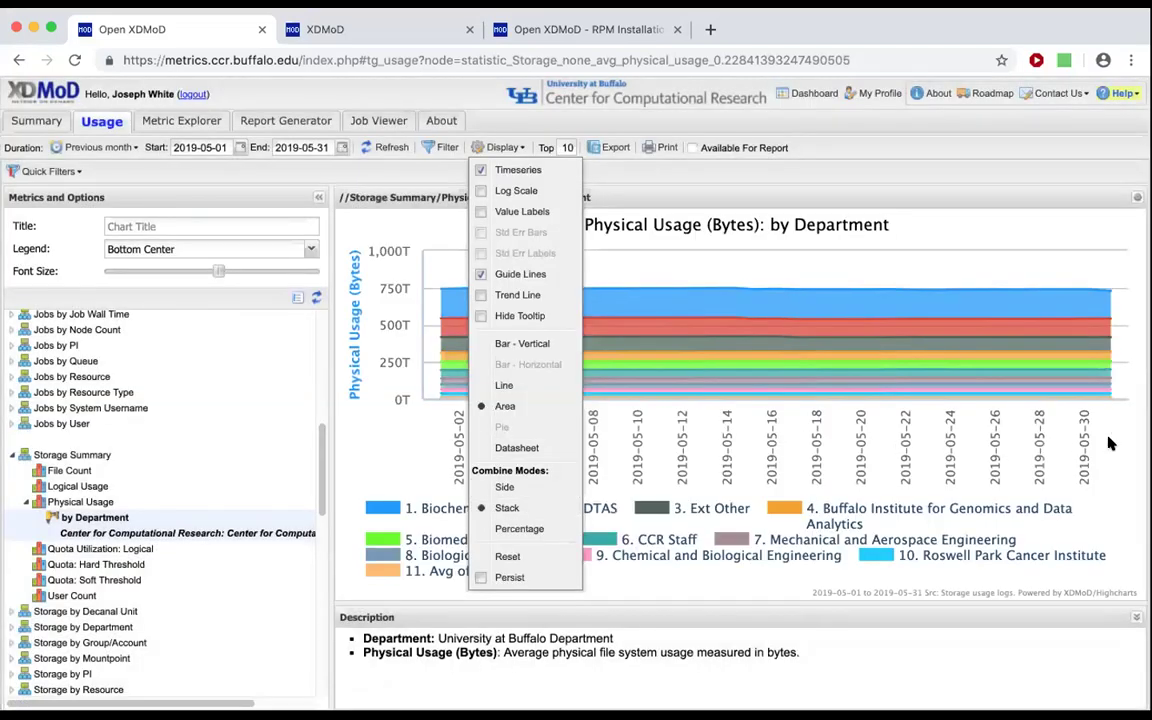
Step: Change the time range of the Physical Usage by Department chart to the 2 year preset
click(766, 237)
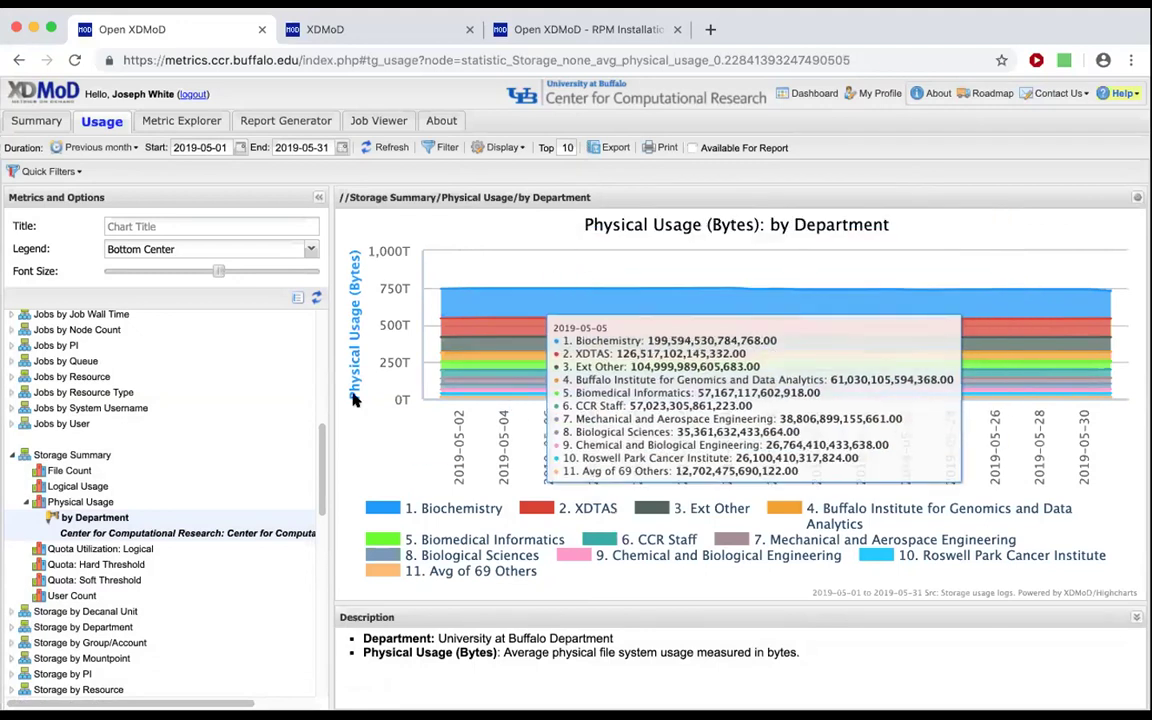
click(111, 152)
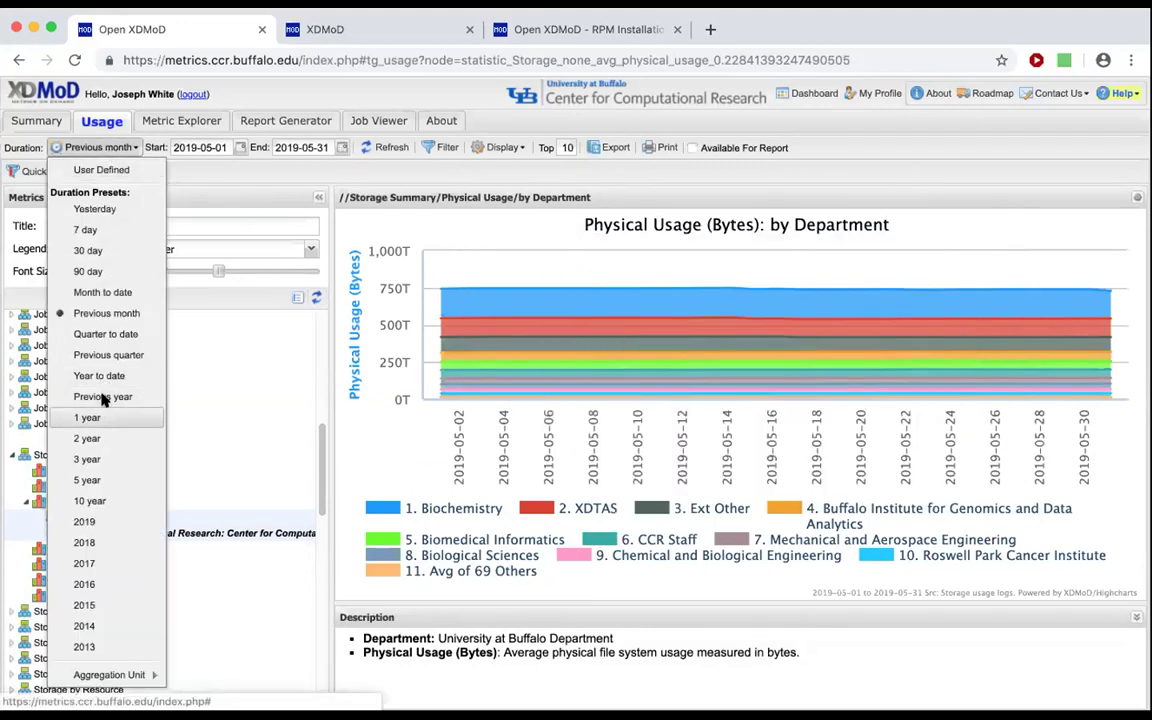
click(104, 437)
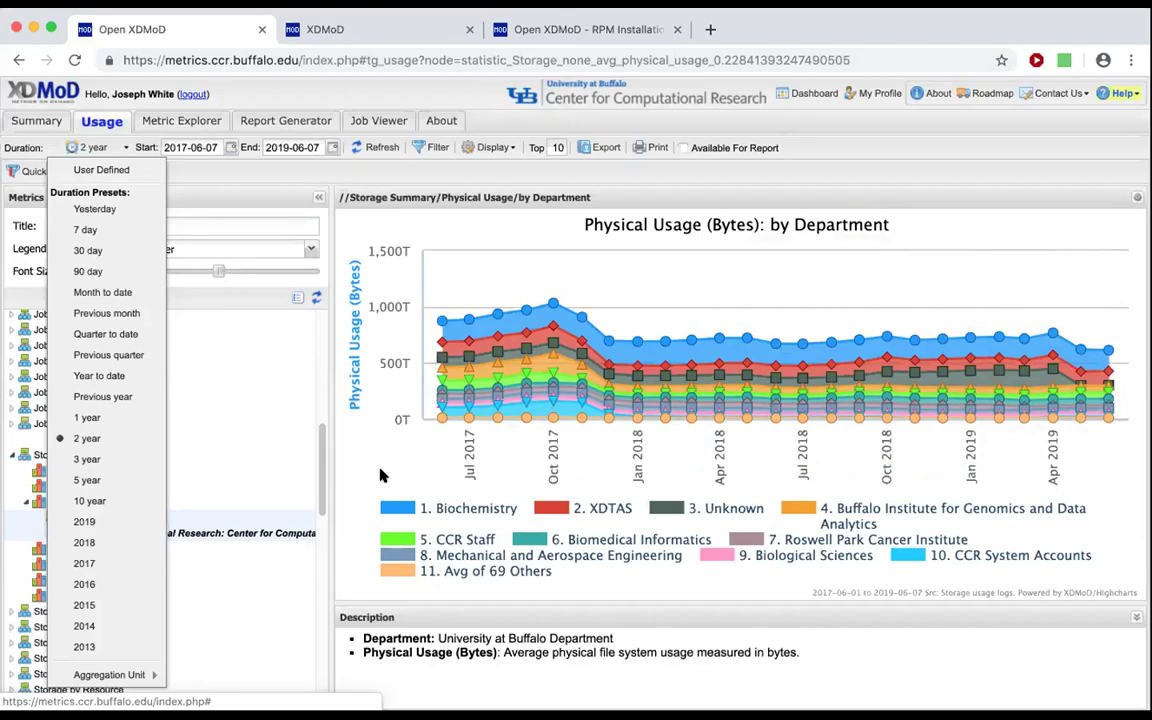
click(448, 172)
Step: Display the Cloud Summary group's overview charts and look through them down to Wall Hours: Total
drag(319, 463, 324, 562)
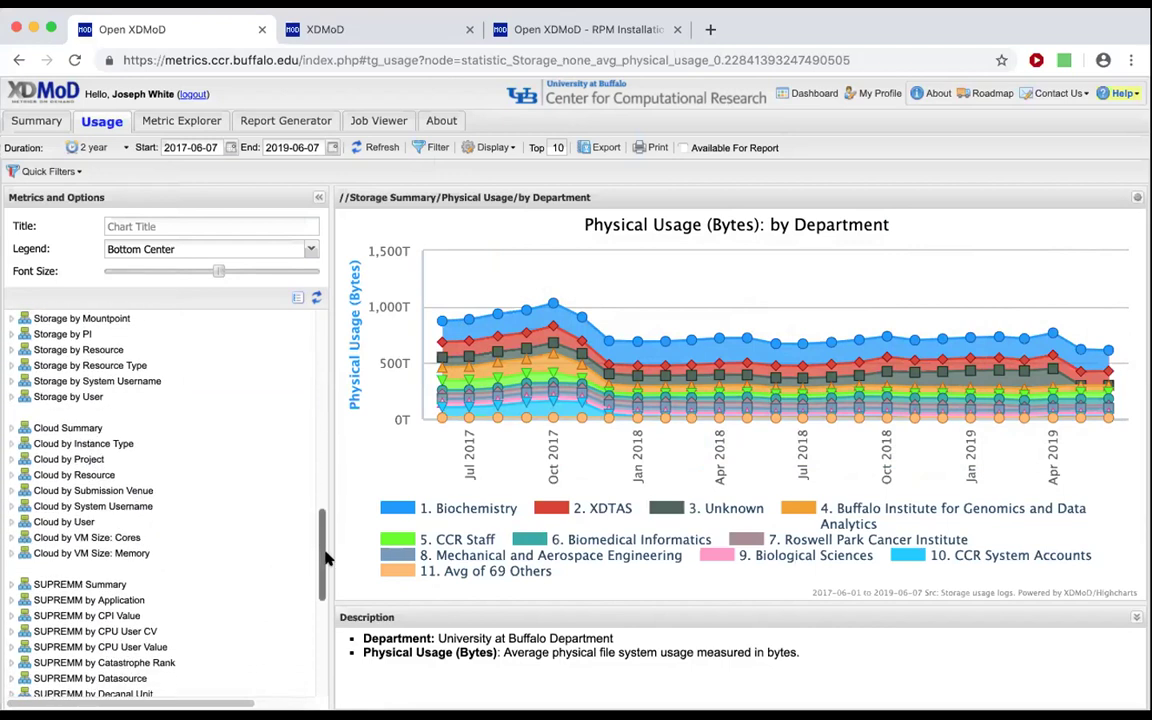
click(47, 430)
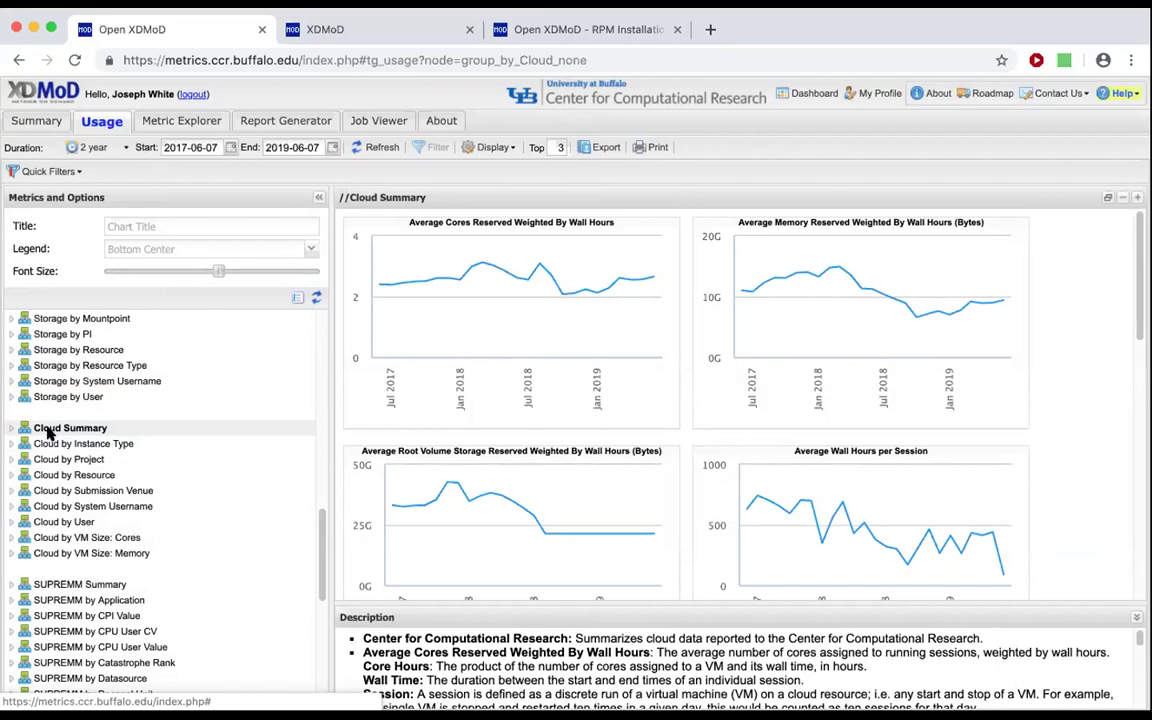
scroll(1083, 370, down, 5)
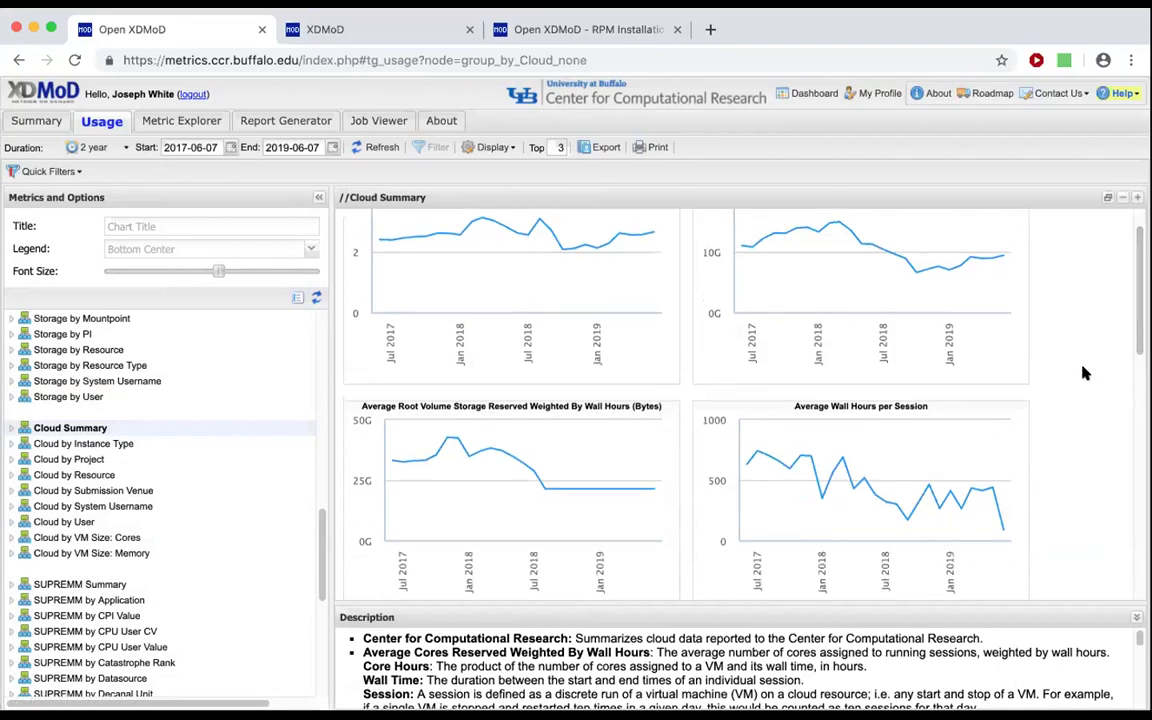
scroll(1084, 372, down, 5)
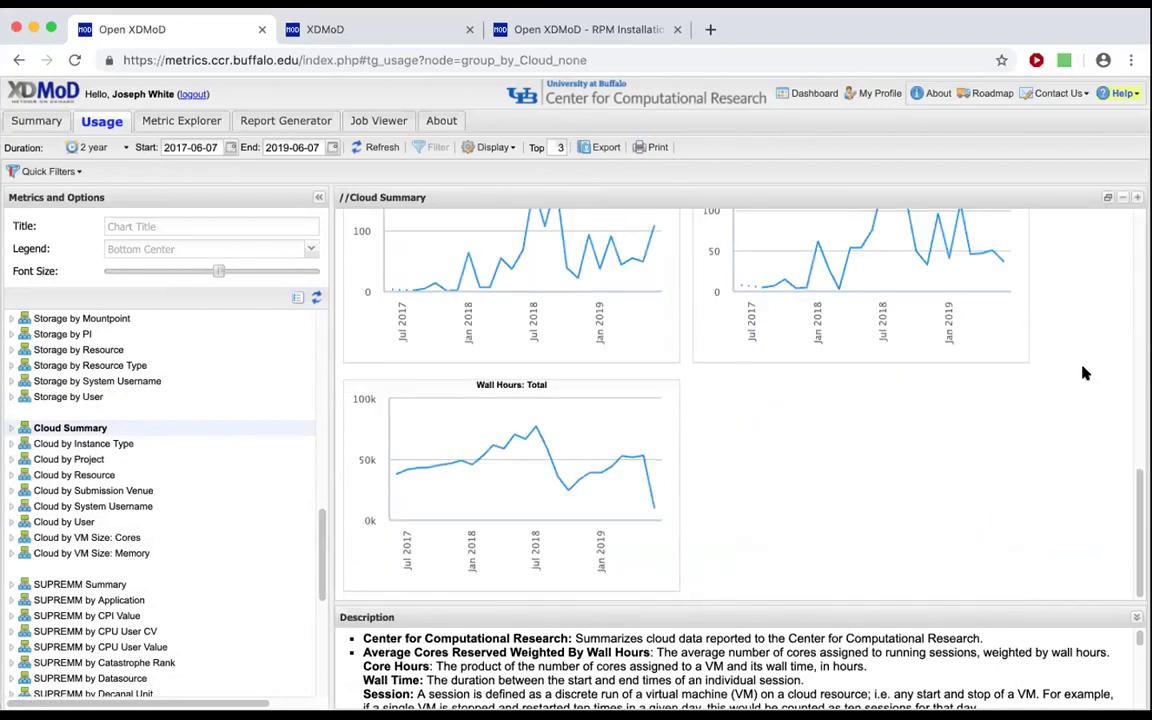
scroll(1084, 372, up, 10)
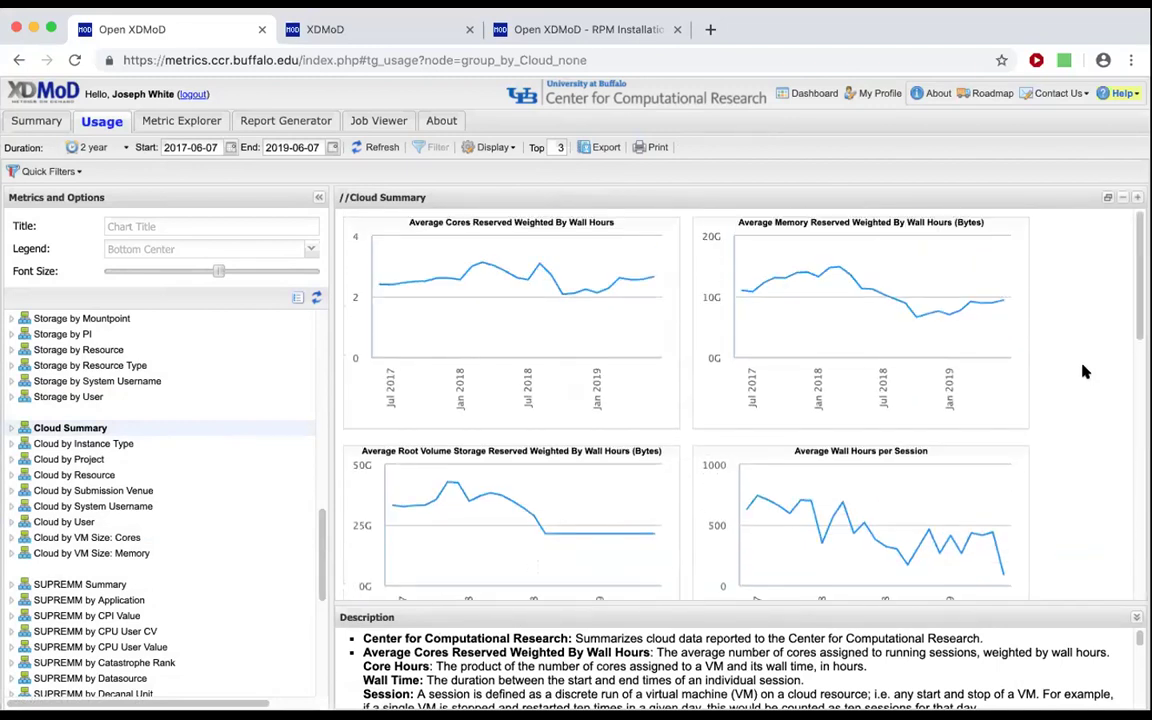
Step: Expand the Cloud Summary metrics, open the Core Hours: Total chart and drill it down by Project
click(13, 428)
click(85, 506)
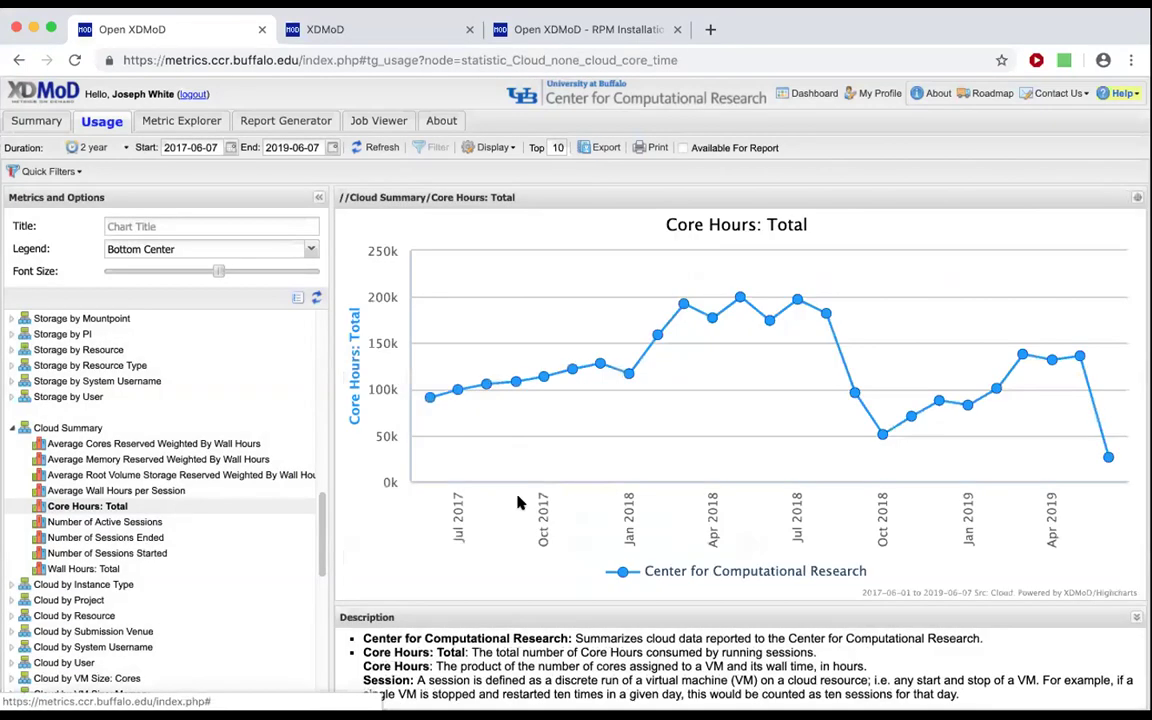
click(797, 302)
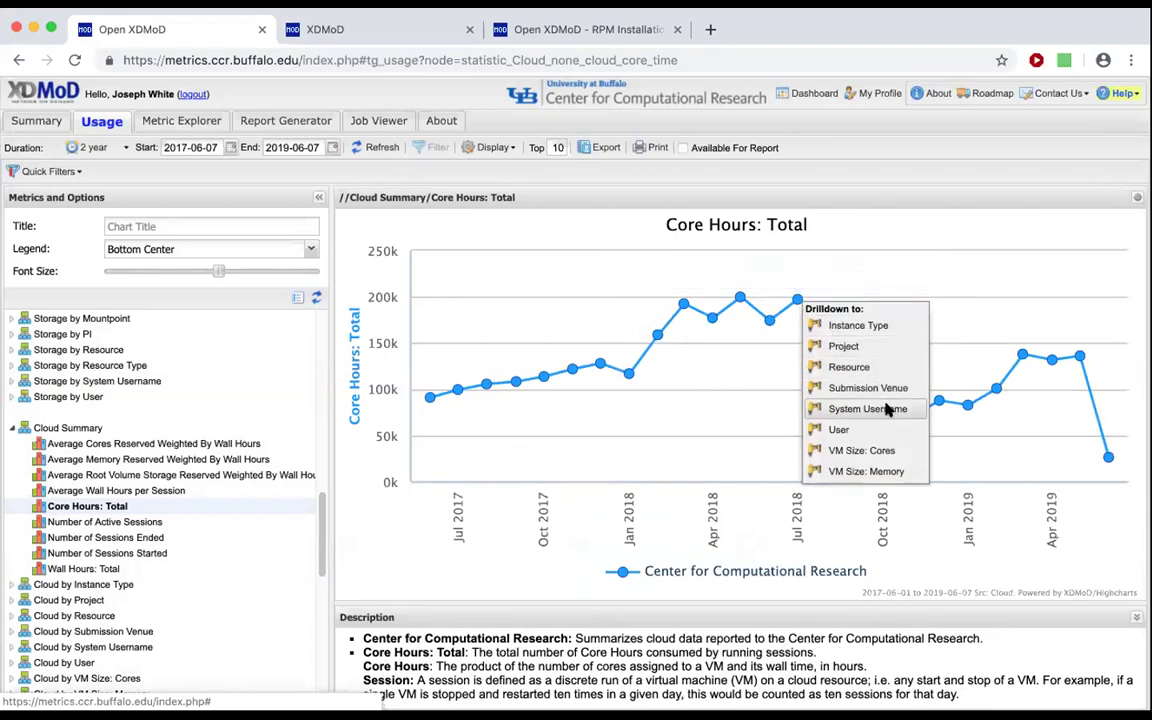
click(848, 347)
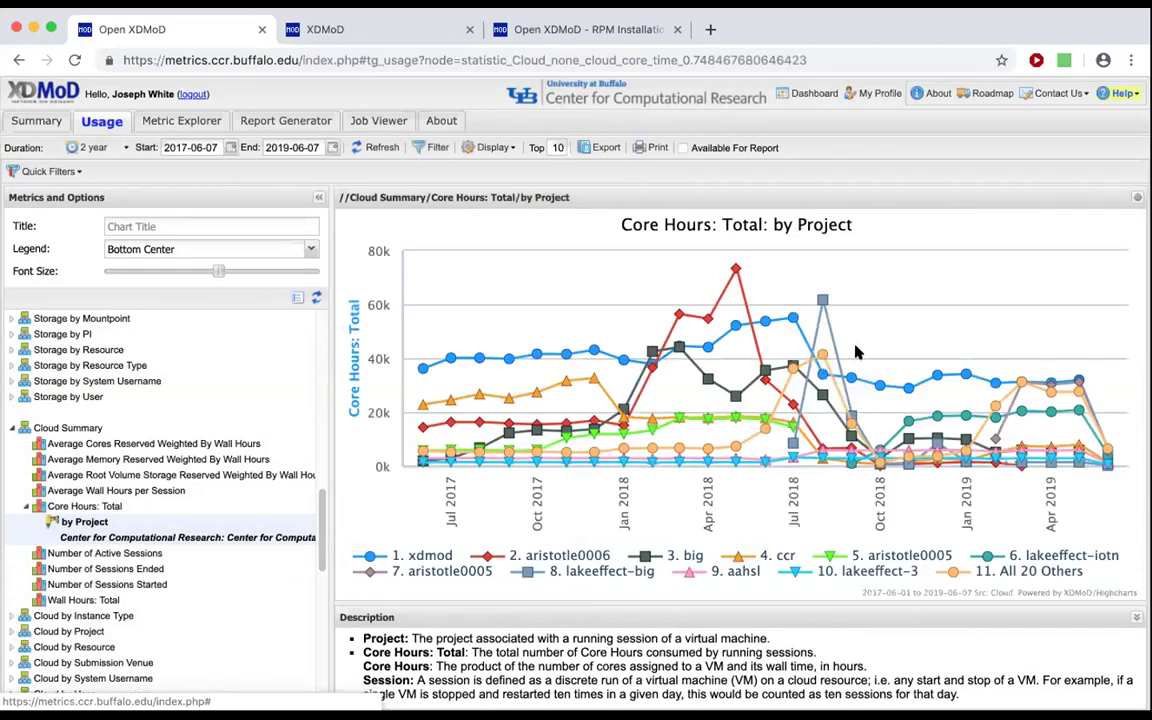
Step: Turn off Timeseries for the Core Hours by Project chart and display it as horizontal bars
click(488, 147)
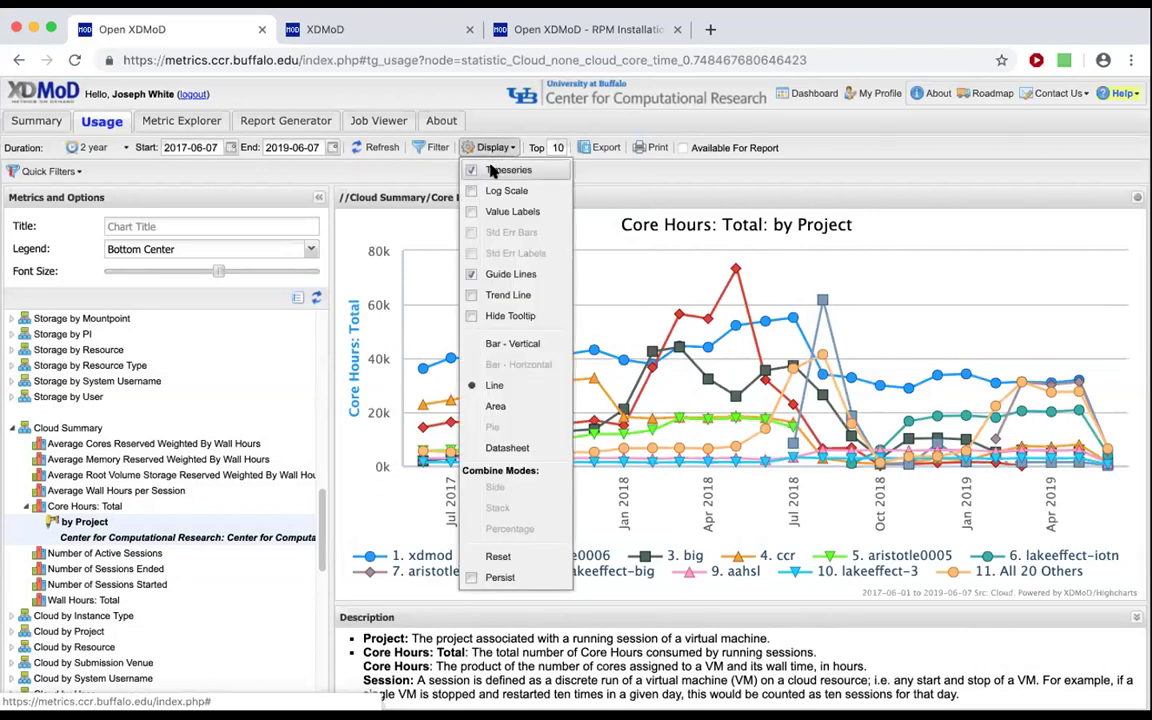
click(506, 170)
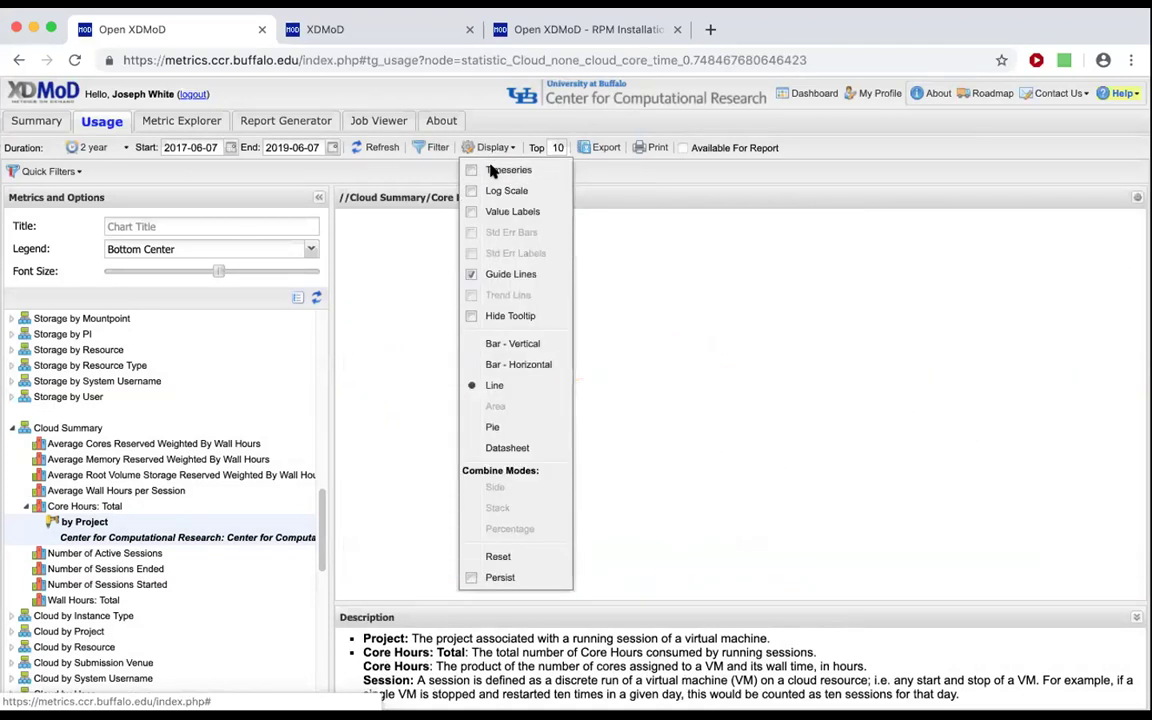
click(510, 366)
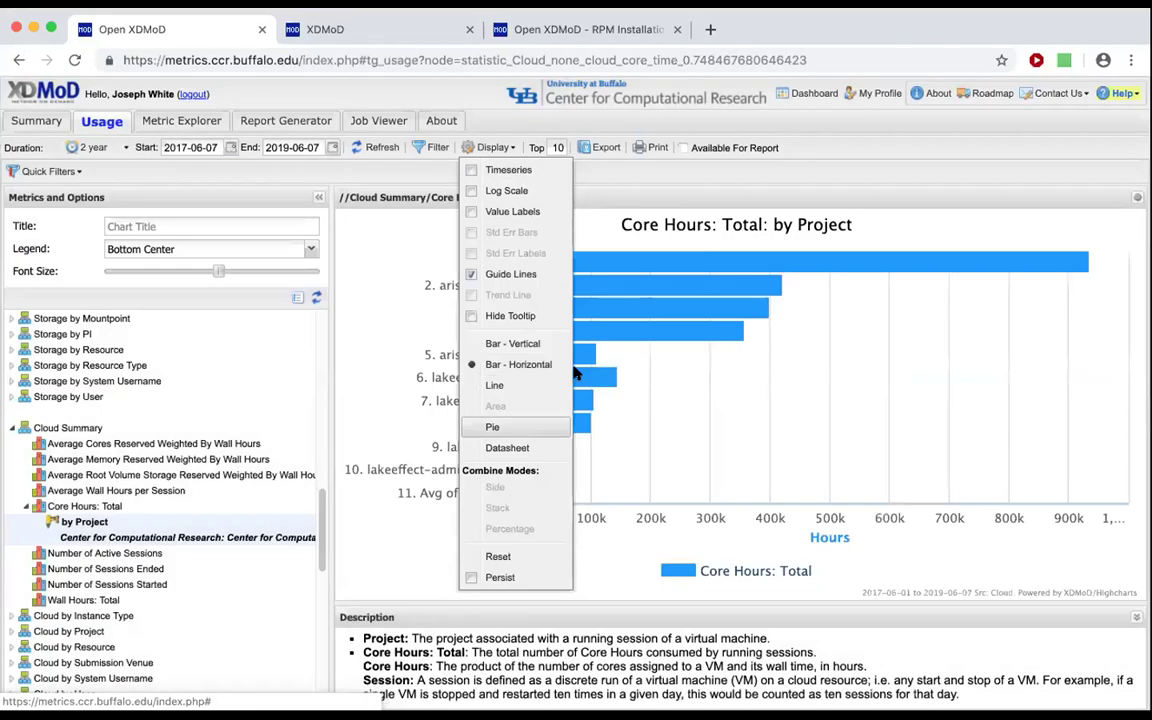
click(631, 563)
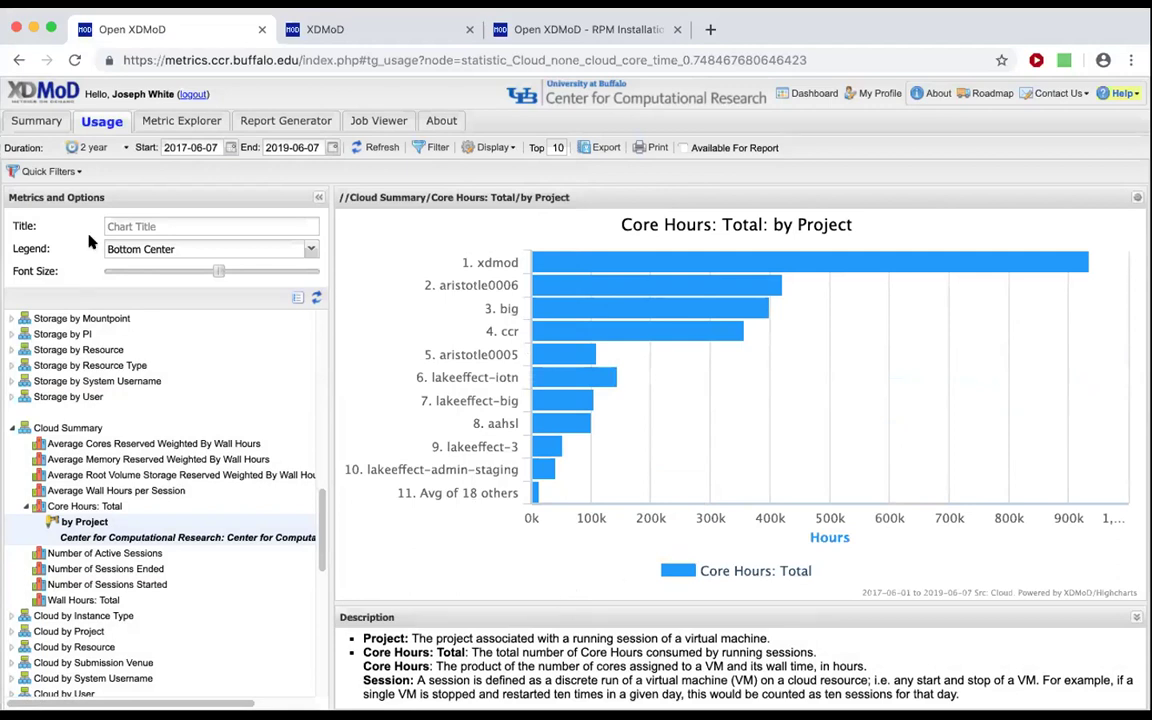
mouse_move(977, 231)
click(498, 148)
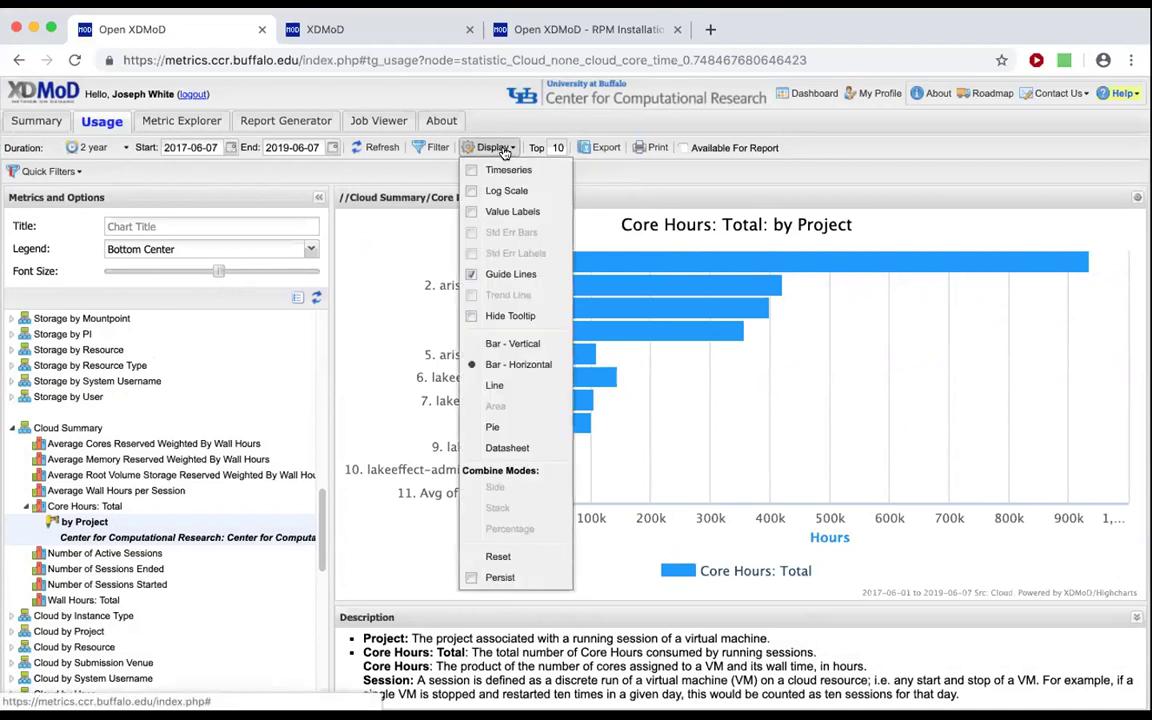
click(616, 173)
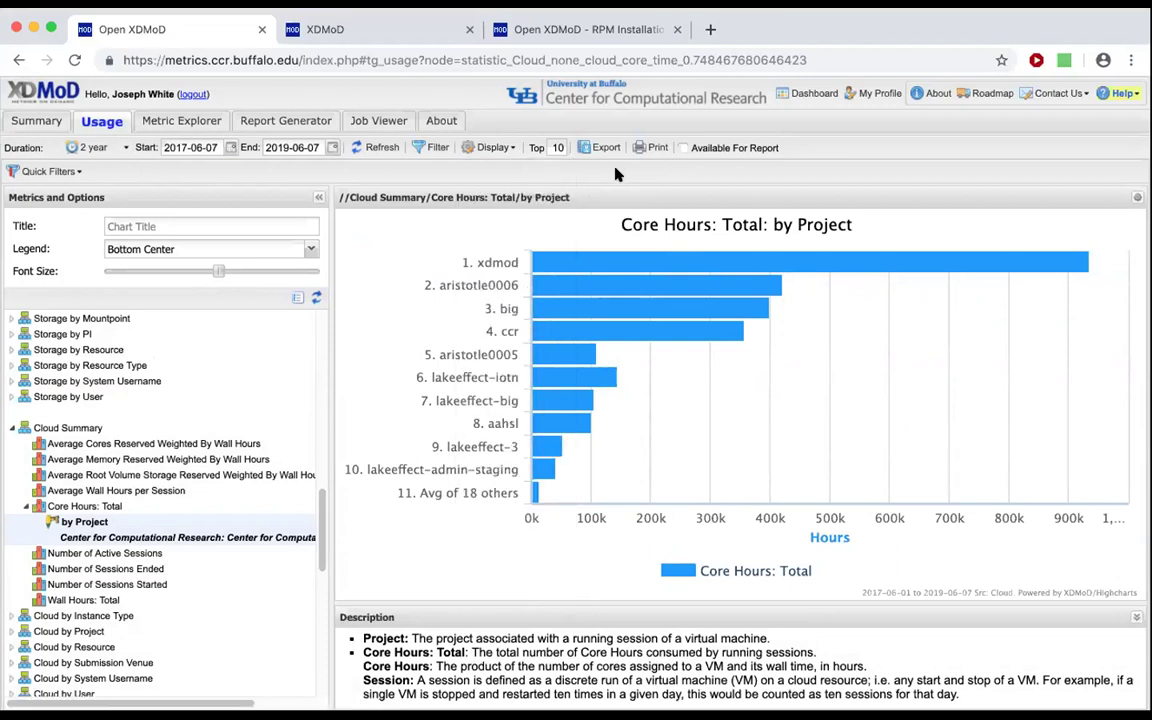
Step: Export the Core Hours by Project chart as a medium-size PNG image with the chart title shown
click(604, 147)
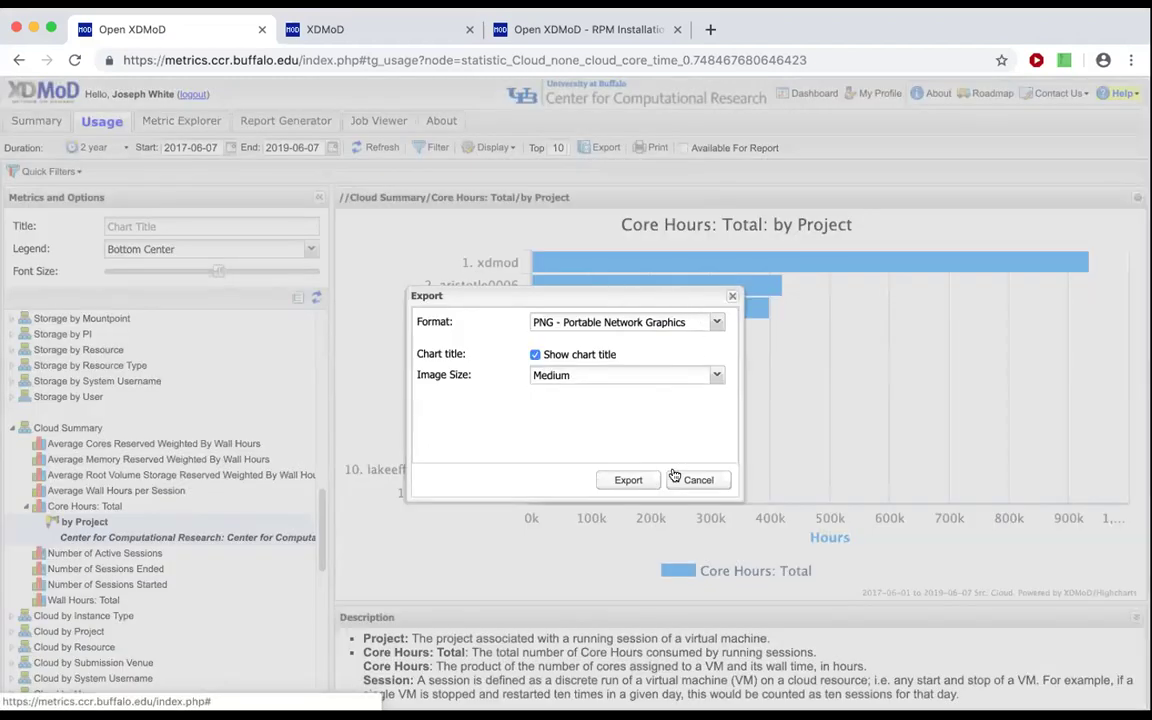
click(716, 325)
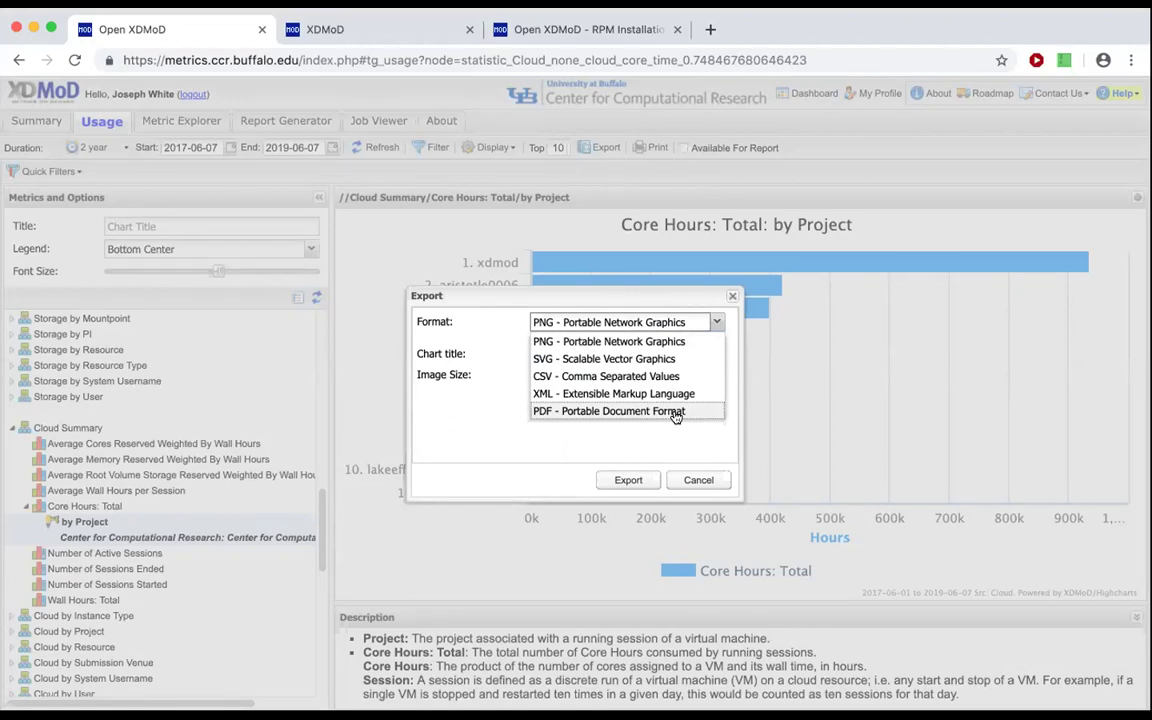
click(672, 341)
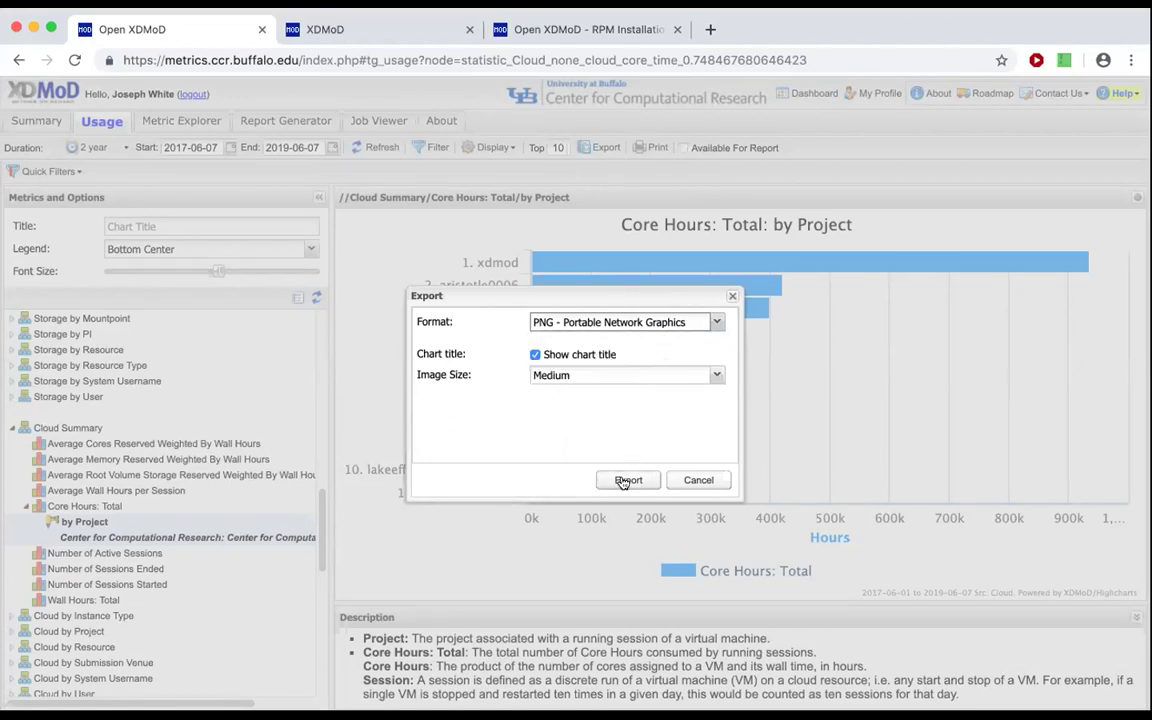
click(626, 480)
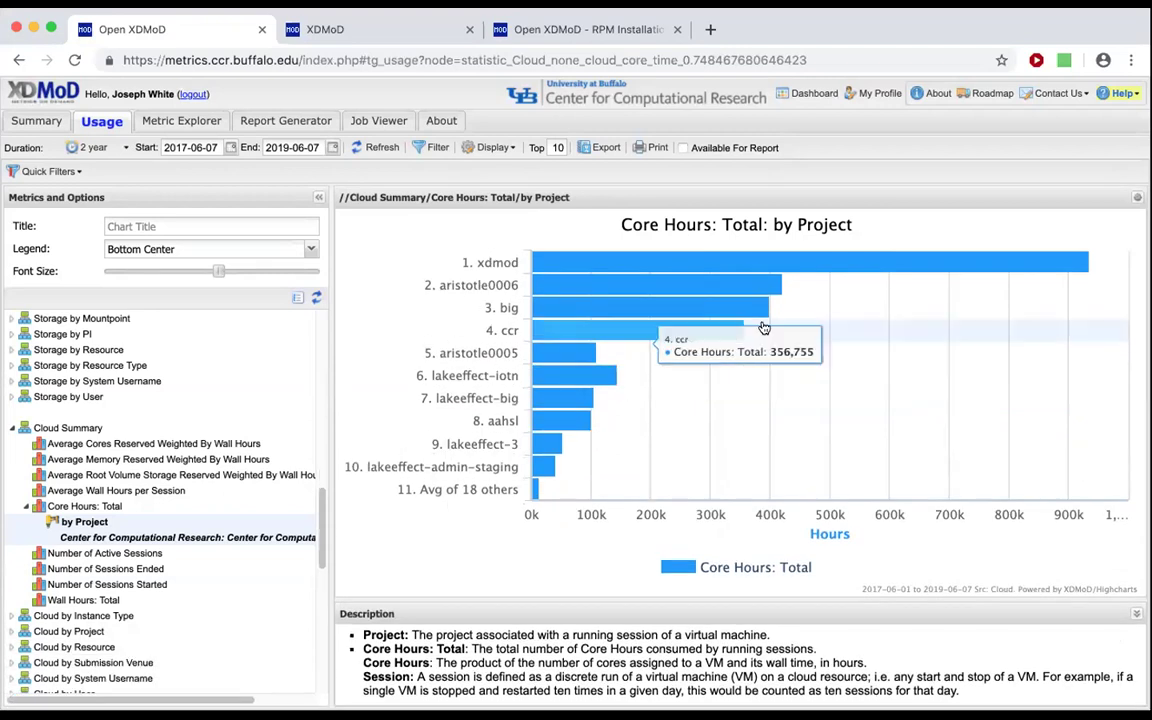
click(606, 148)
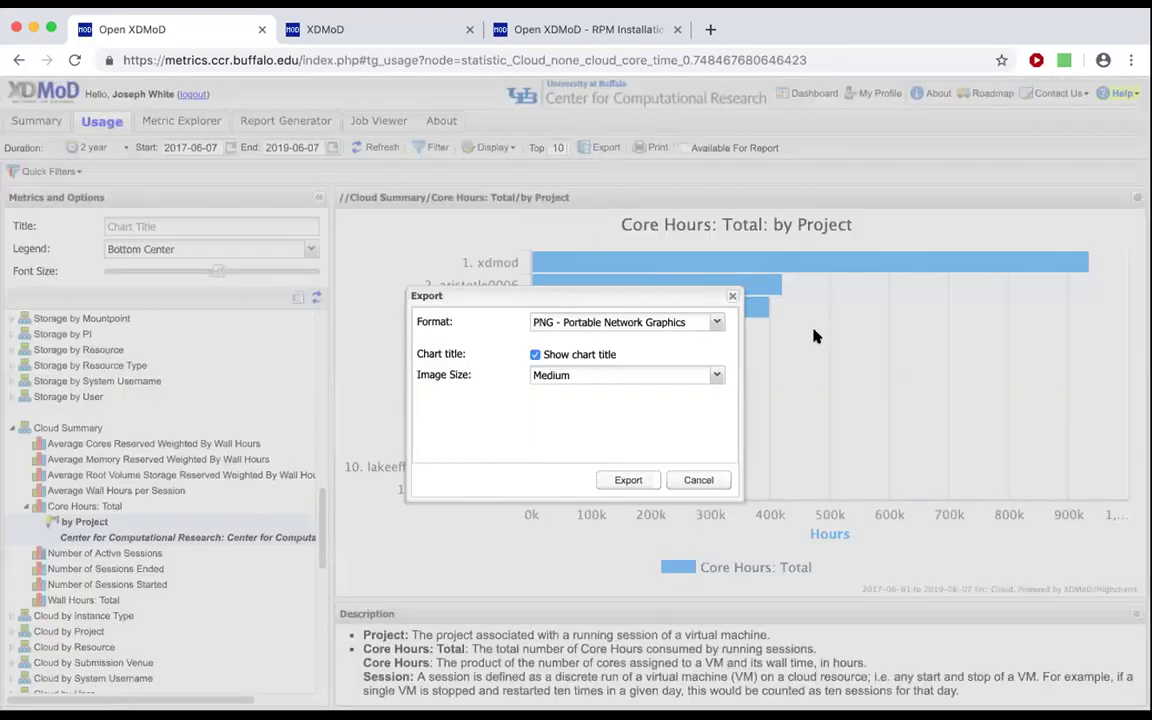
click(712, 322)
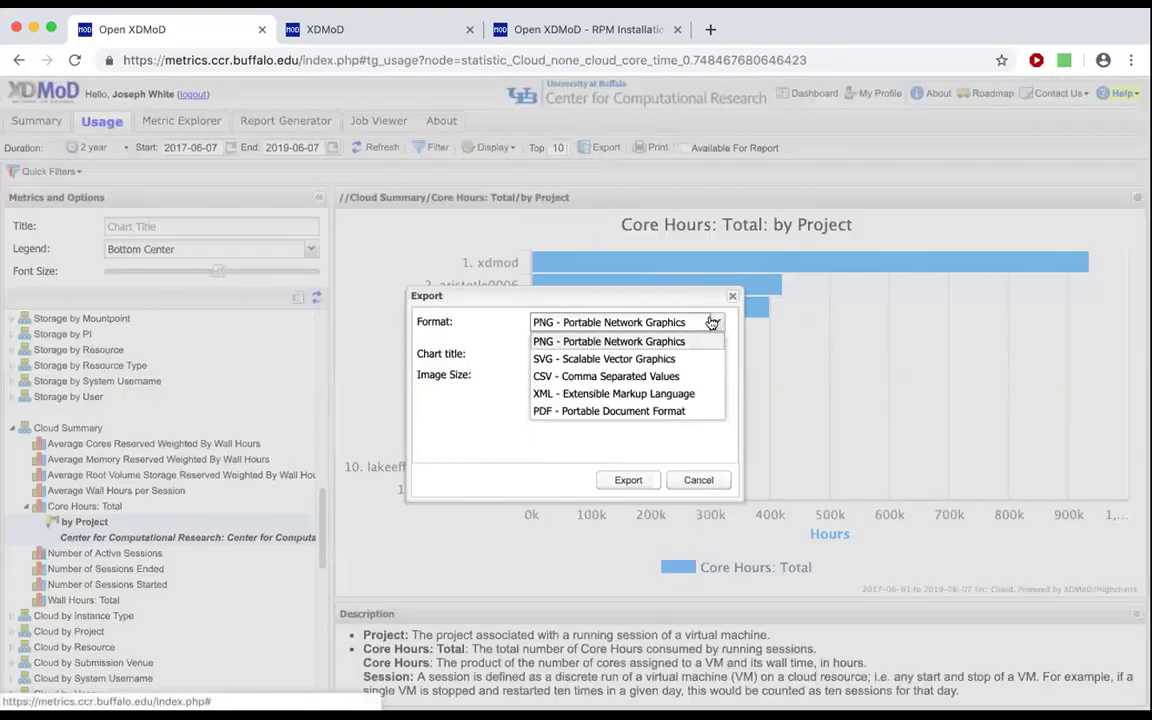
click(656, 377)
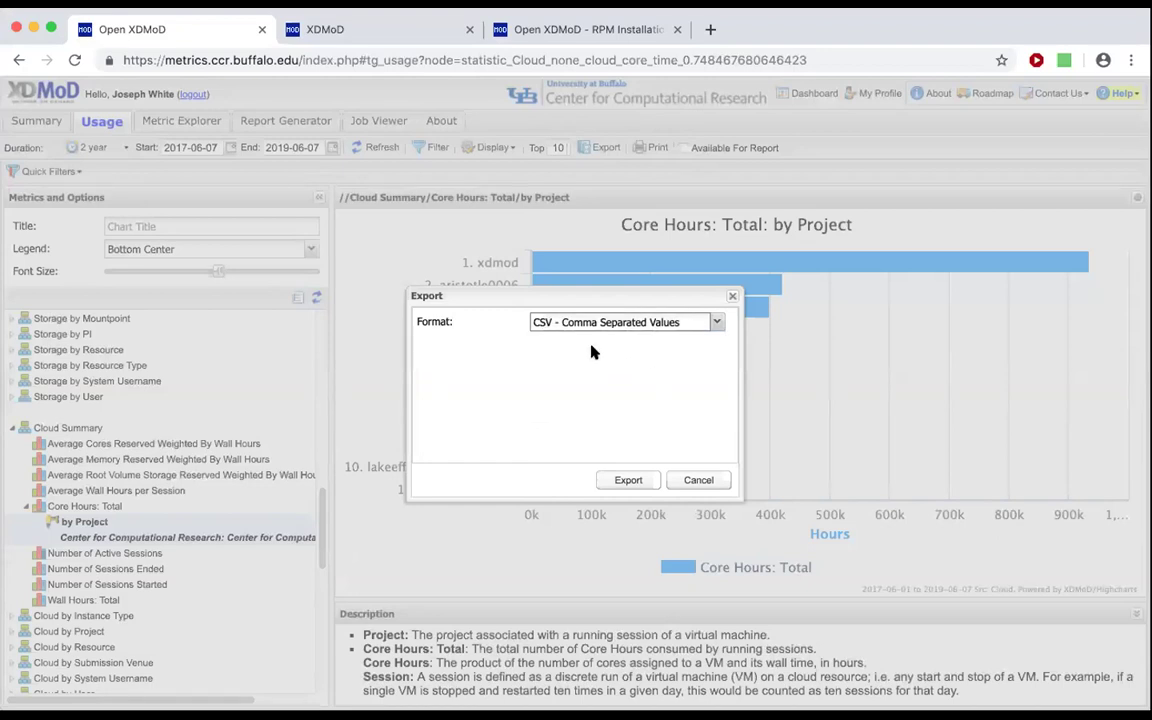
click(699, 481)
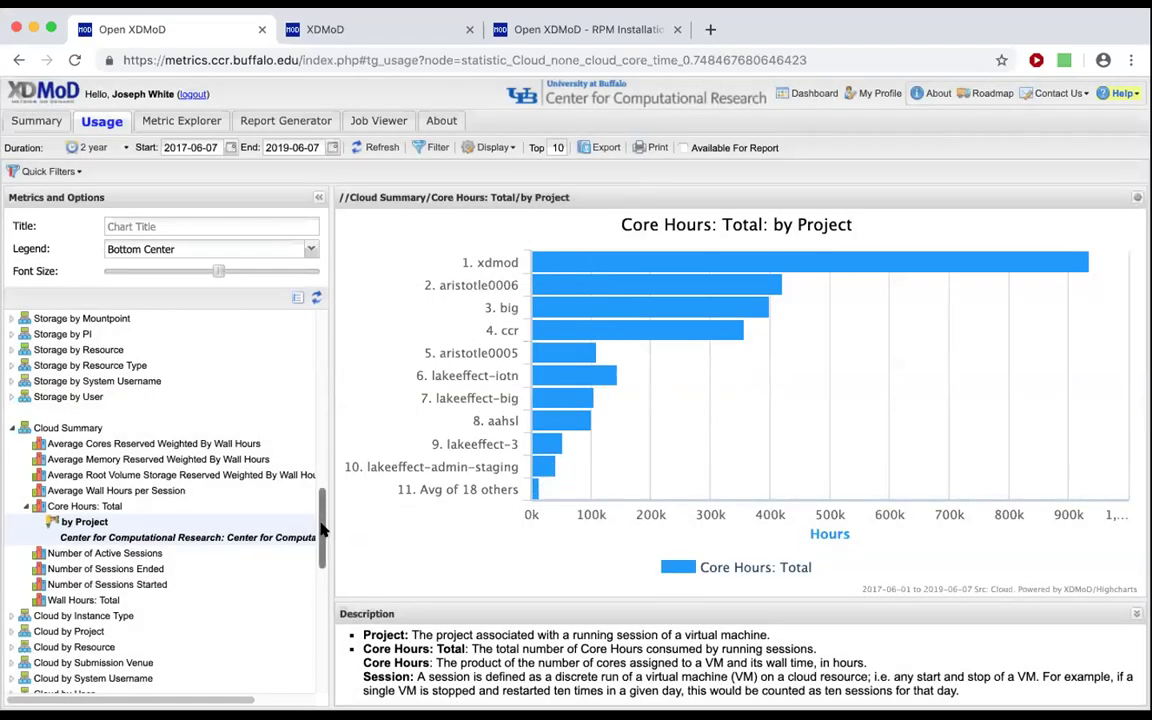
Step: Make the Core Hours by Project bar chart available for reports and open the Report Generator
drag(322, 530, 323, 300)
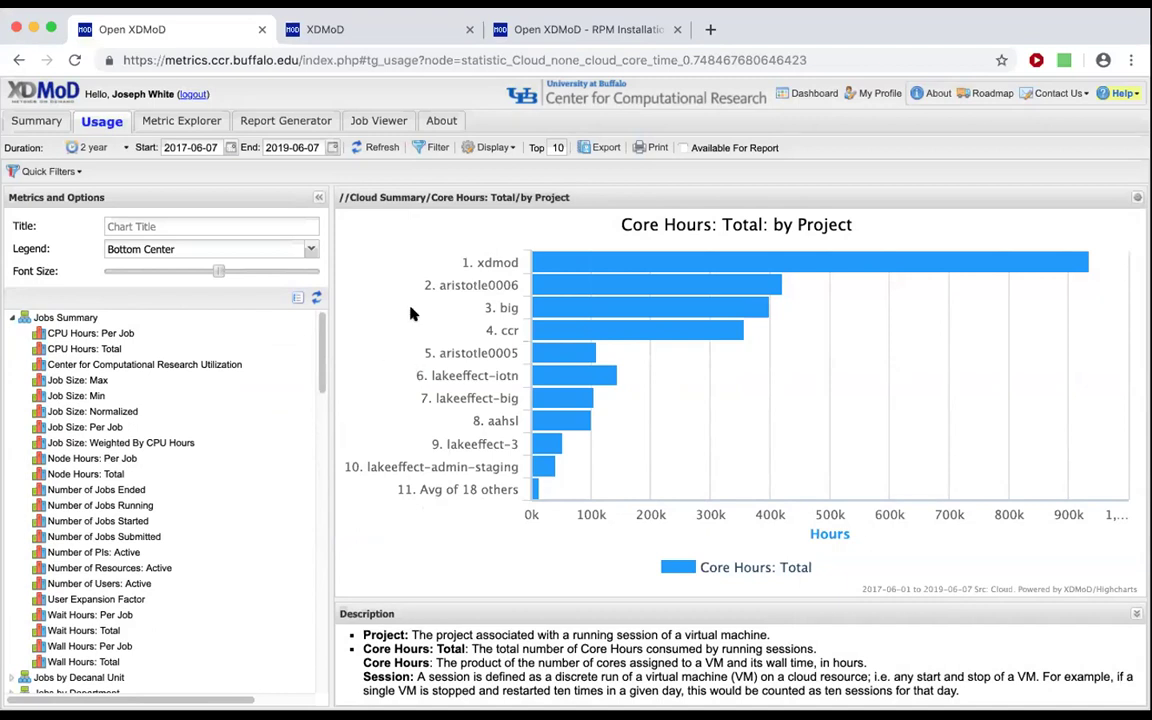
click(683, 148)
click(288, 120)
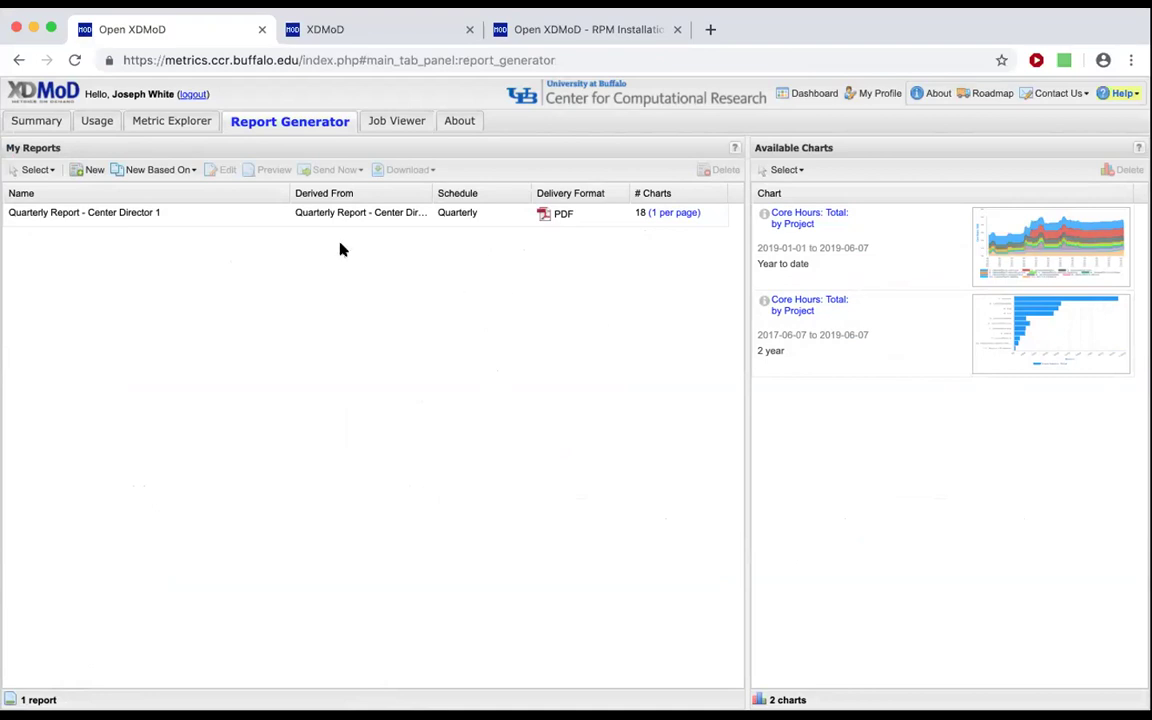
Step: Open Quarterly Report - Center Director 1 for editing and add the 2 year Core Hours: Total by Project chart to its included charts
double_click(131, 213)
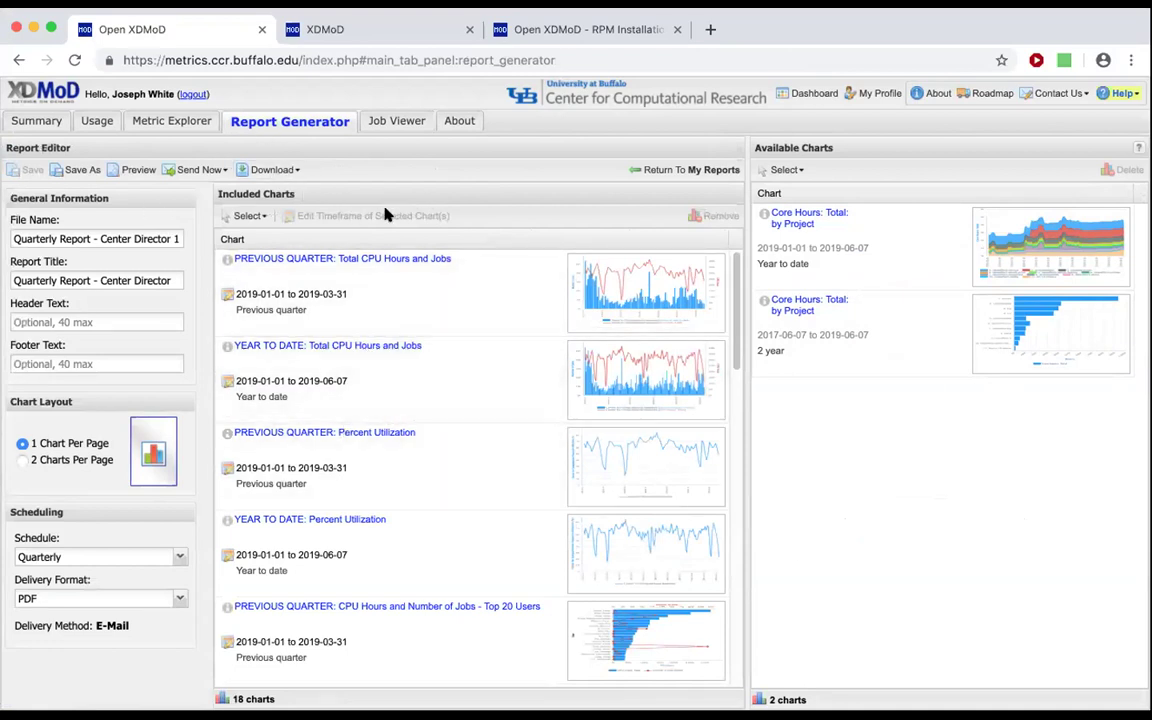
mouse_move(1030, 341)
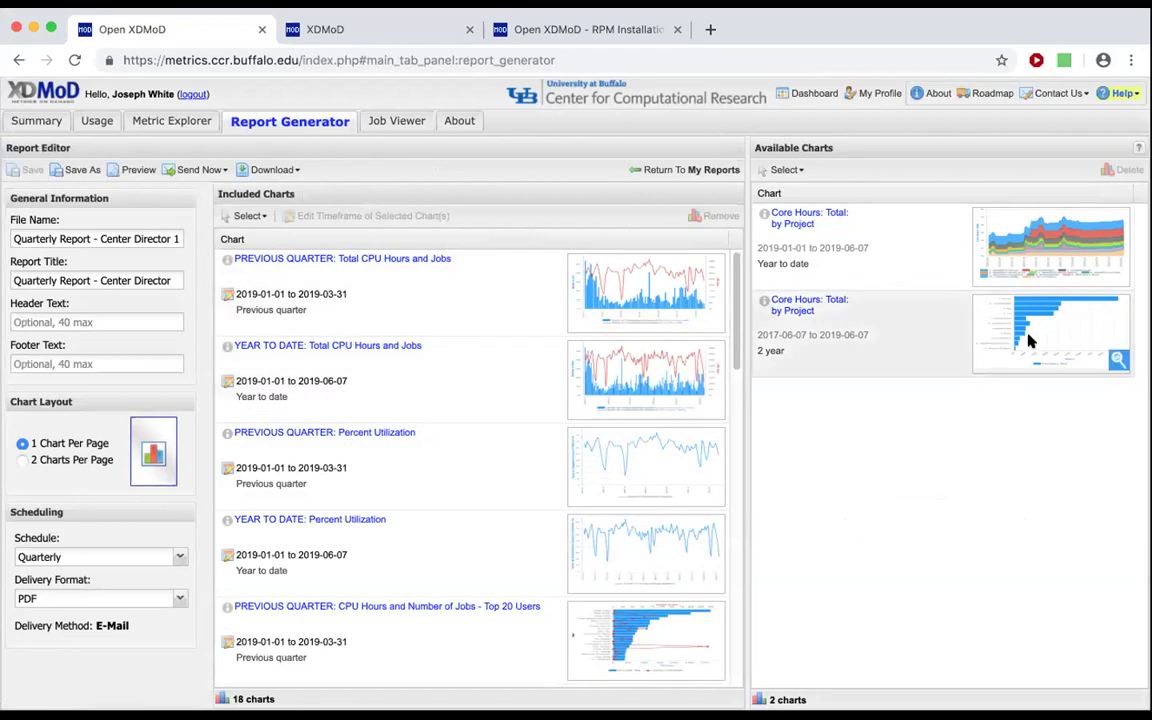
drag(890, 302, 545, 296)
Step: Move the newly added Core Hours chart further up in the report's included charts and save the report
drag(736, 320, 741, 600)
drag(494, 630, 500, 262)
drag(738, 620, 741, 285)
click(34, 171)
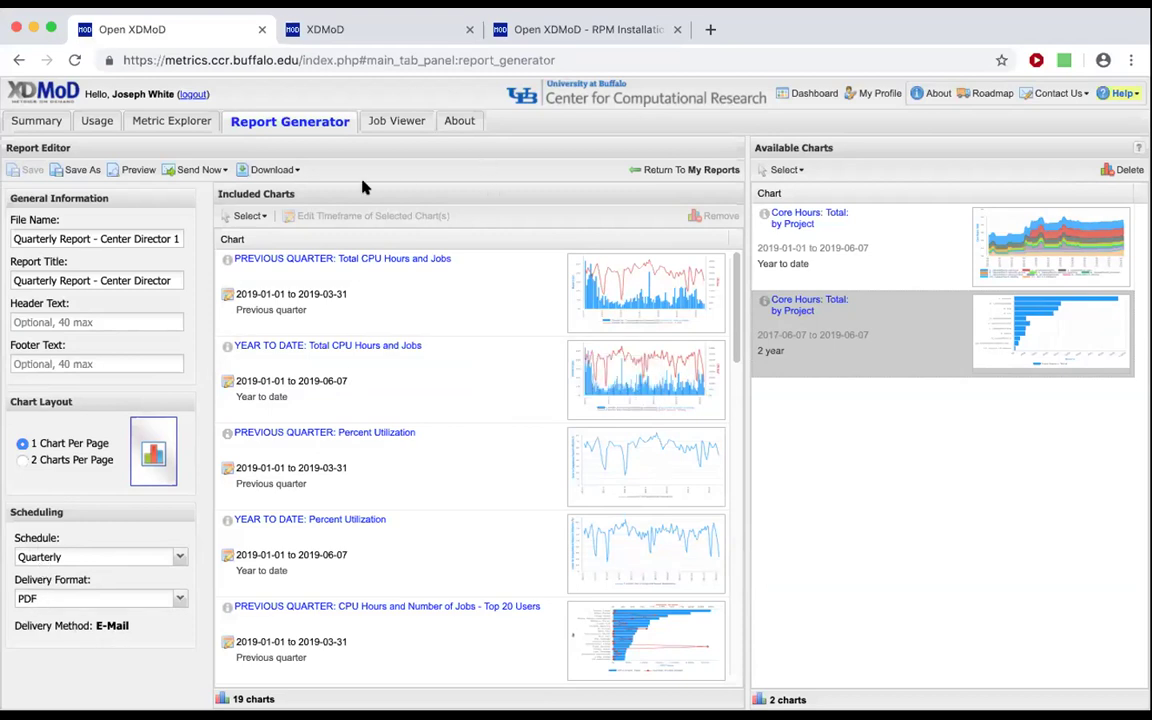
Step: Download the quarterly report as a PDF, open the built file and look through its first pages
click(262, 170)
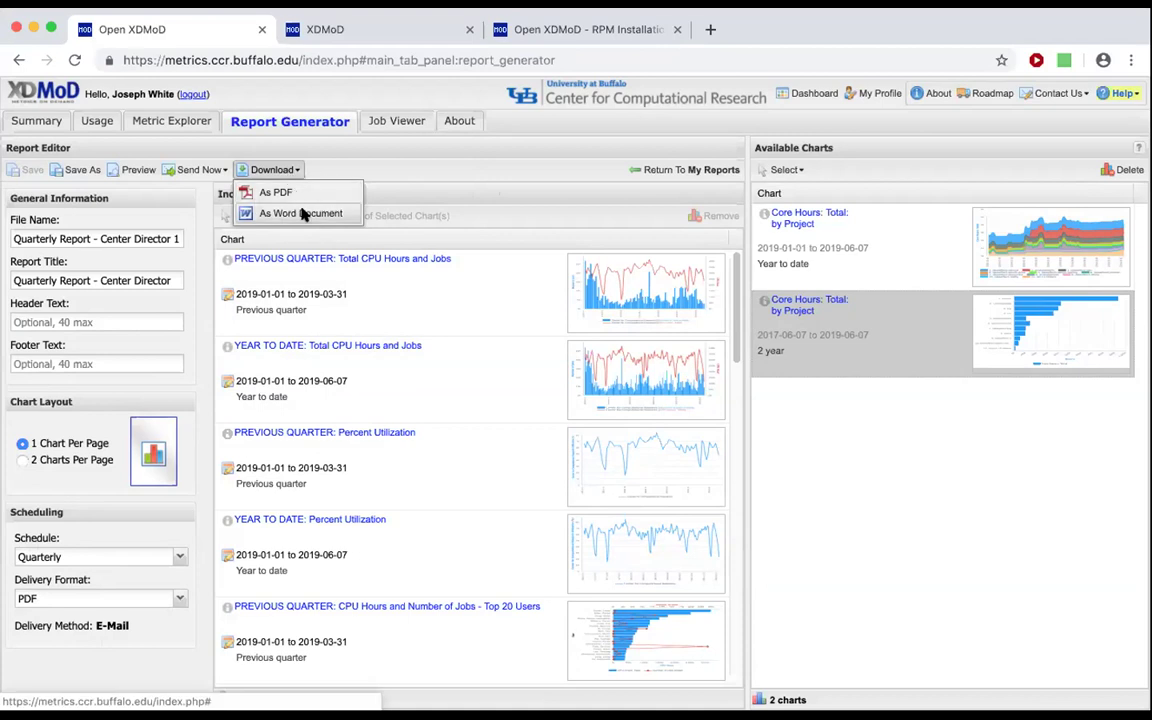
click(301, 194)
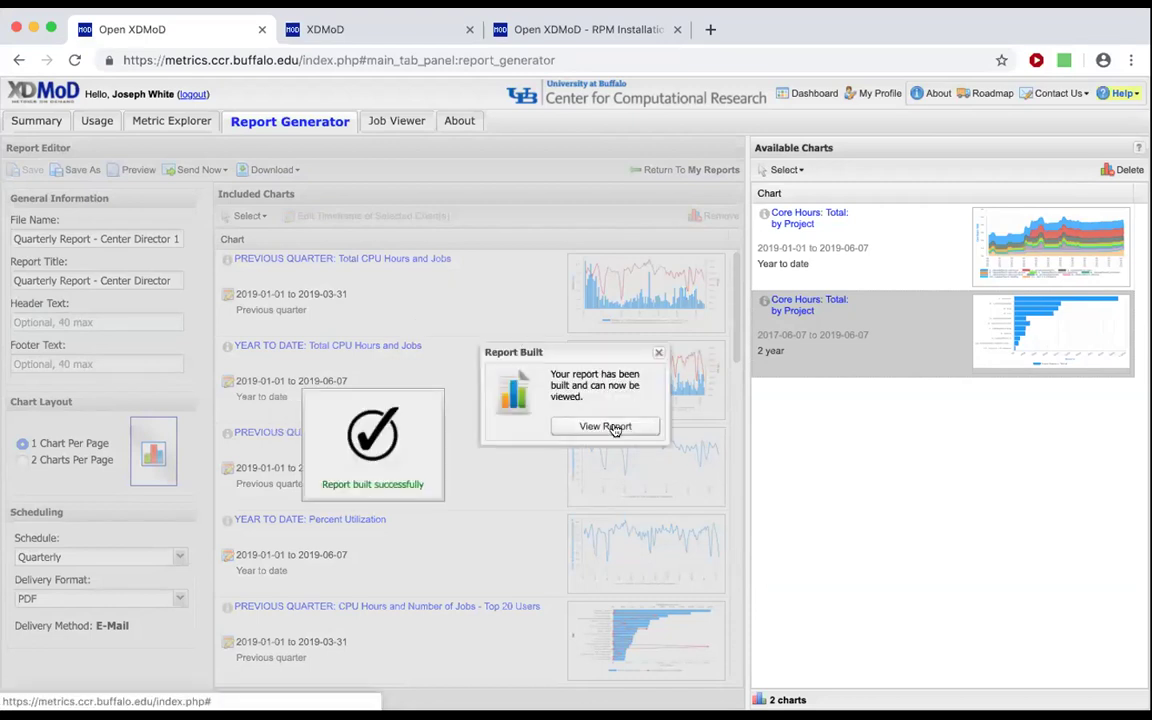
click(605, 427)
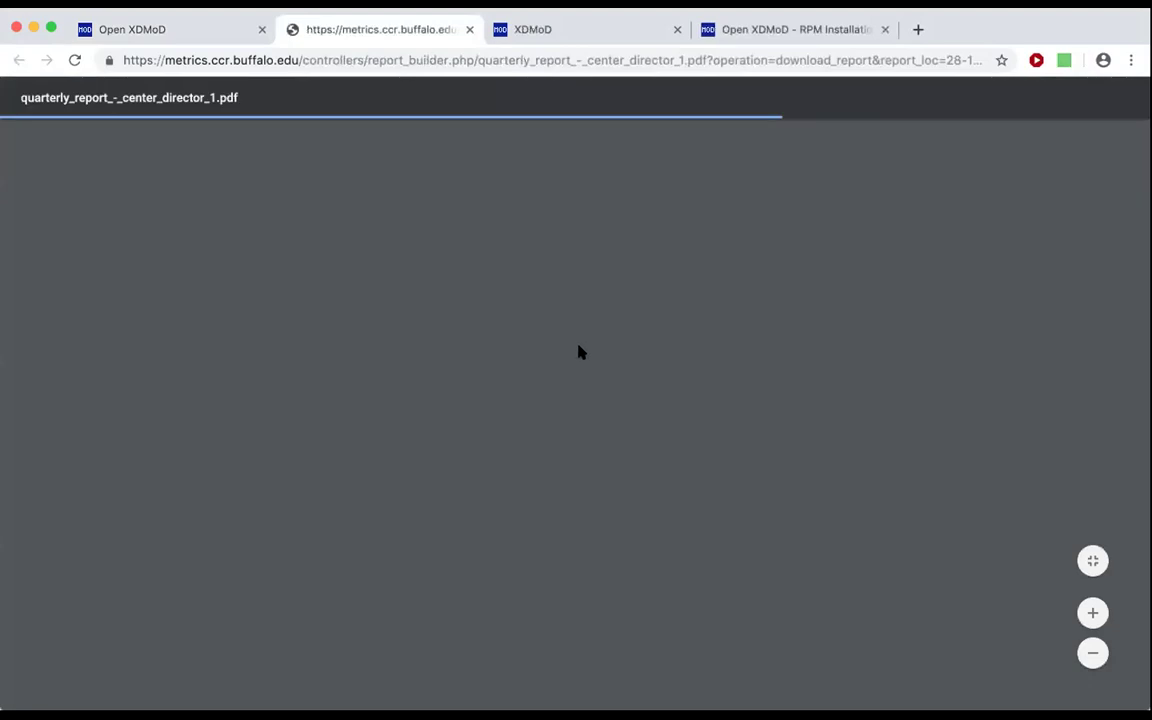
scroll(720, 365, down, 5)
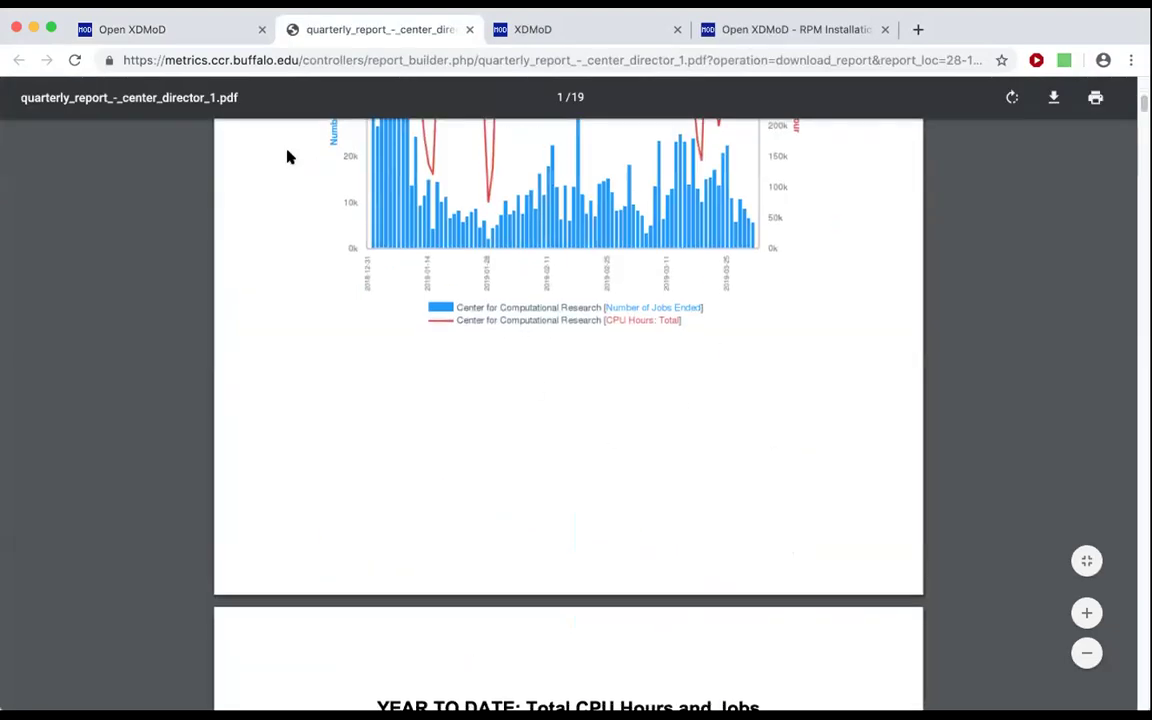
scroll(800, 503, down, 3)
scroll(800, 503, down, 7)
scroll(766, 481, up, 6)
scroll(695, 476, up, 2)
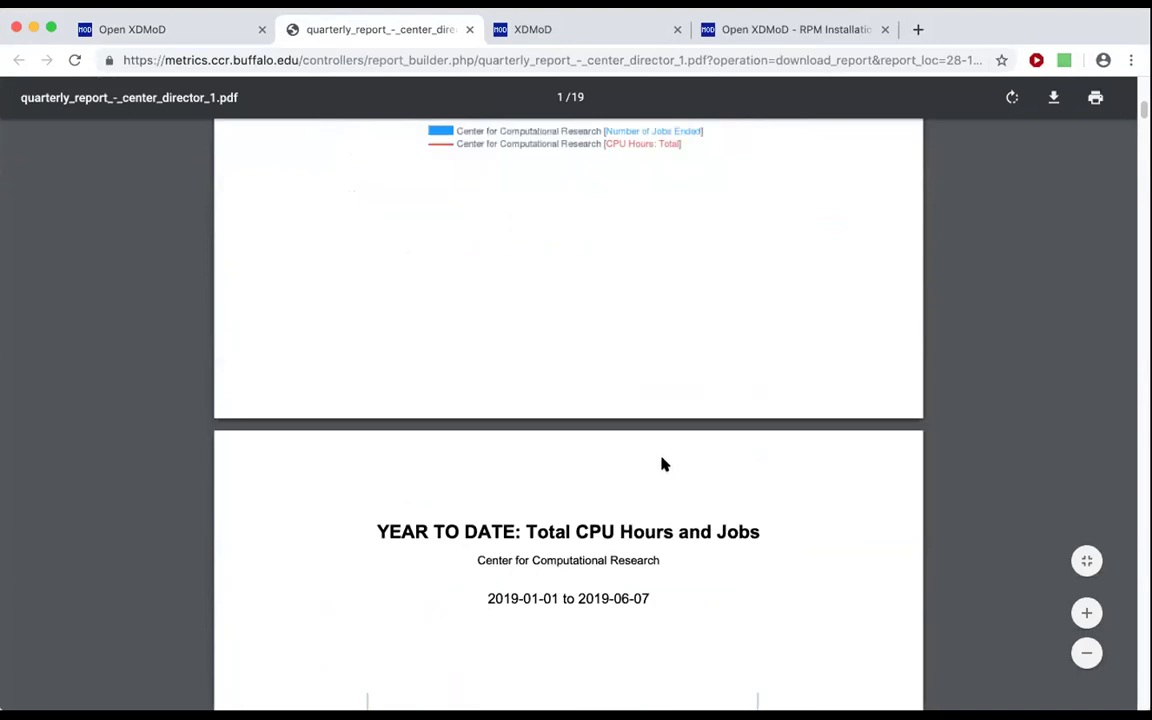
Step: Close the PDF report, dismiss the report-built notice and open the Metric Explorer
scroll(661, 455, up, 6)
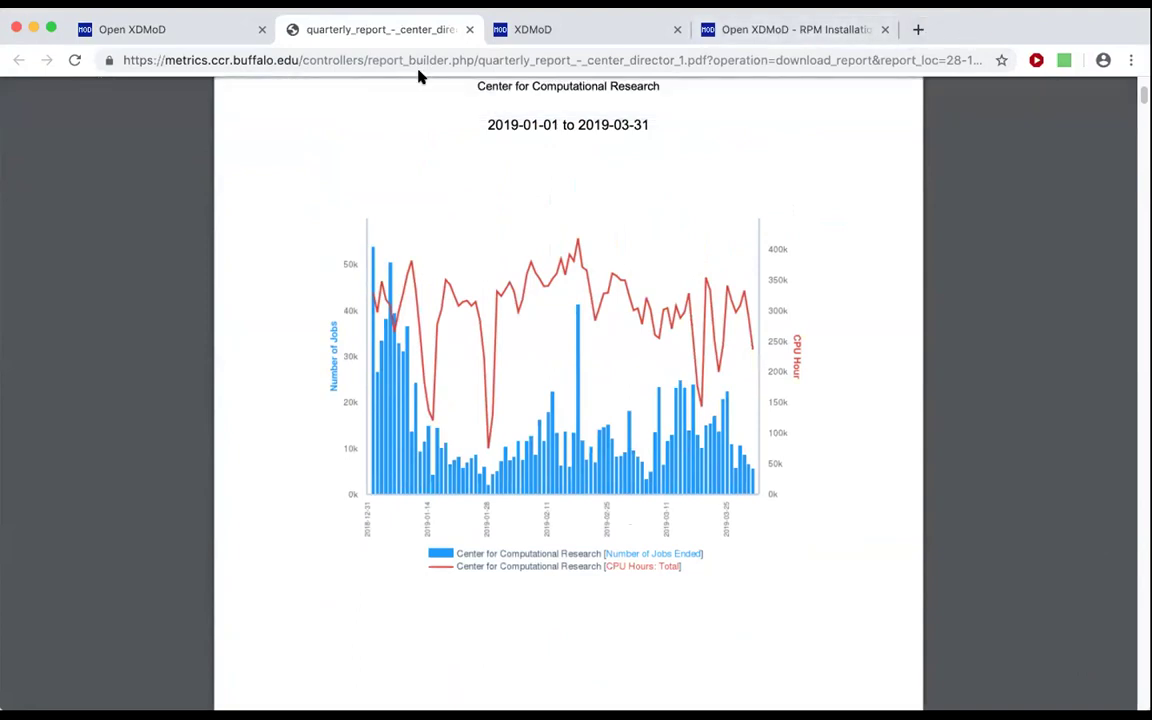
click(469, 29)
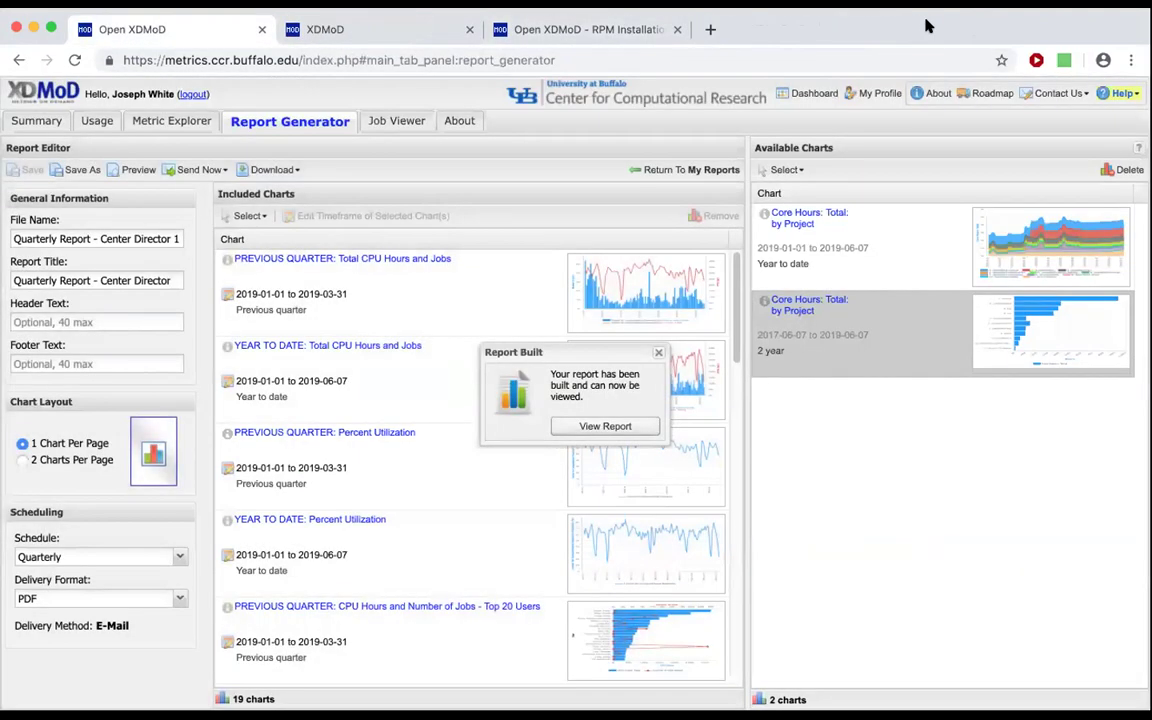
click(658, 353)
click(183, 121)
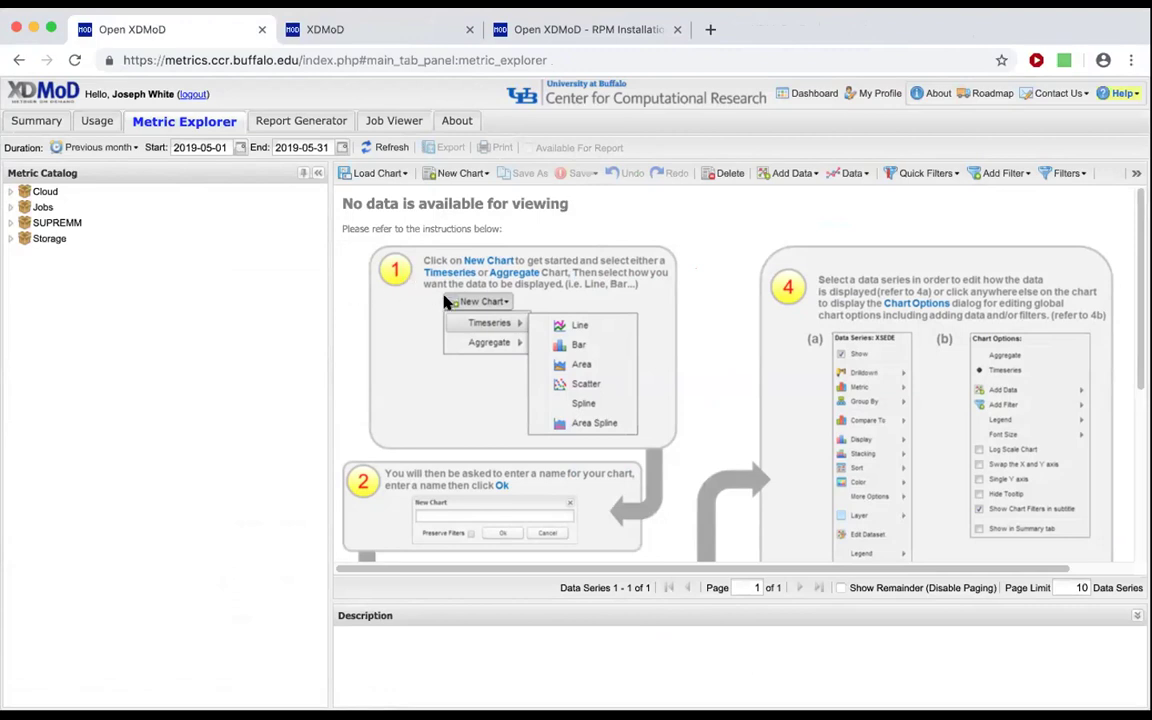
Step: Chart the SUPREMM metric CPU Hours: Total grouped by CPU User Value
click(11, 223)
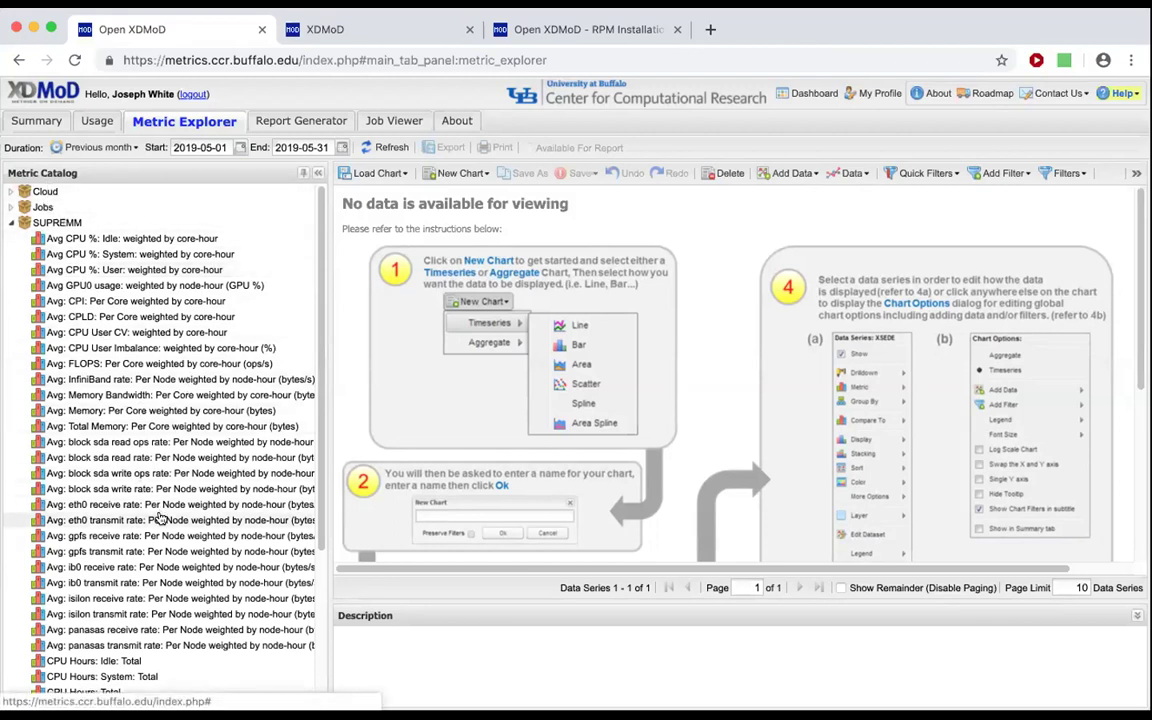
scroll(188, 517, down, 2)
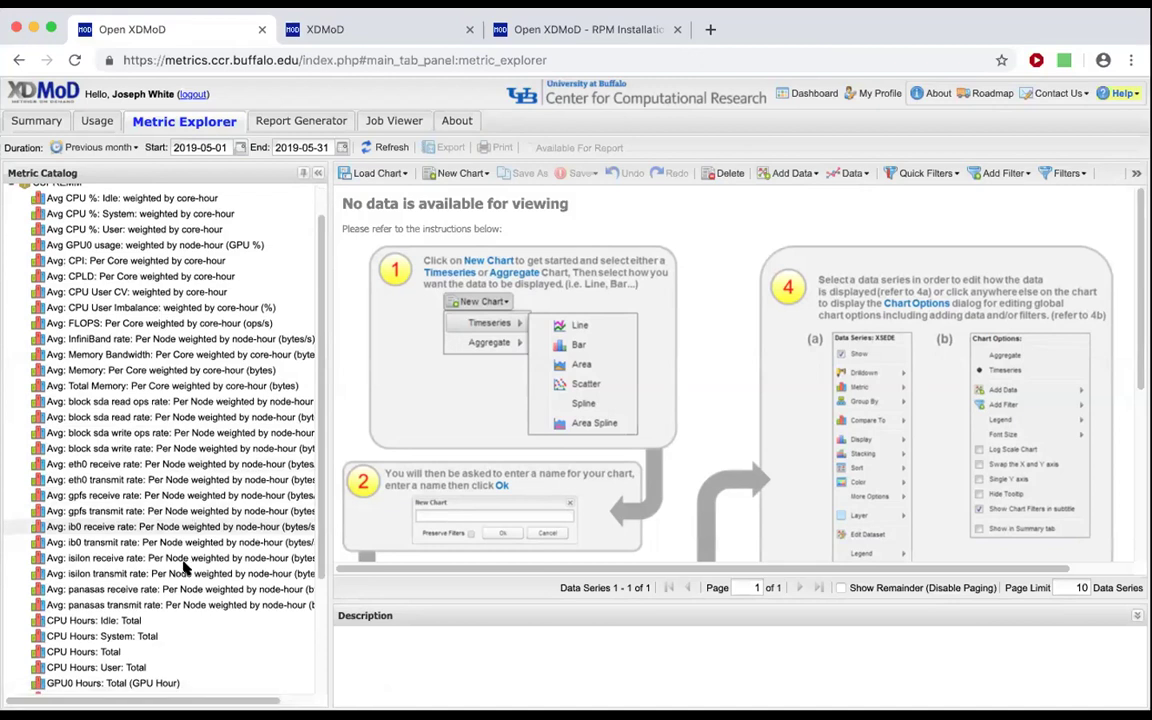
click(115, 652)
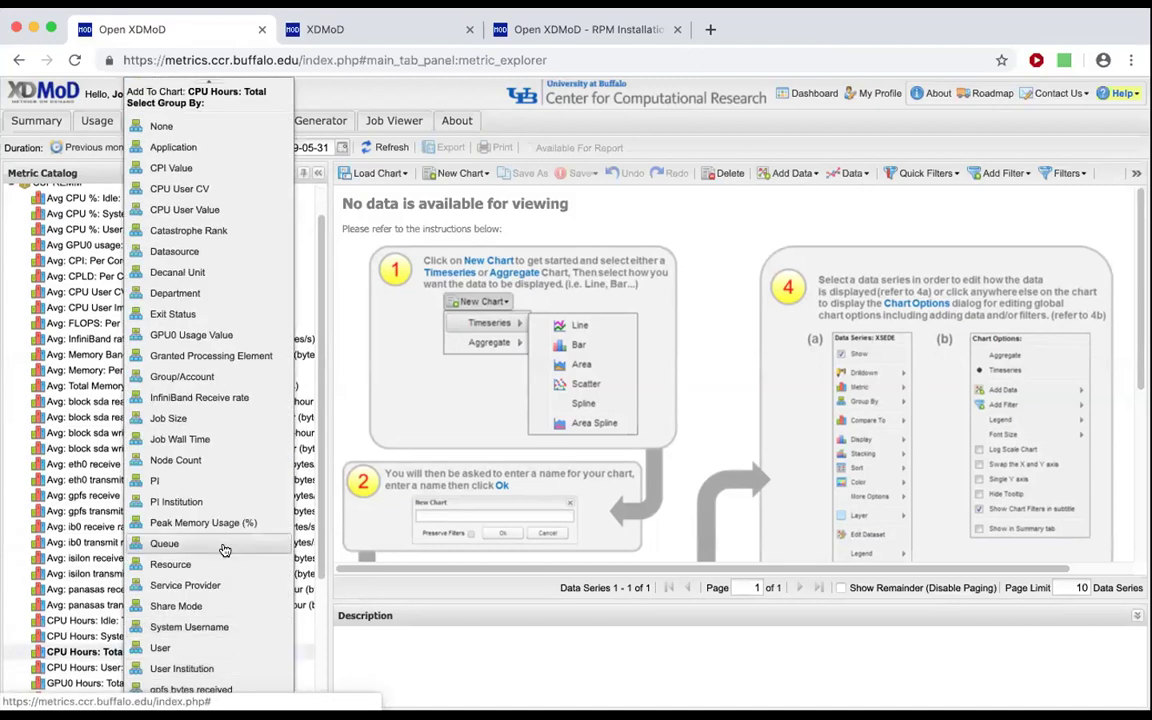
click(226, 210)
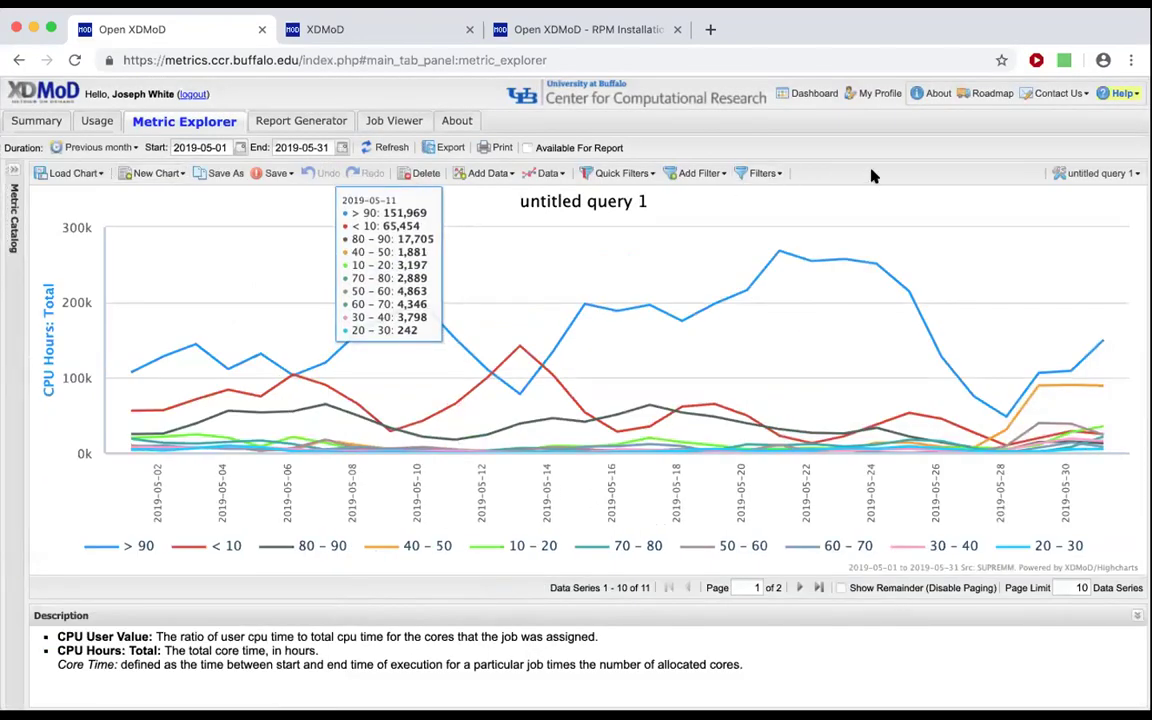
Step: Switch the chart from timeseries to aggregate and display the CPU Hours: Total series as bars
click(1097, 173)
click(933, 204)
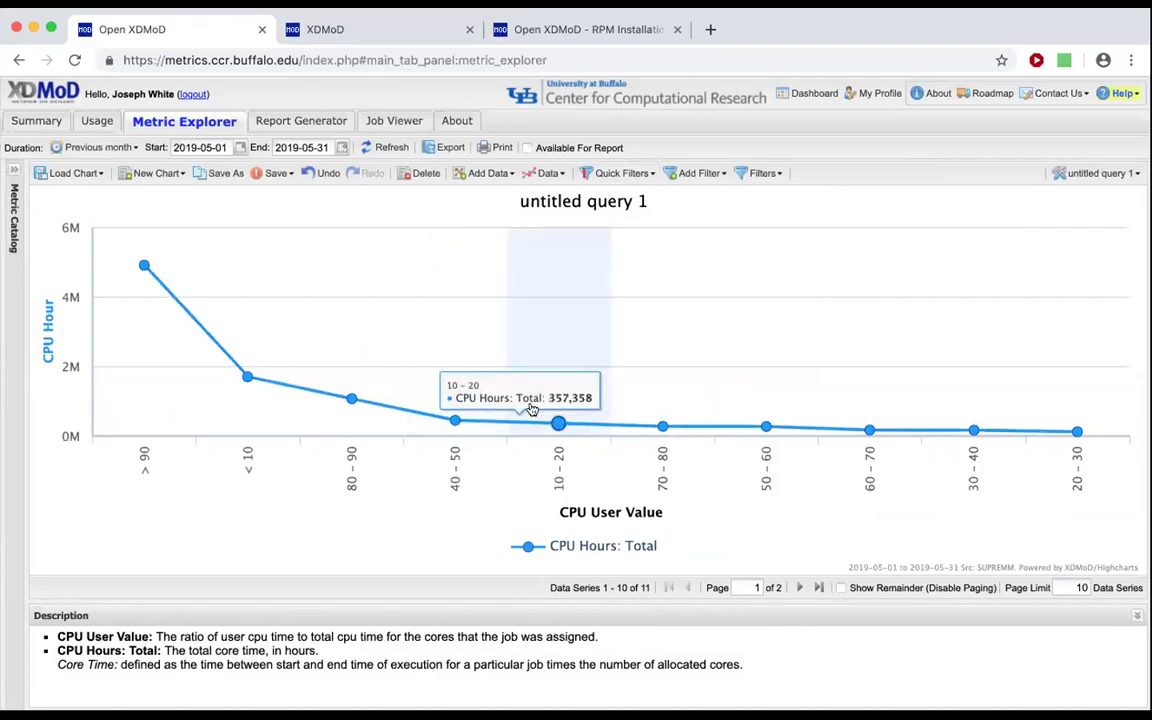
click(454, 420)
mouse_move(667, 487)
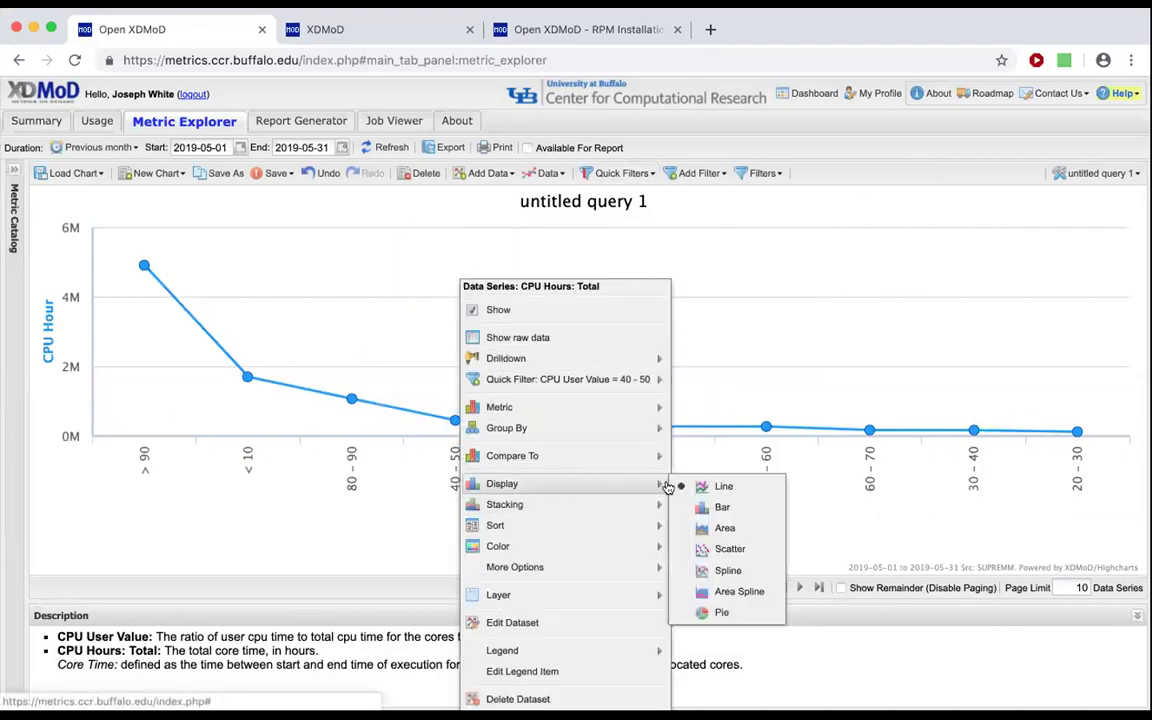
click(705, 507)
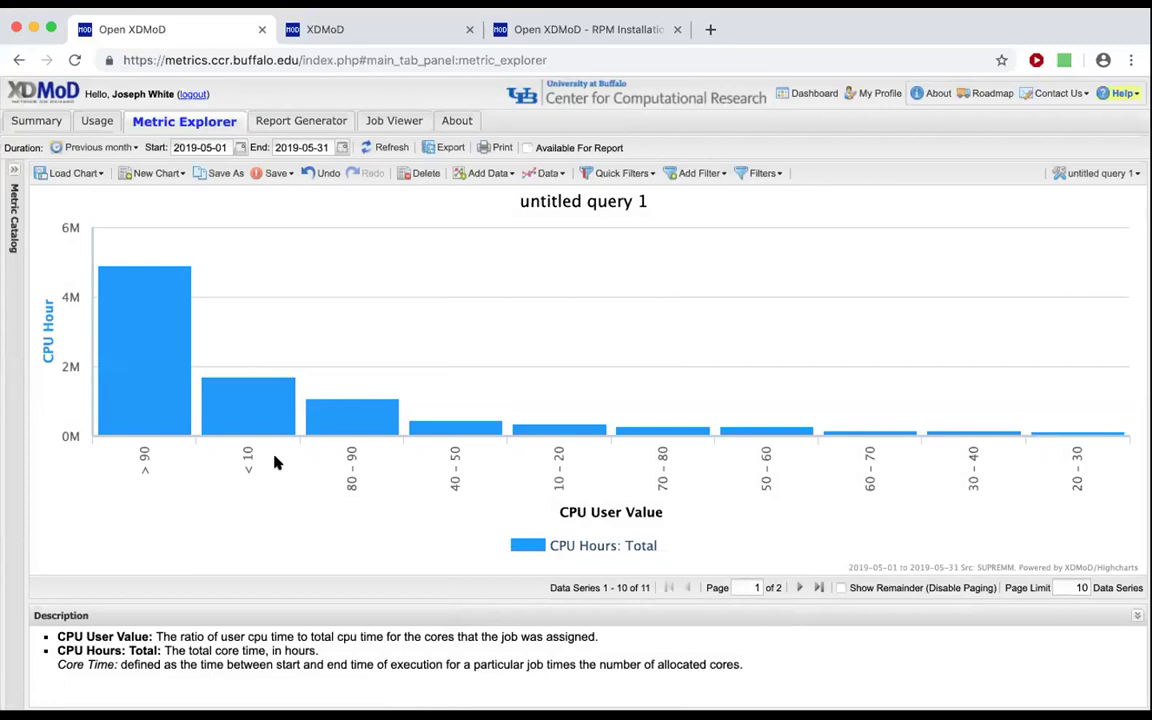
Step: Set the sorting of the CPU Hours: Total series to None
click(254, 413)
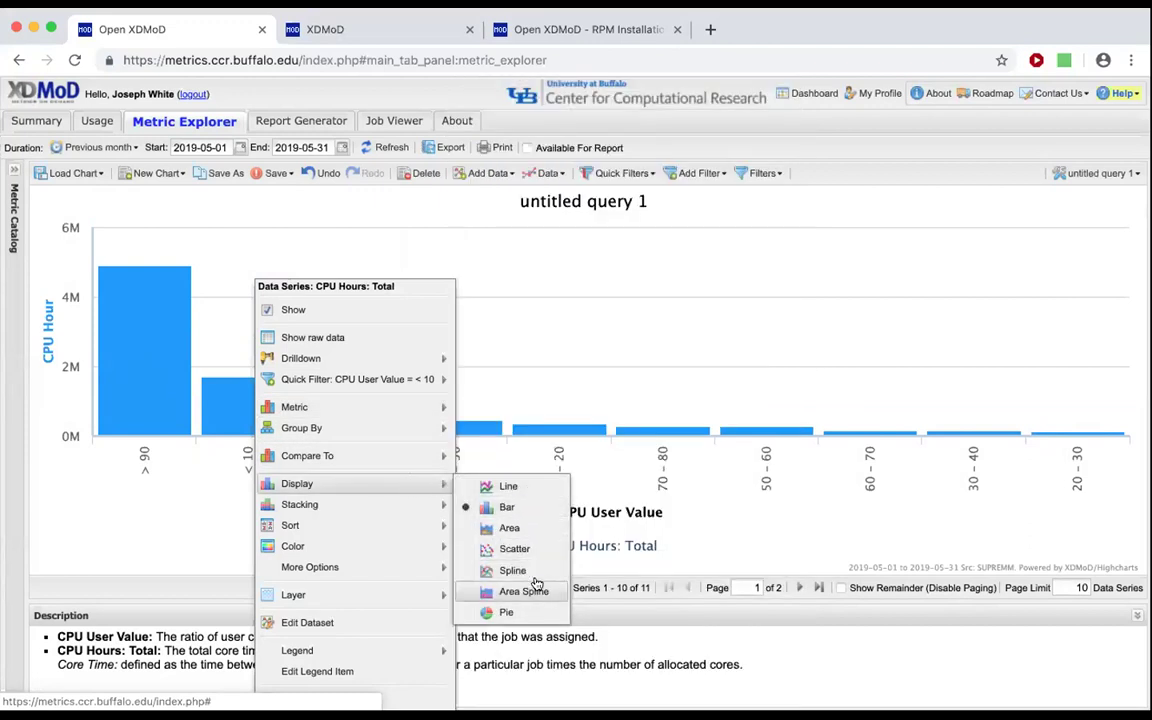
mouse_move(422, 504)
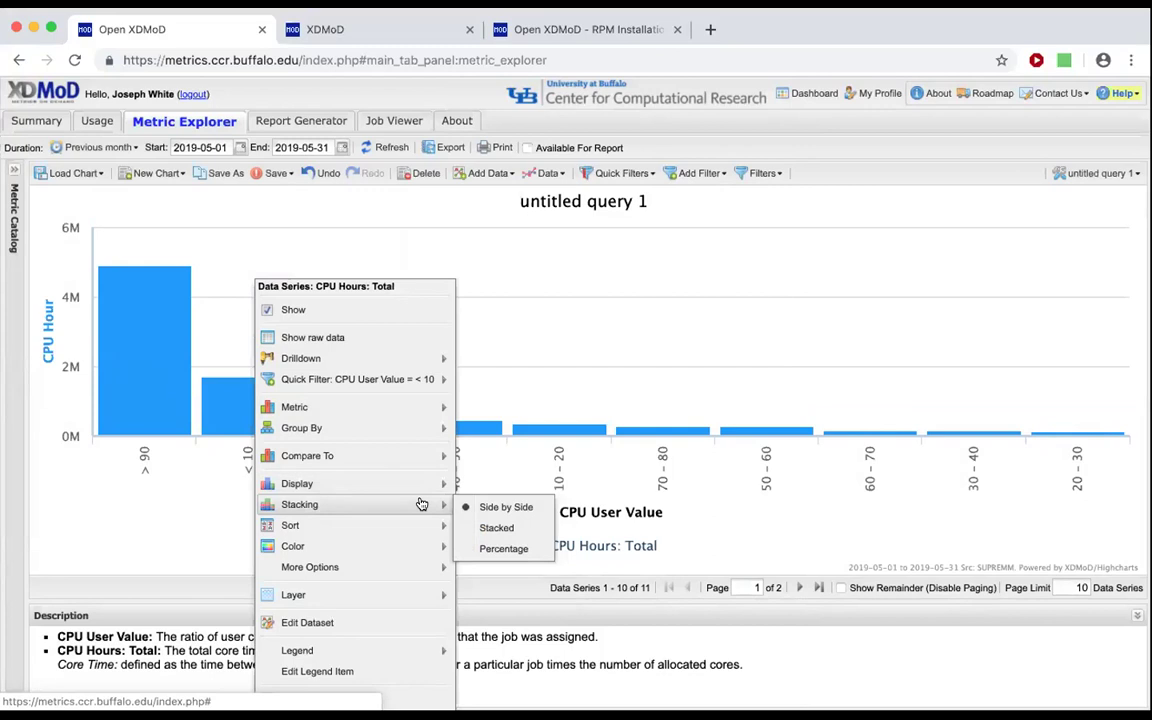
mouse_move(440, 525)
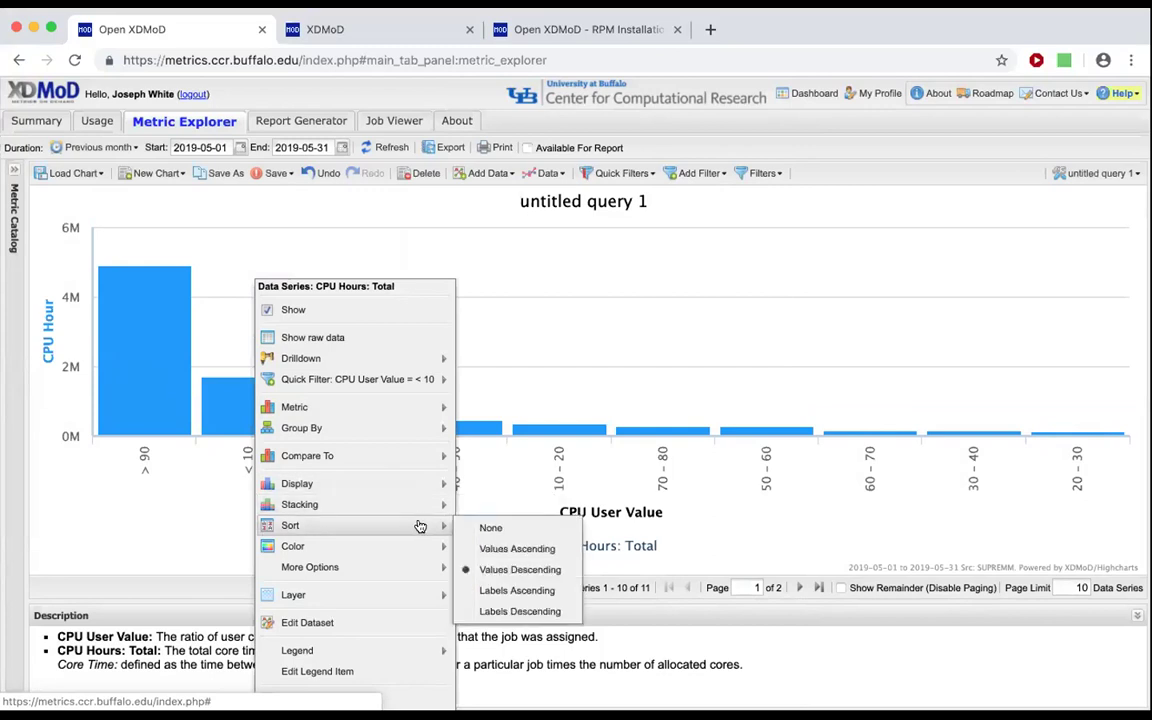
click(486, 528)
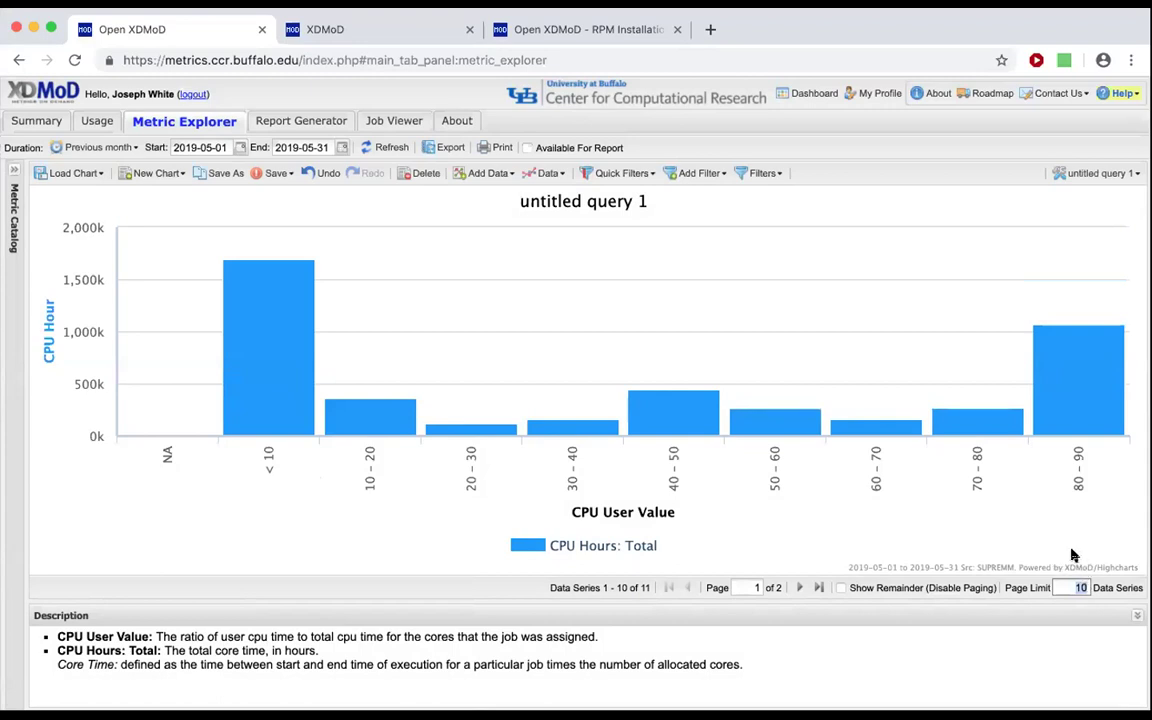
Step: Set the chart's page limit to 12 data series
text(4)
key(Return)
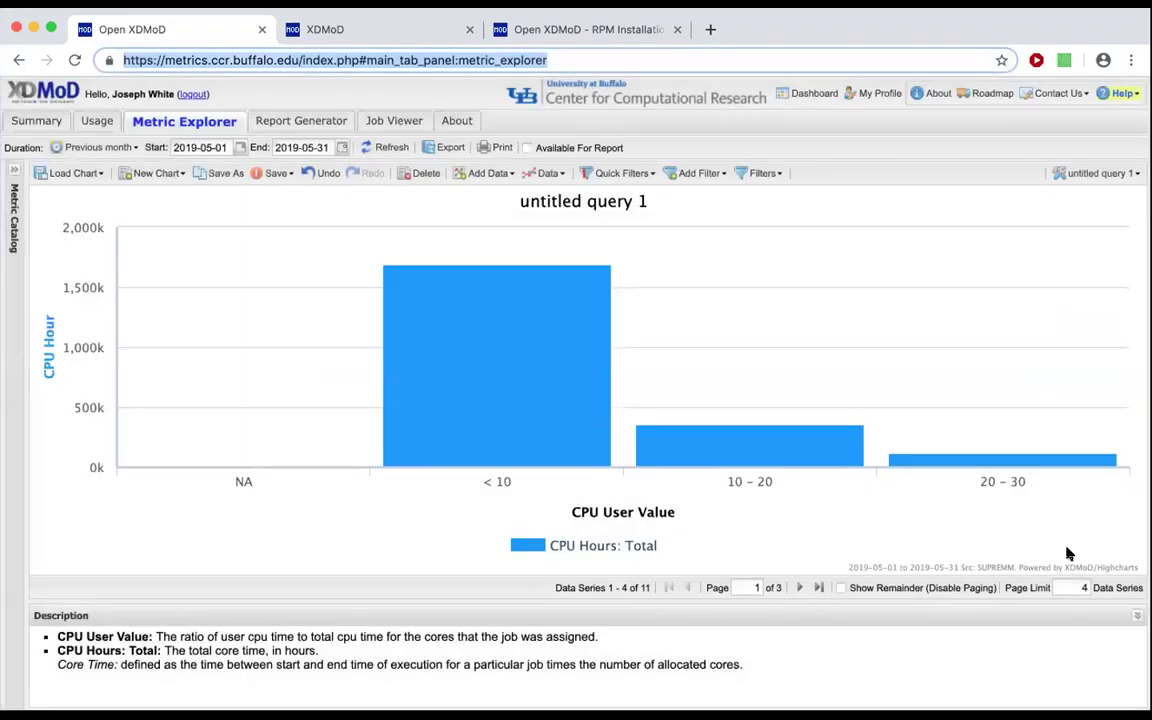
key(BackSpace)
text(12)
key(Return)
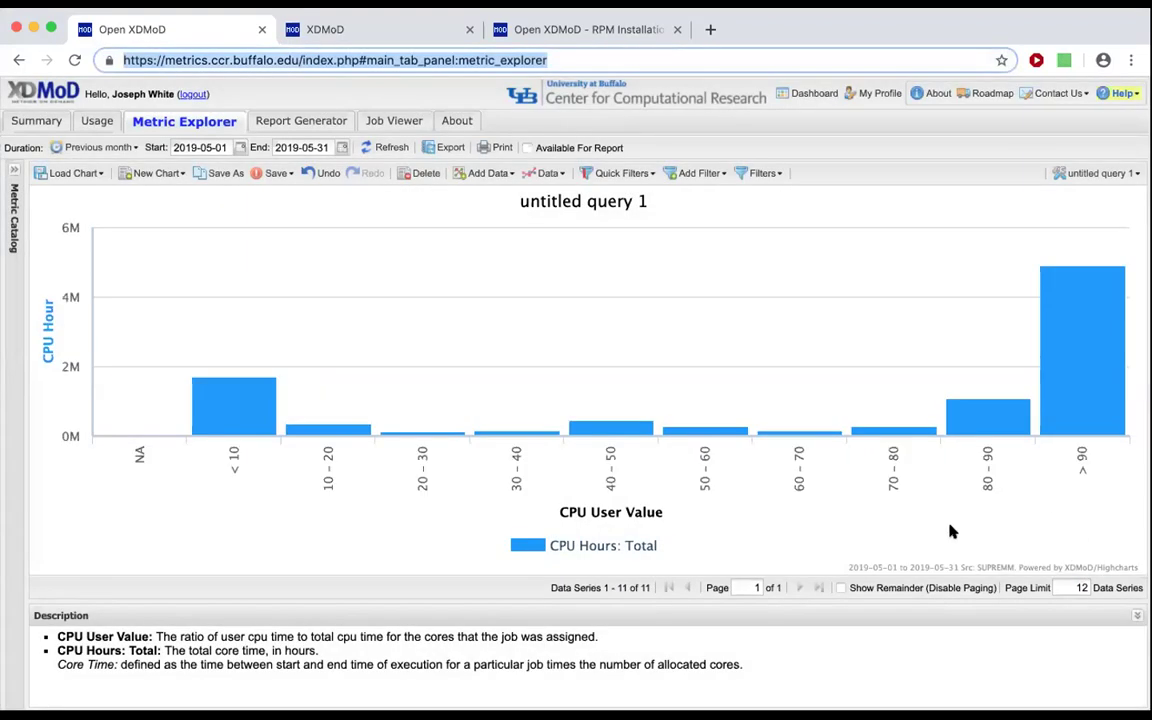
Step: Title the chart "CPU uage by Core Hours"
click(596, 203)
text(C)
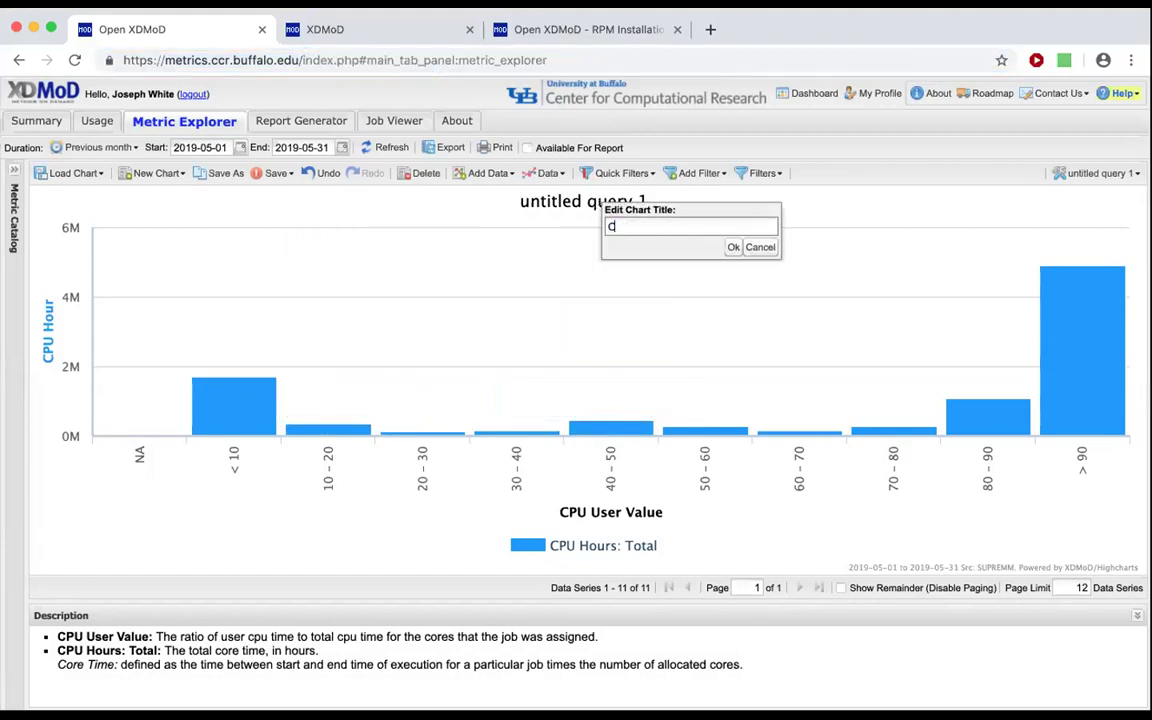
text(PU uage by Core Hours)
key(Return)
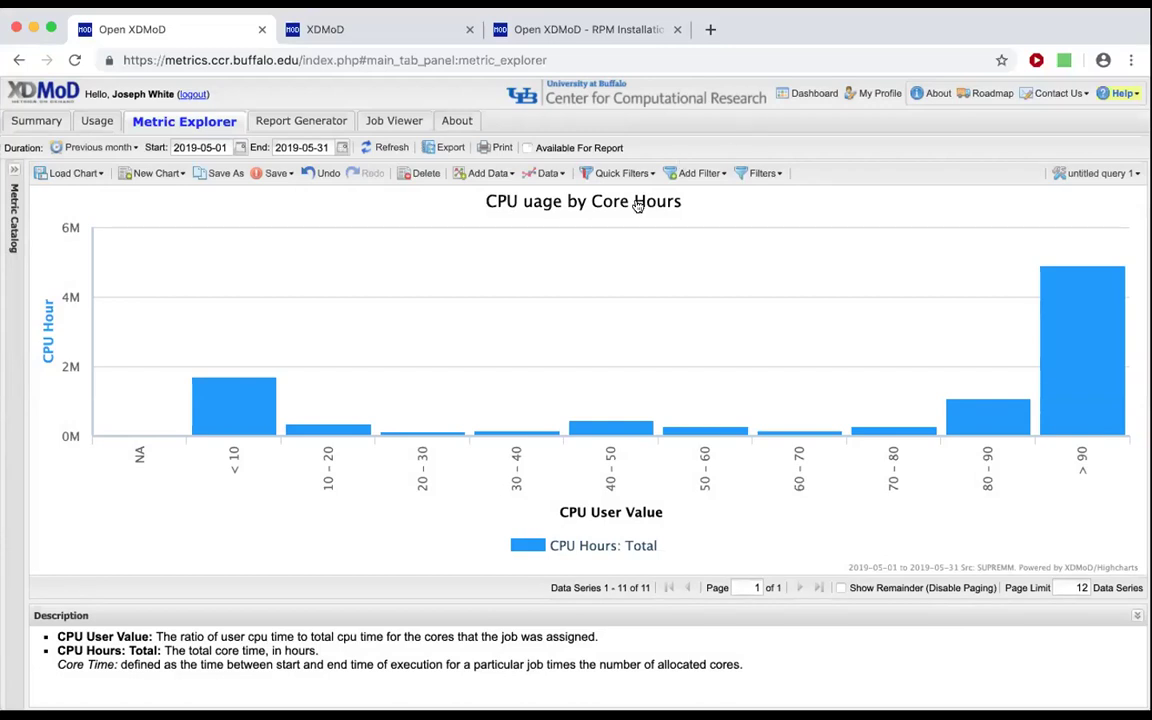
click(46, 346)
drag(53, 369, 154, 378)
click(178, 389)
click(592, 551)
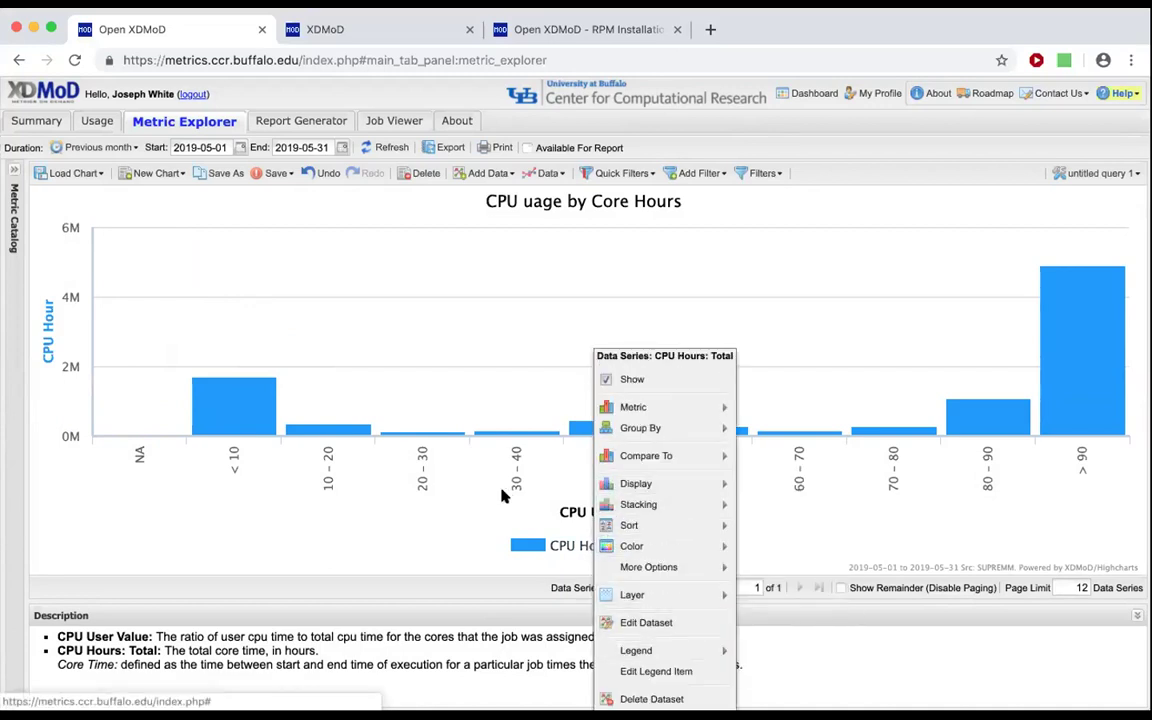
click(431, 521)
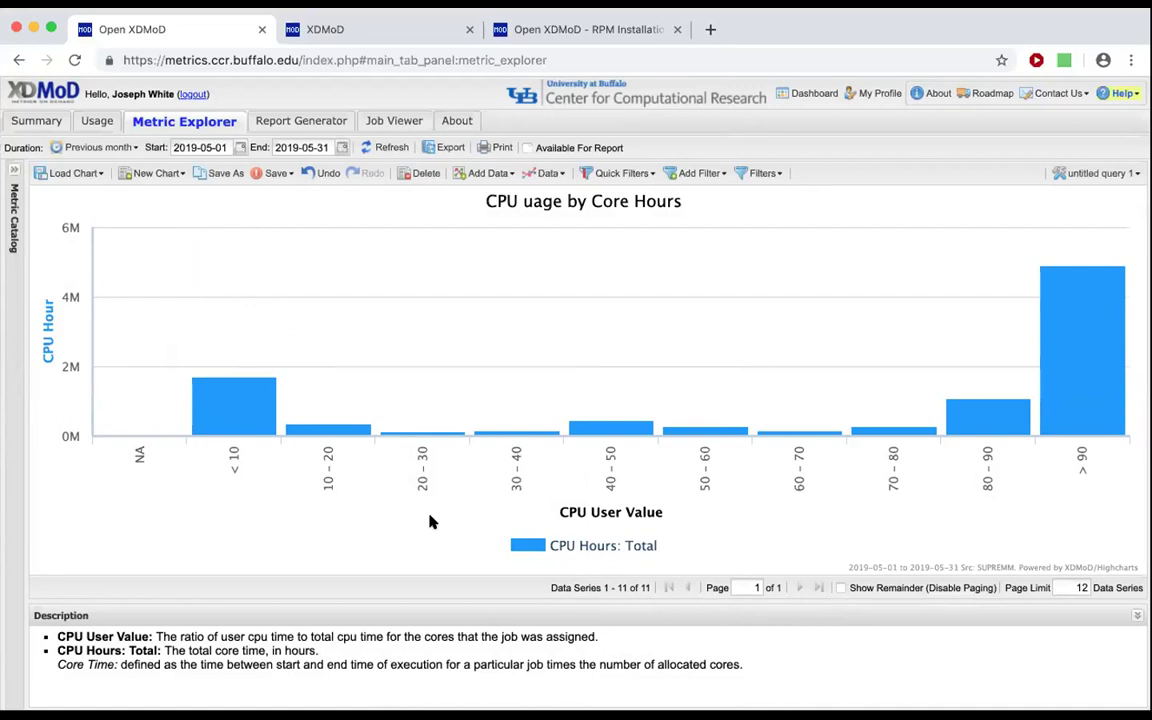
mouse_move(620, 344)
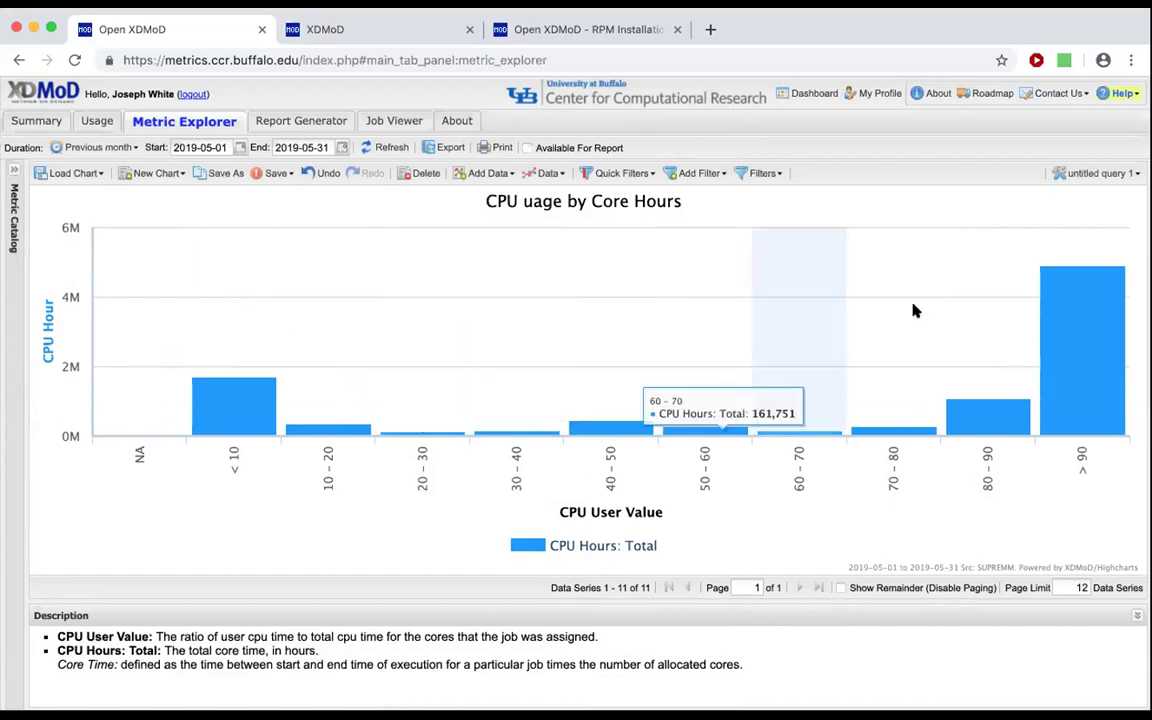
mouse_move(171, 309)
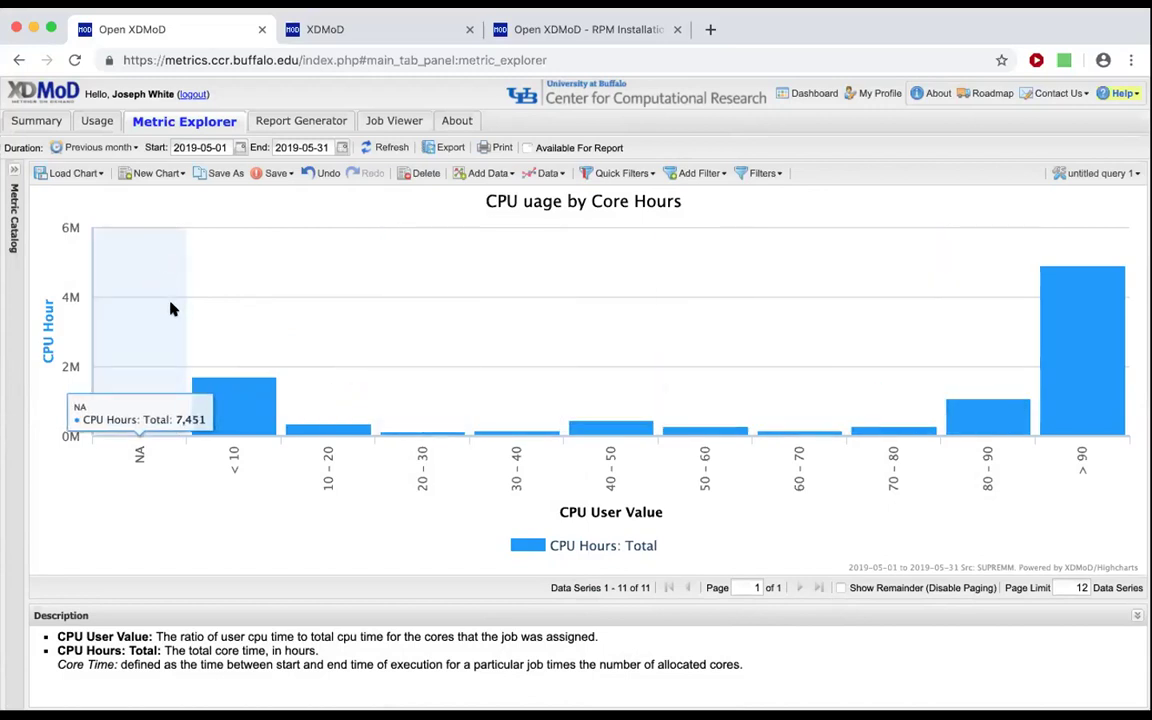
Step: Correct the spelling in the chart title so it reads "CPU usage by Core Hours"
click(549, 204)
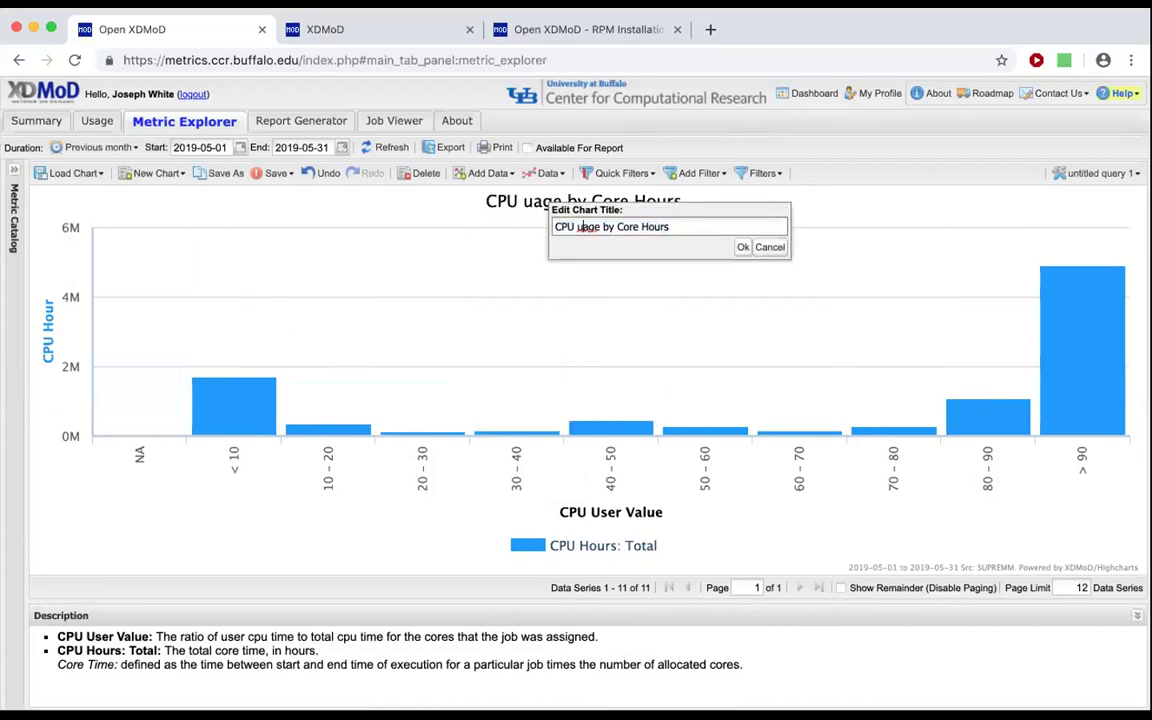
click(581, 227)
text(s)
click(741, 247)
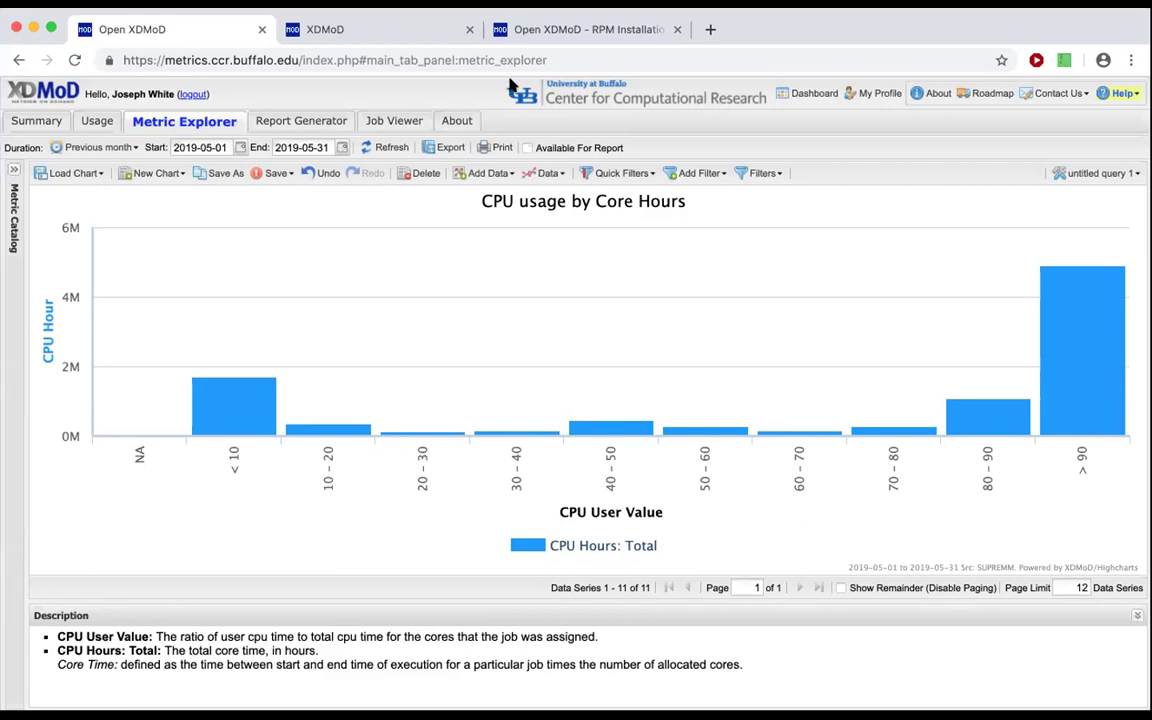
Step: Add a Resource filter to the chart that includes only ub hpc
mouse_move(1077, 340)
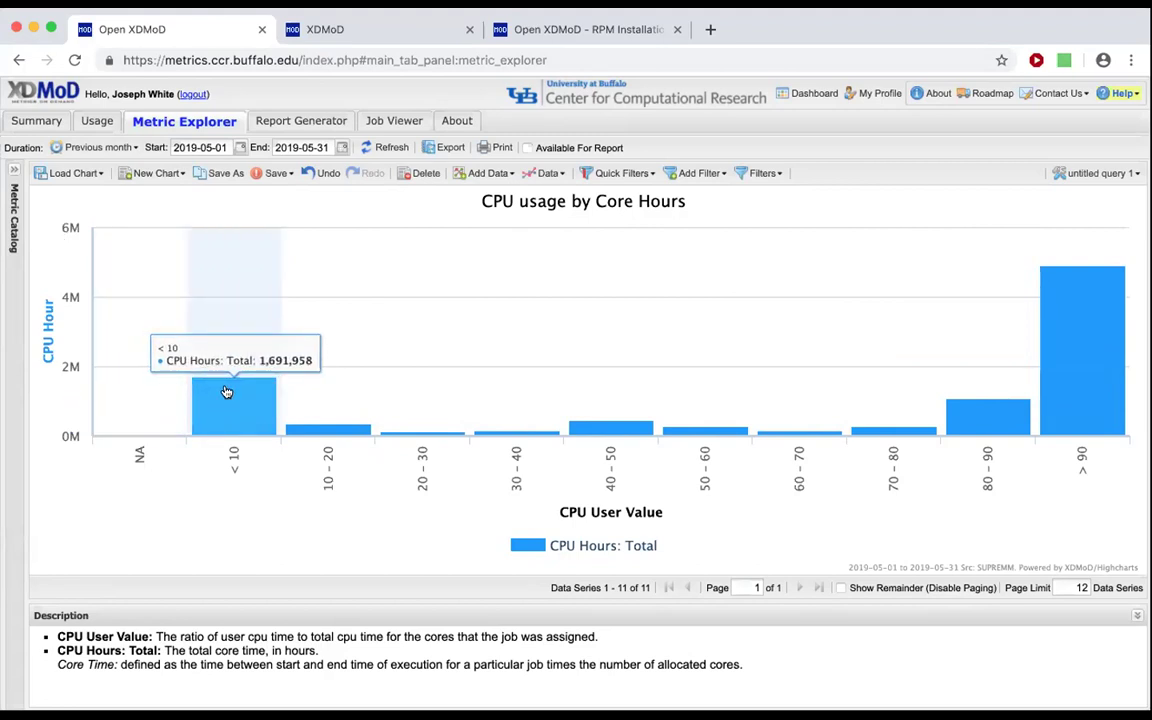
click(699, 173)
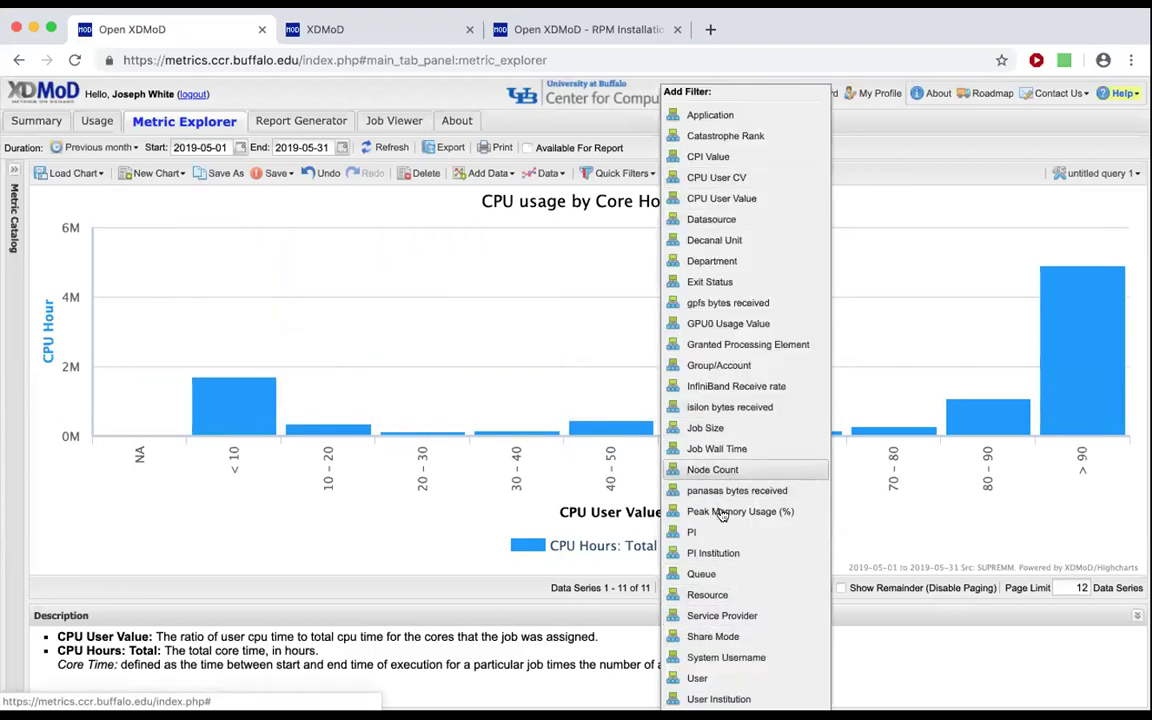
click(756, 594)
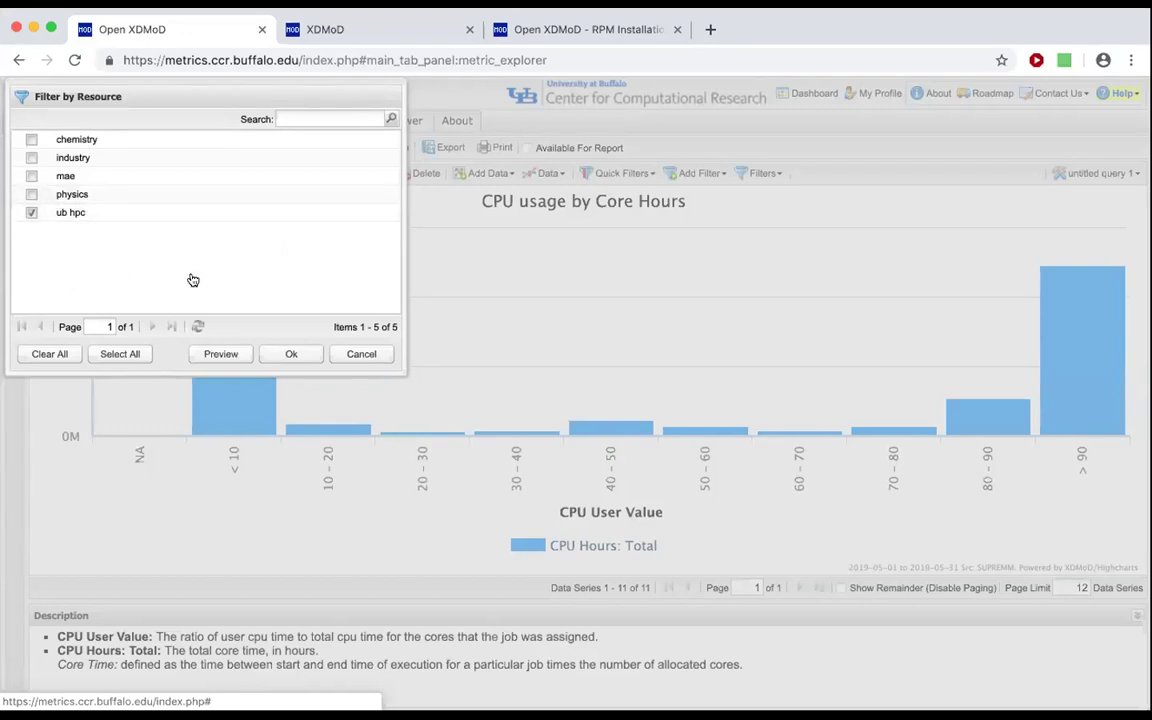
click(290, 354)
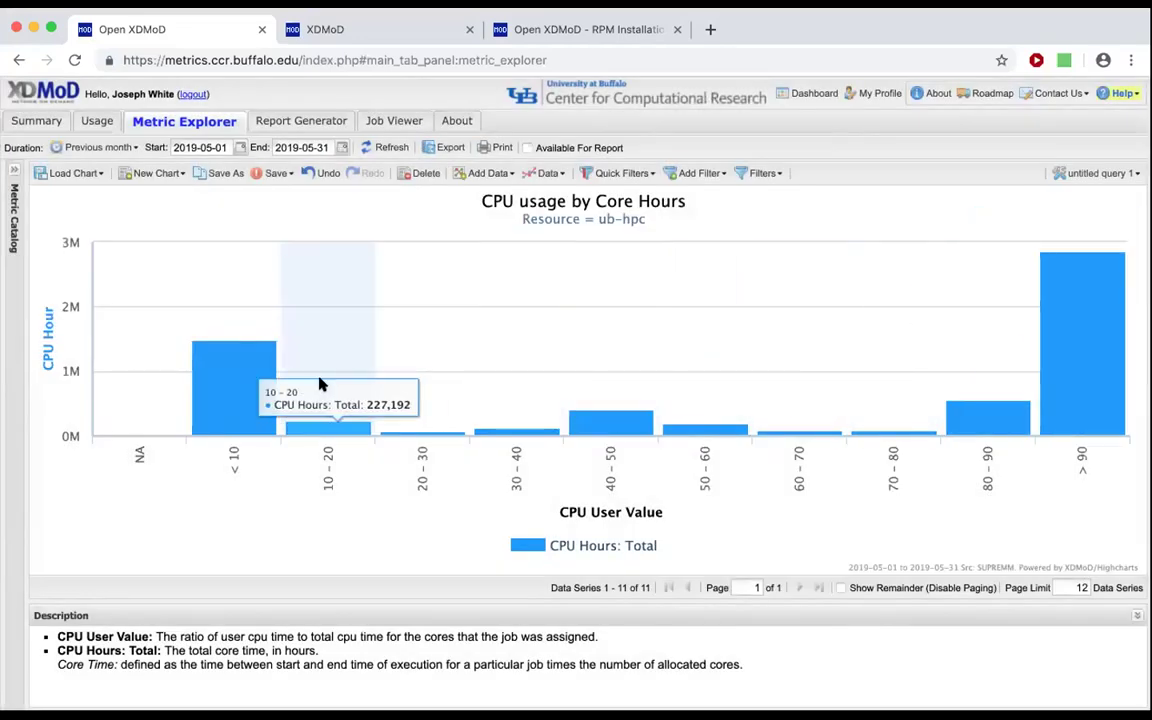
Step: Add a Queue filter to the chart, searching for "large" and including only the largemem queue
click(697, 173)
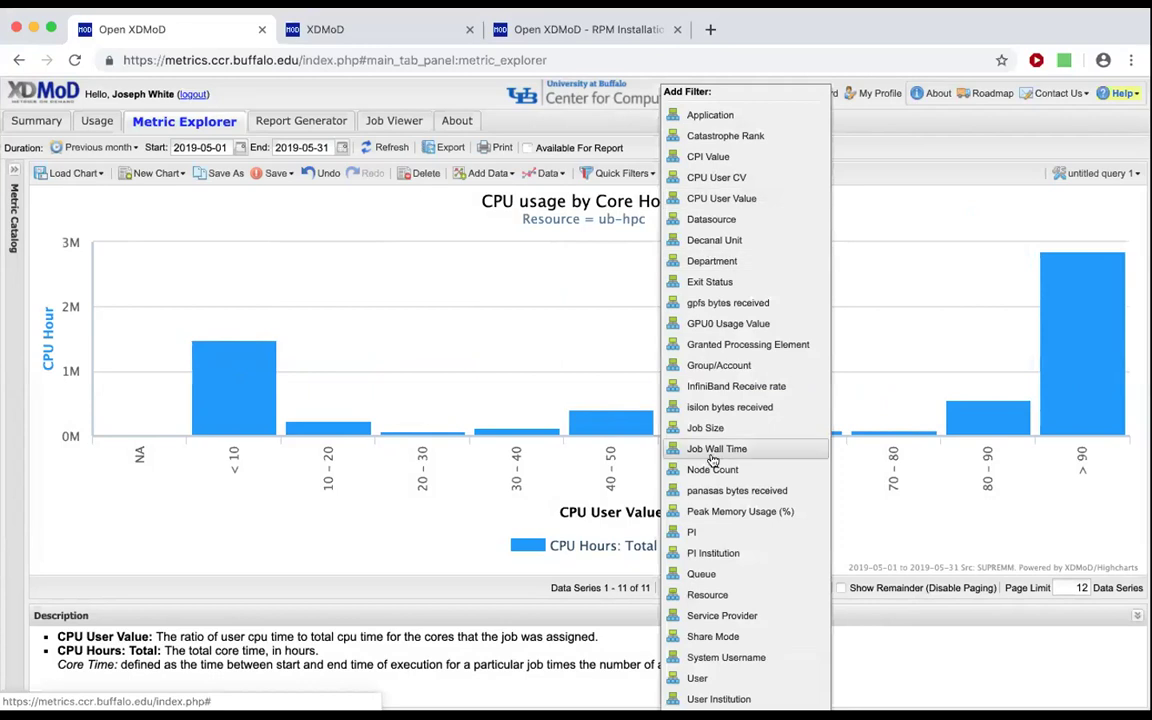
click(710, 574)
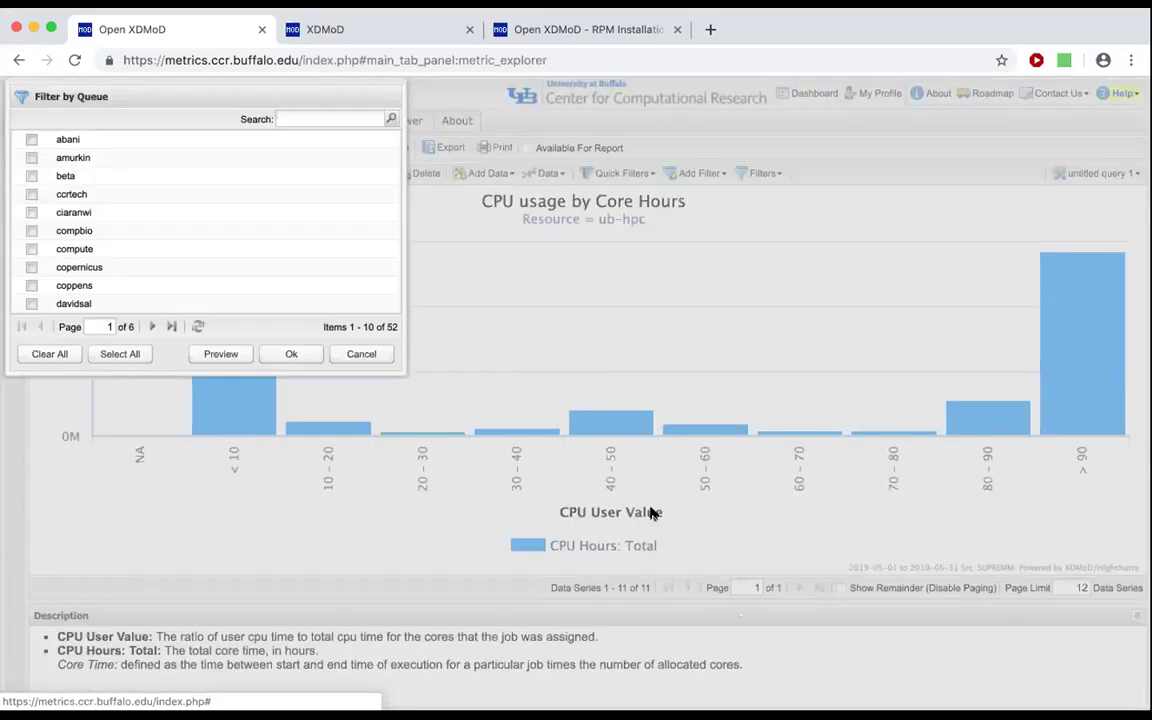
click(286, 115)
text(large)
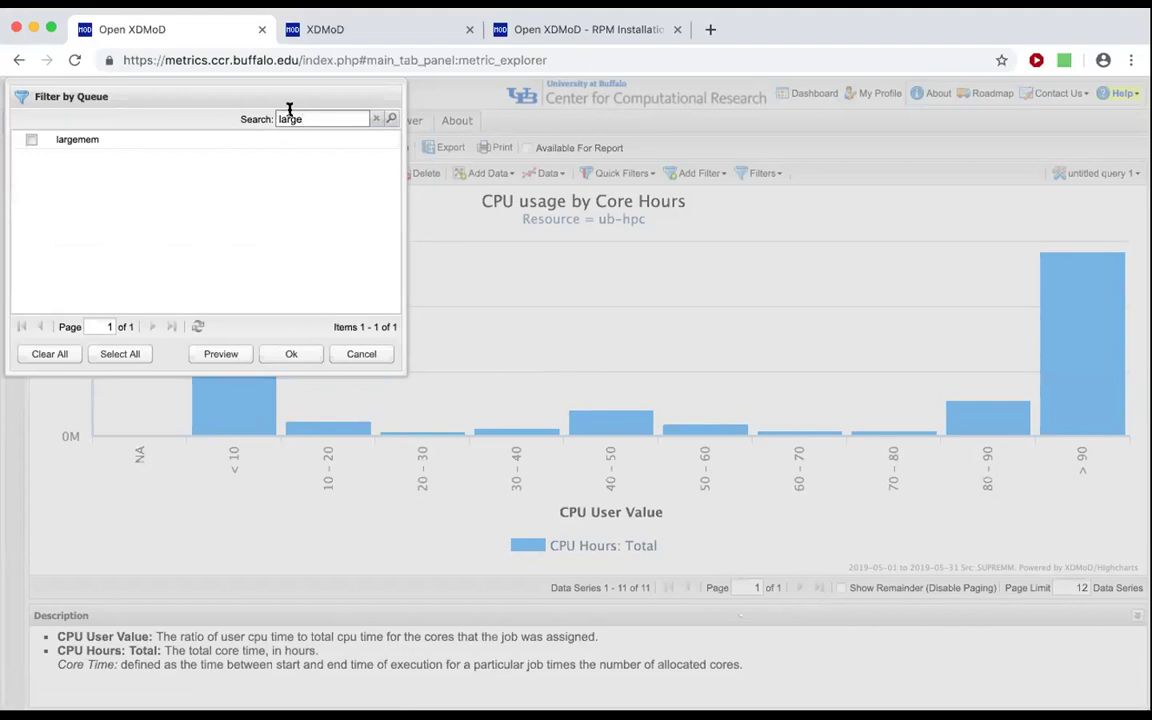
click(82, 141)
click(293, 354)
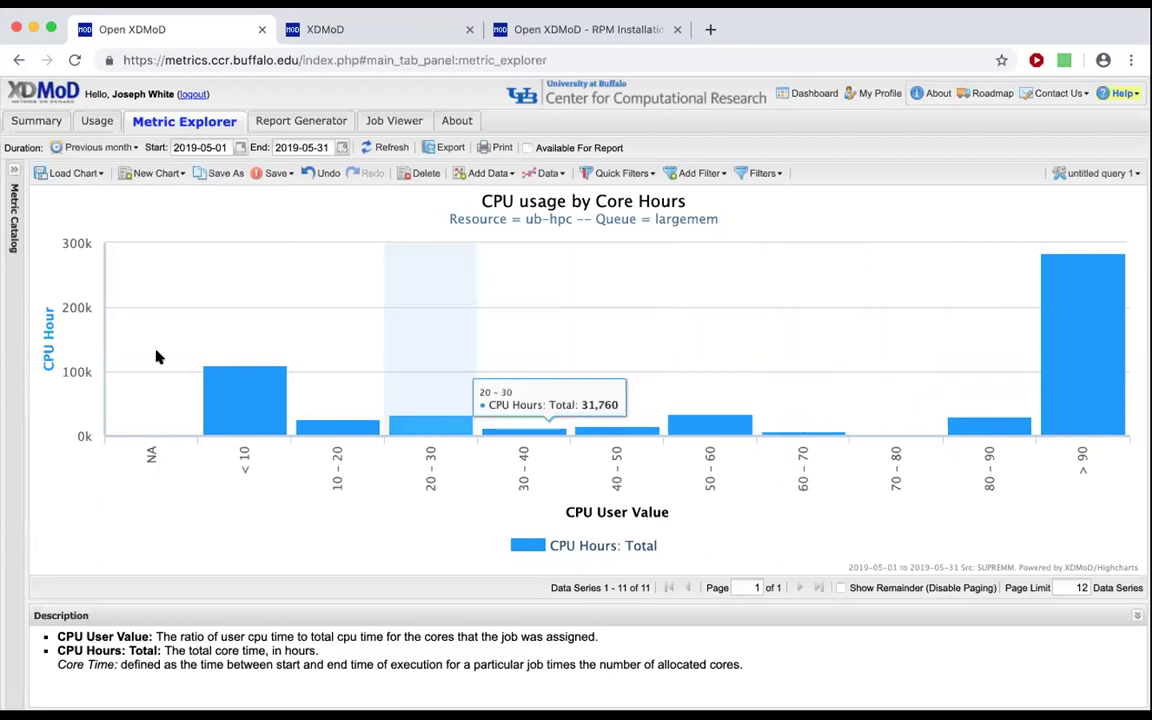
mouse_move(300, 371)
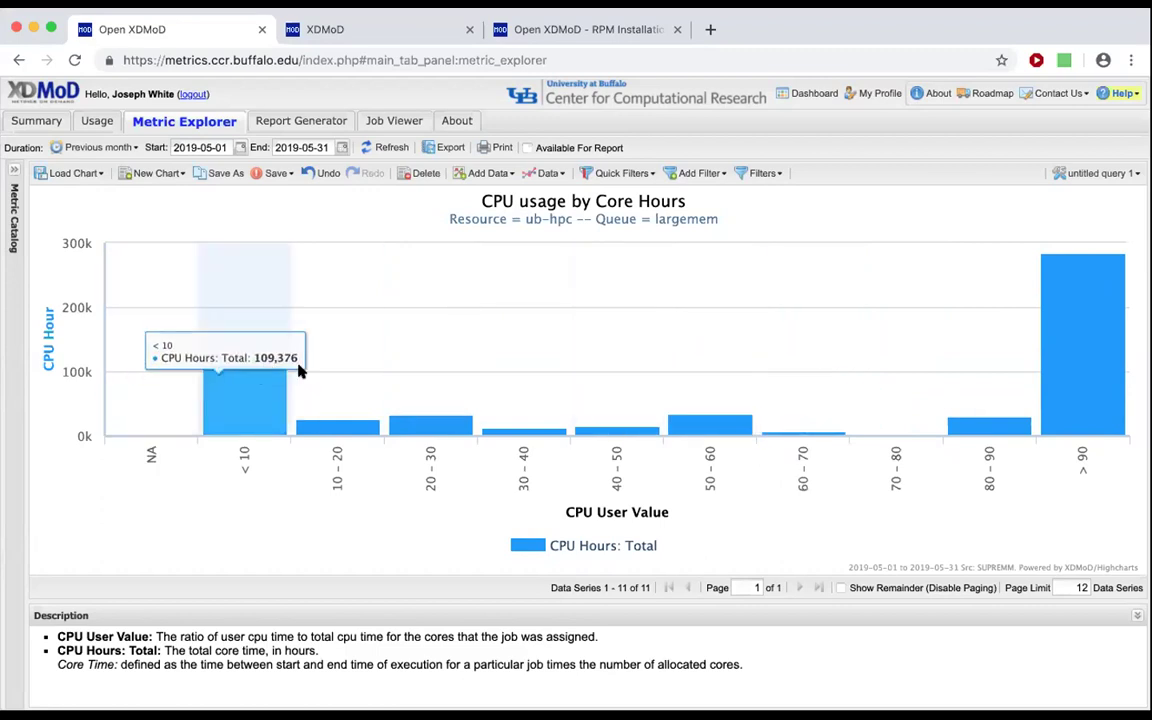
click(699, 173)
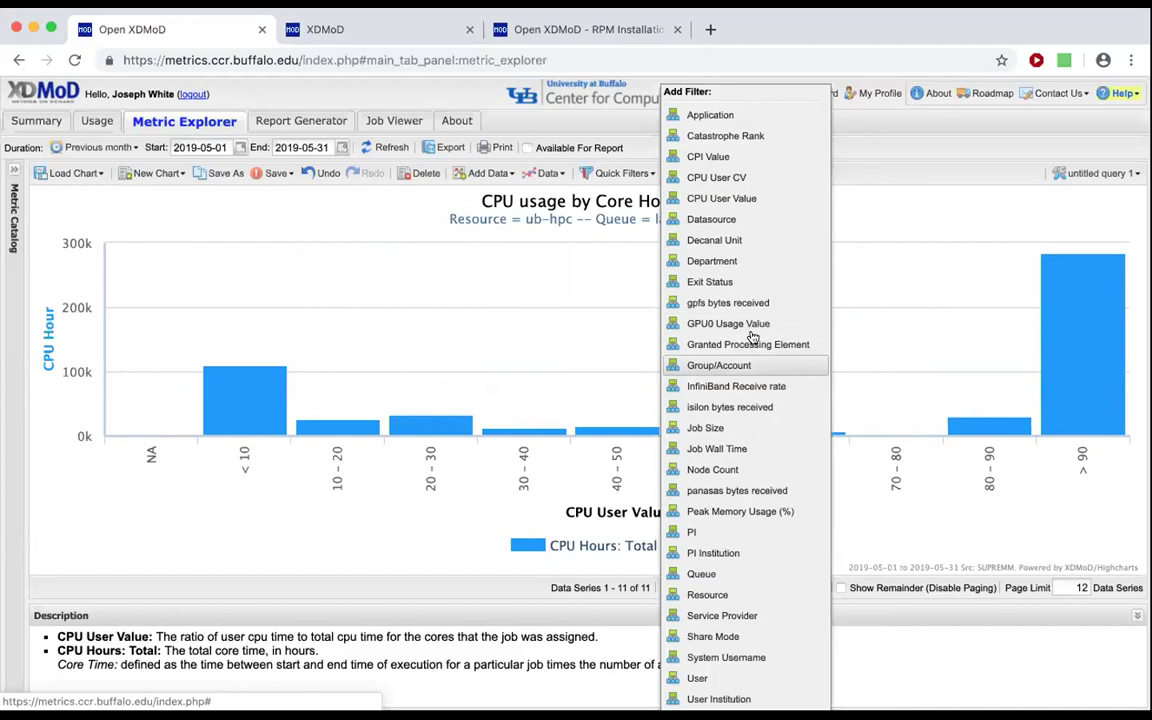
click(718, 430)
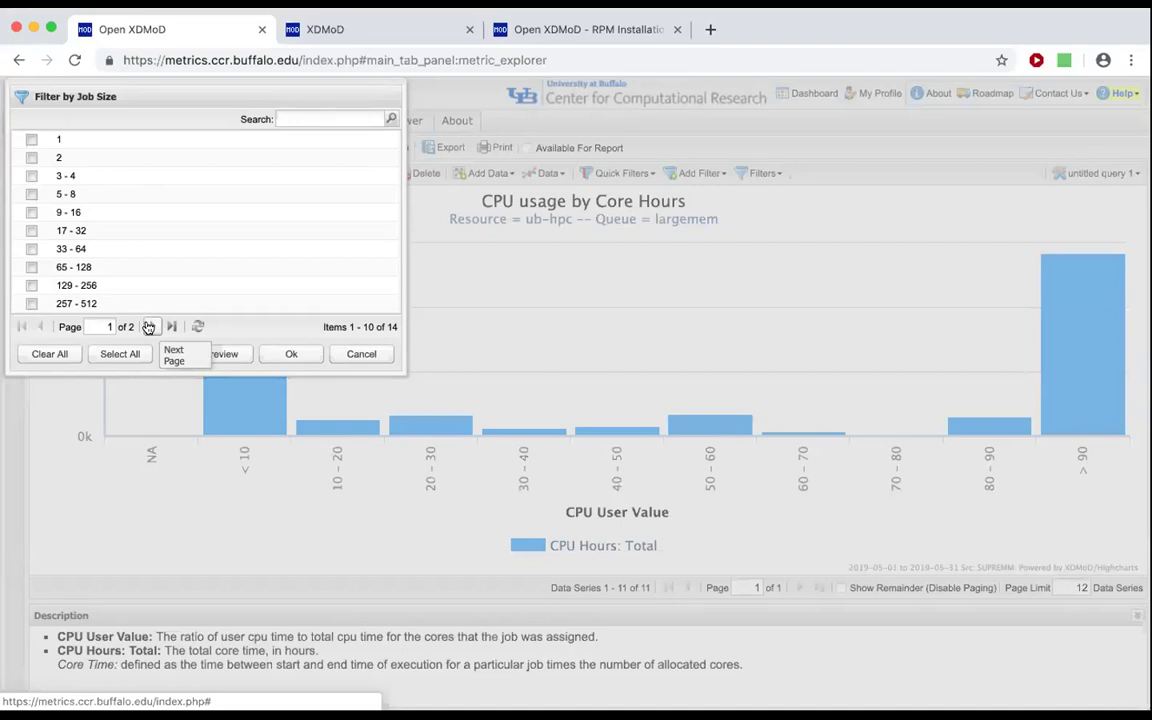
click(362, 354)
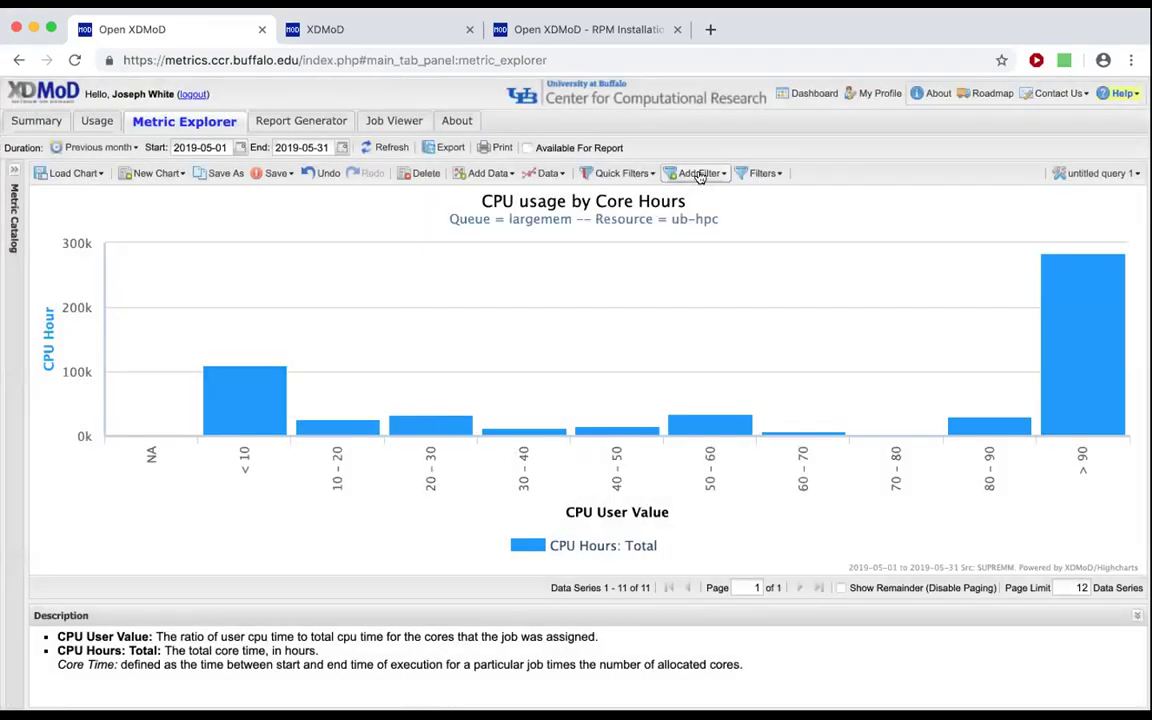
Step: Add a Job Wall Time filter to the chart that includes 1 - 5hr, 5 - 10hr, 10 - 18hr and 18+hr
click(700, 174)
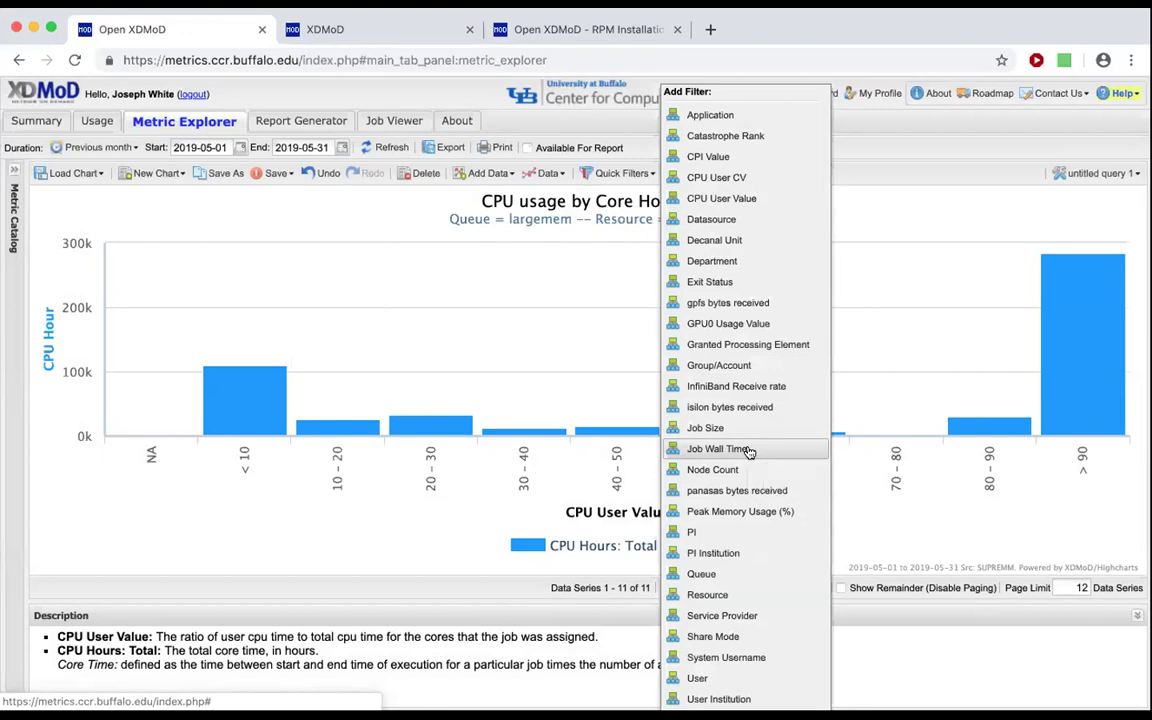
click(716, 449)
click(72, 214)
click(78, 232)
click(82, 249)
click(78, 267)
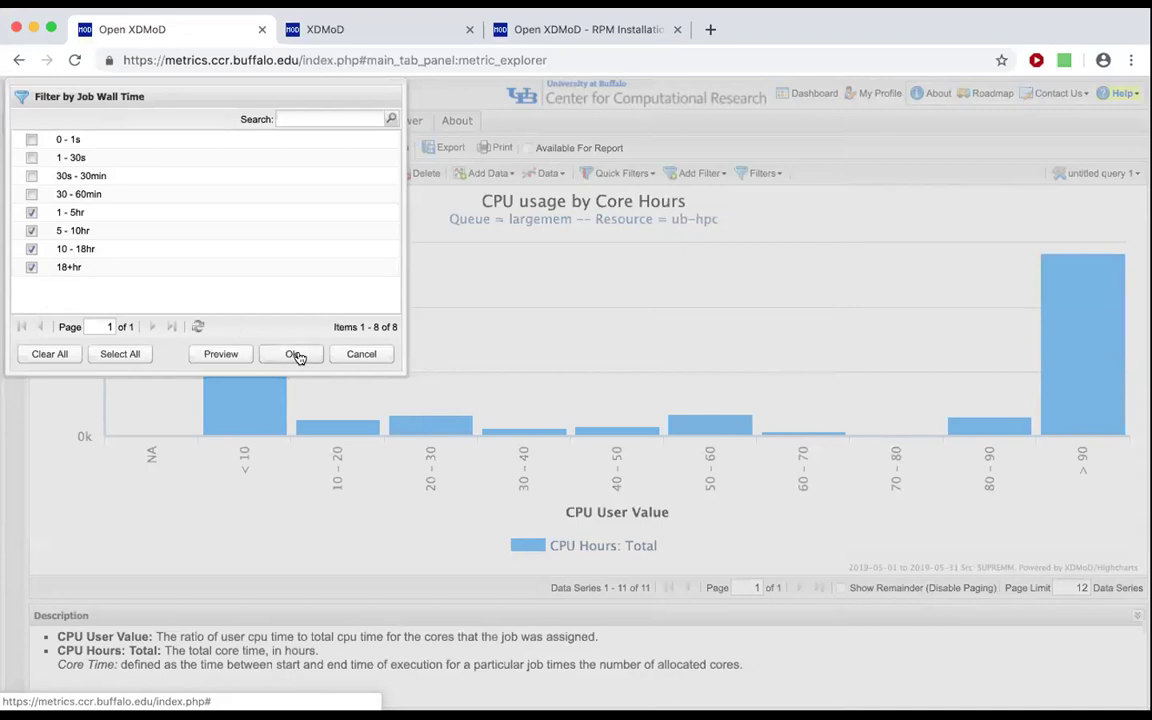
click(296, 355)
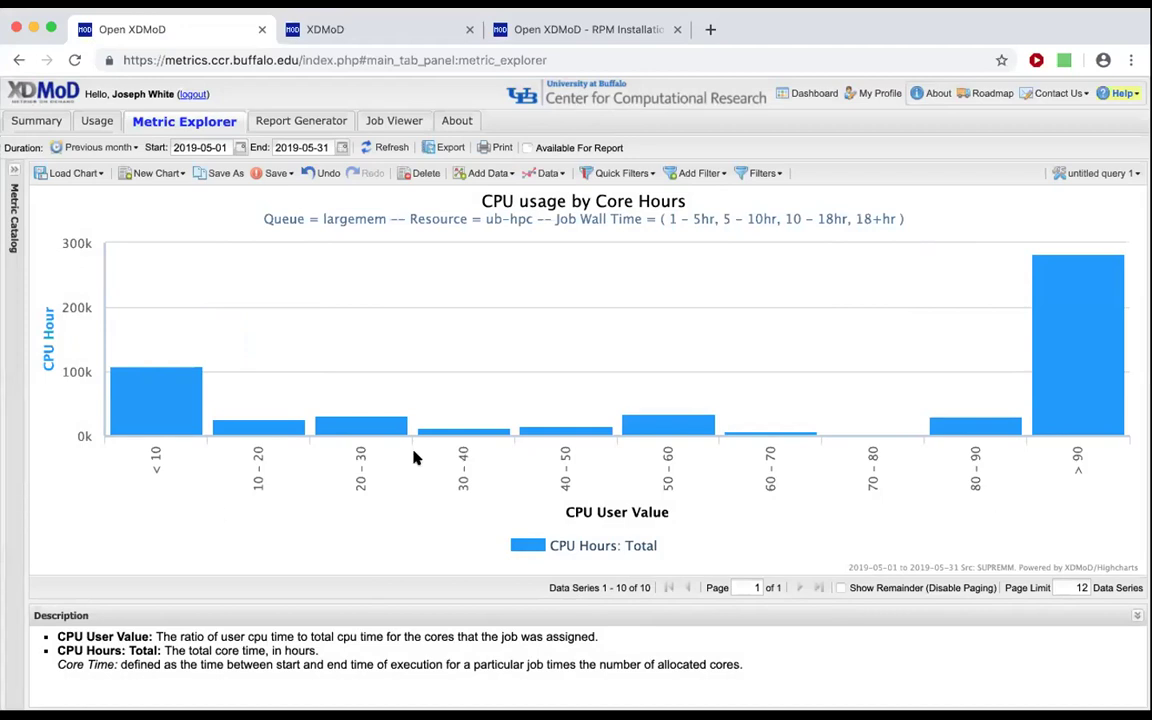
Step: Undo and redo the addition of the Job Wall Time filter
click(330, 174)
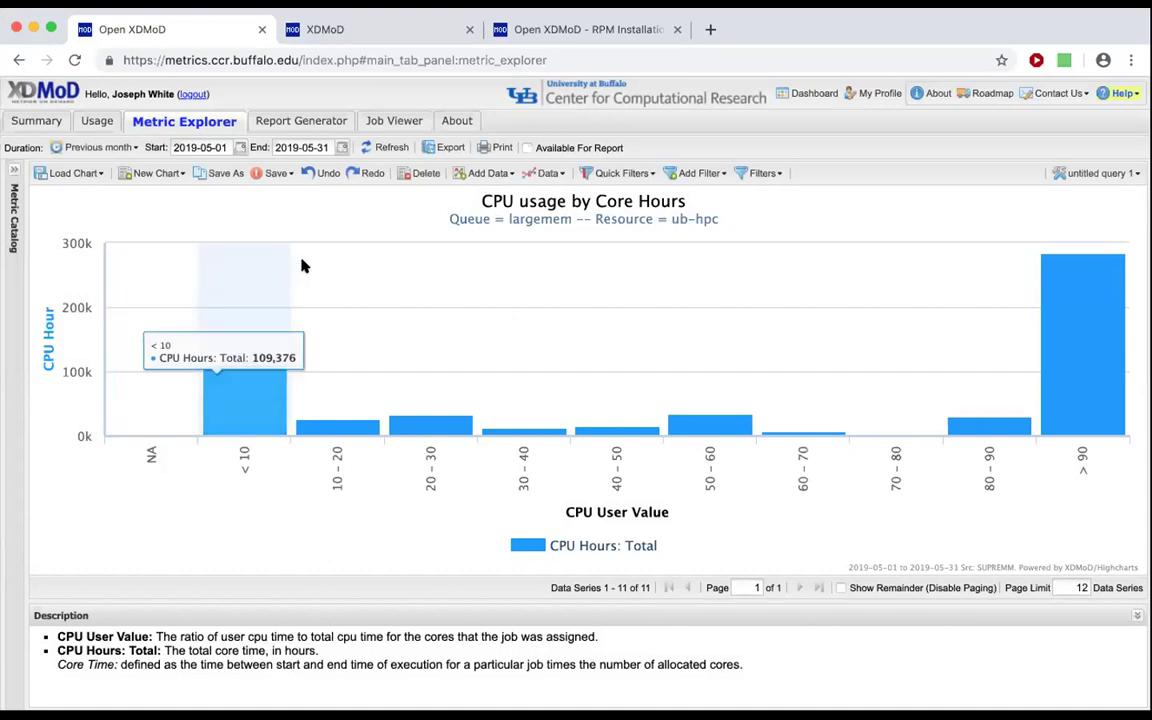
click(360, 174)
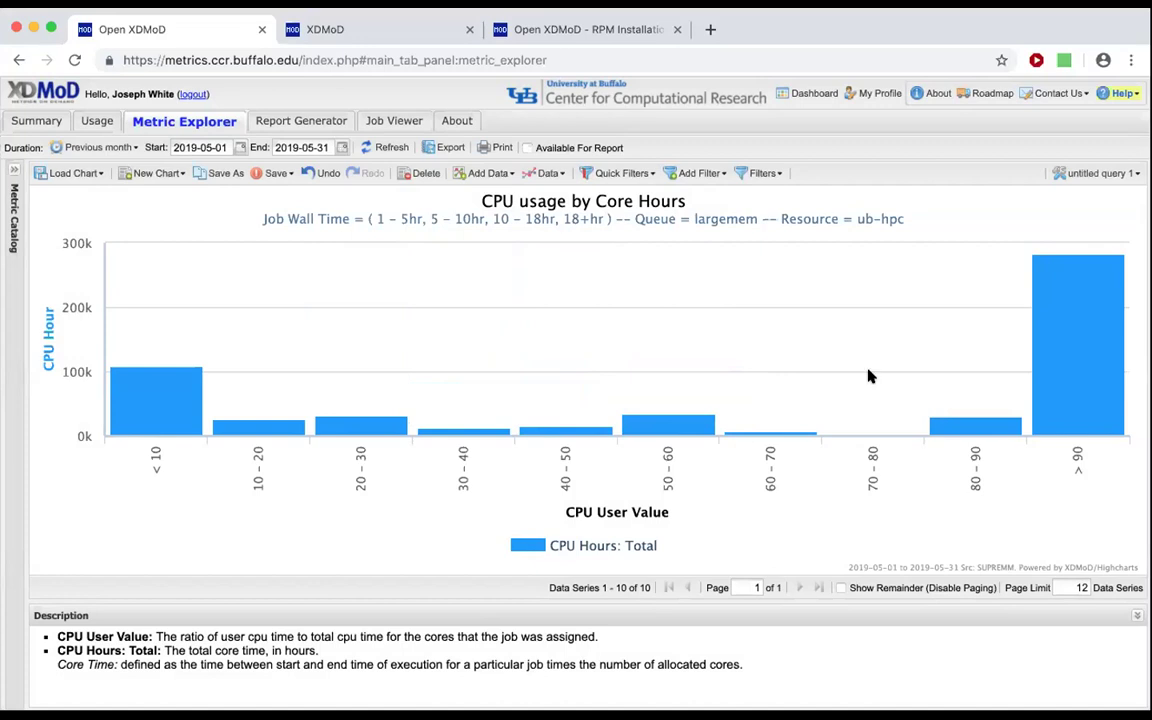
Step: Show the raw data behind the chart's < 10 bar and open job 11372147 to view its accounting data
click(152, 399)
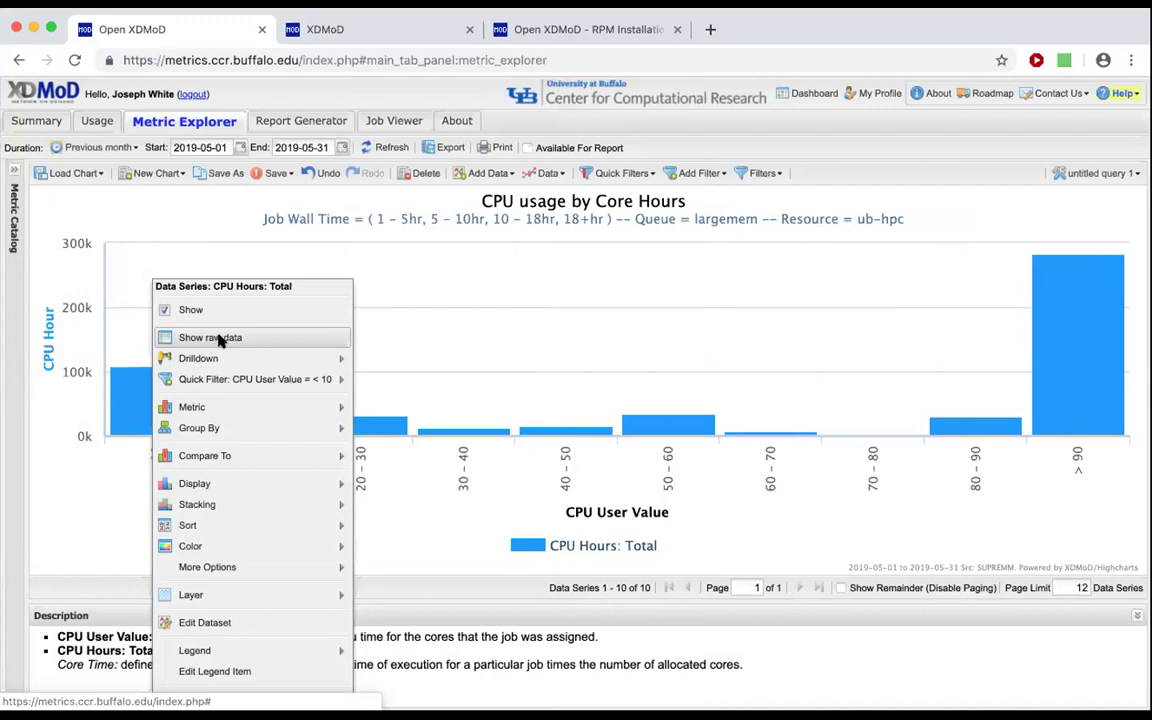
click(218, 339)
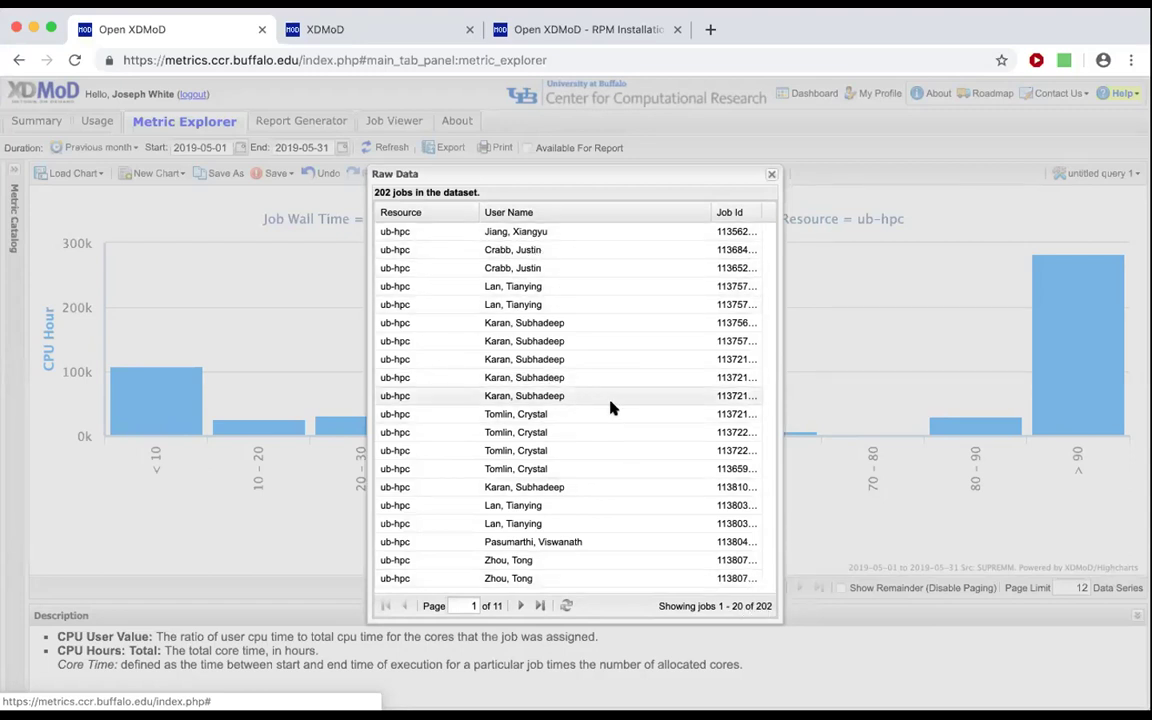
click(545, 397)
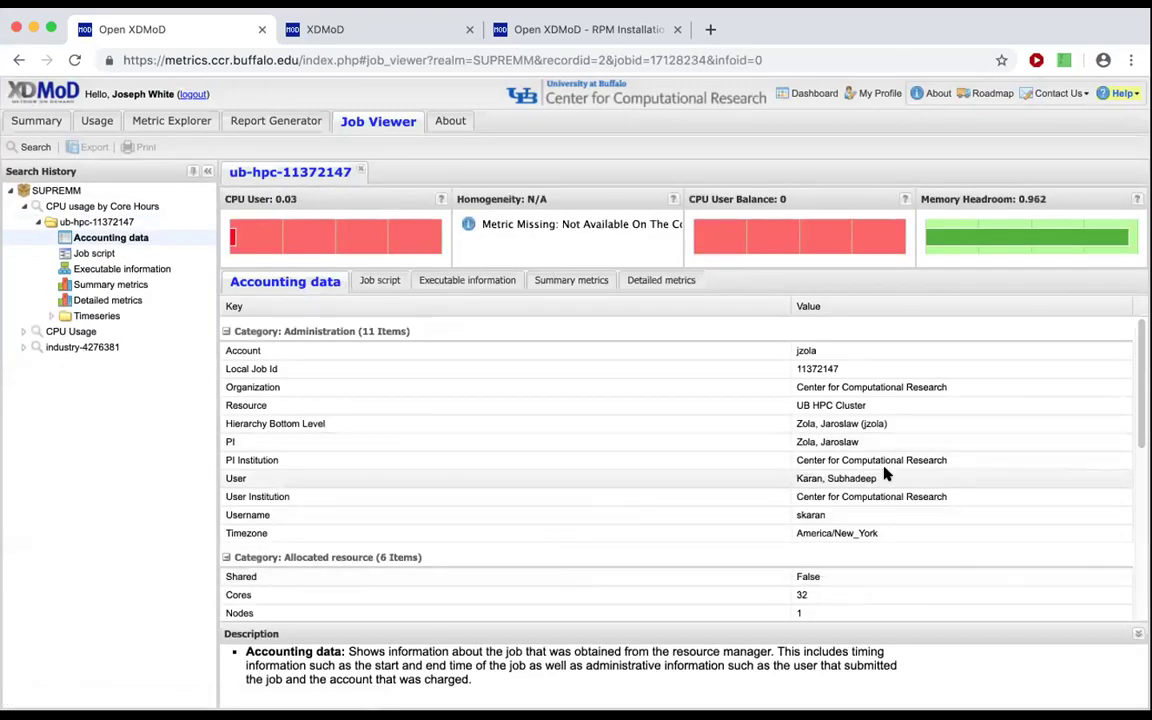
scroll(920, 474, down, 1)
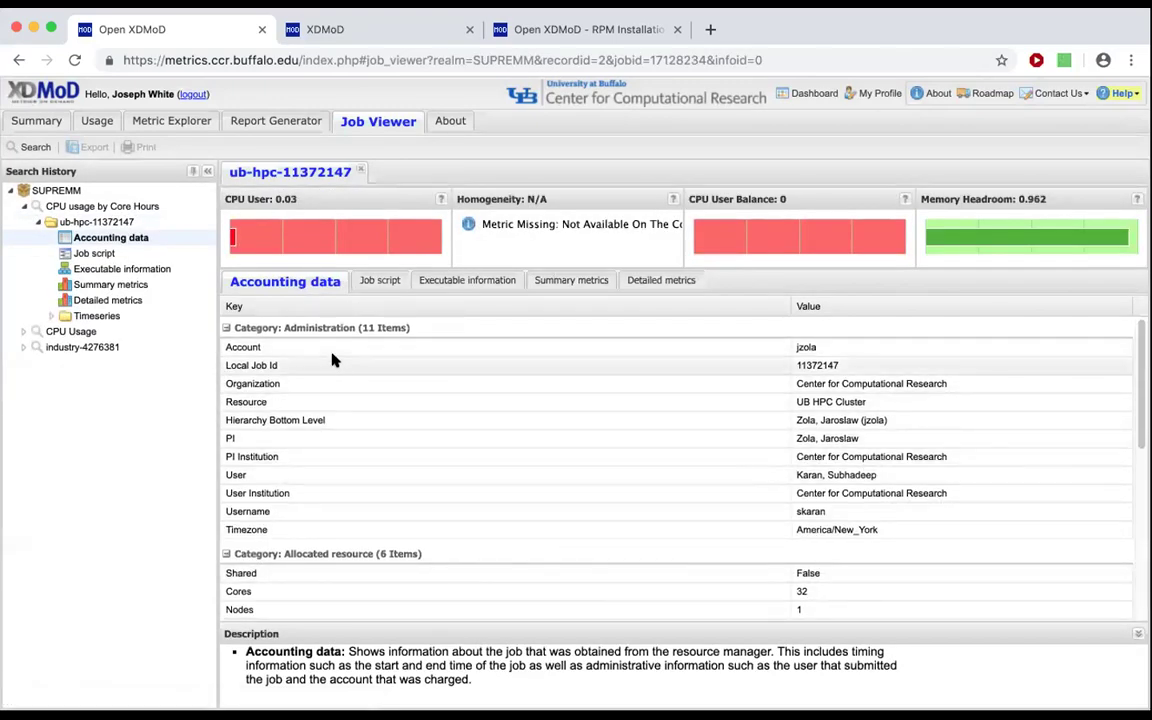
mouse_move(334, 364)
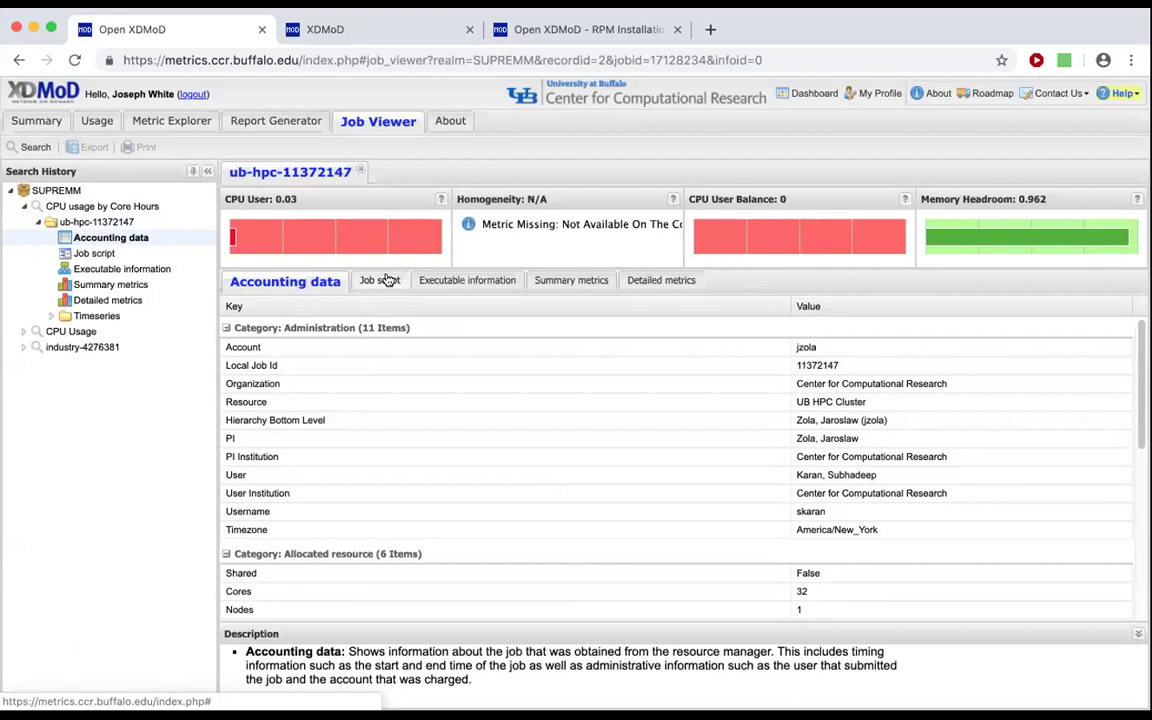
Step: Review the job's executable information and summary metrics, plus the requested resource and timing details in its accounting data
click(484, 283)
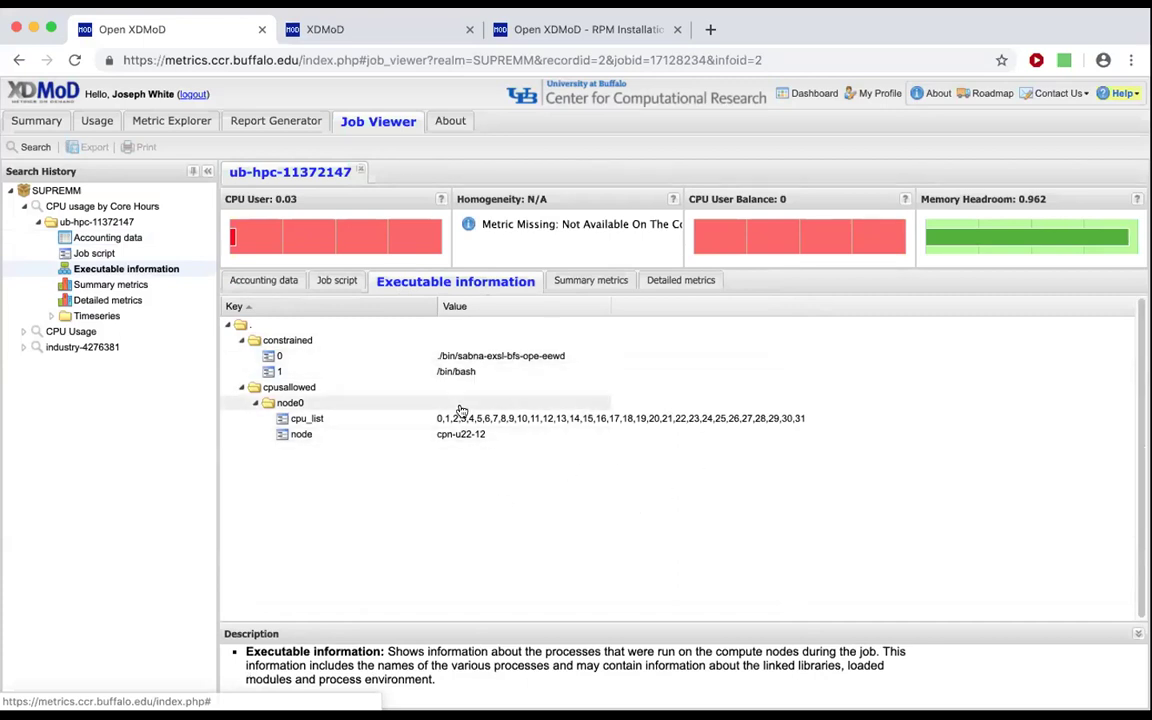
click(605, 280)
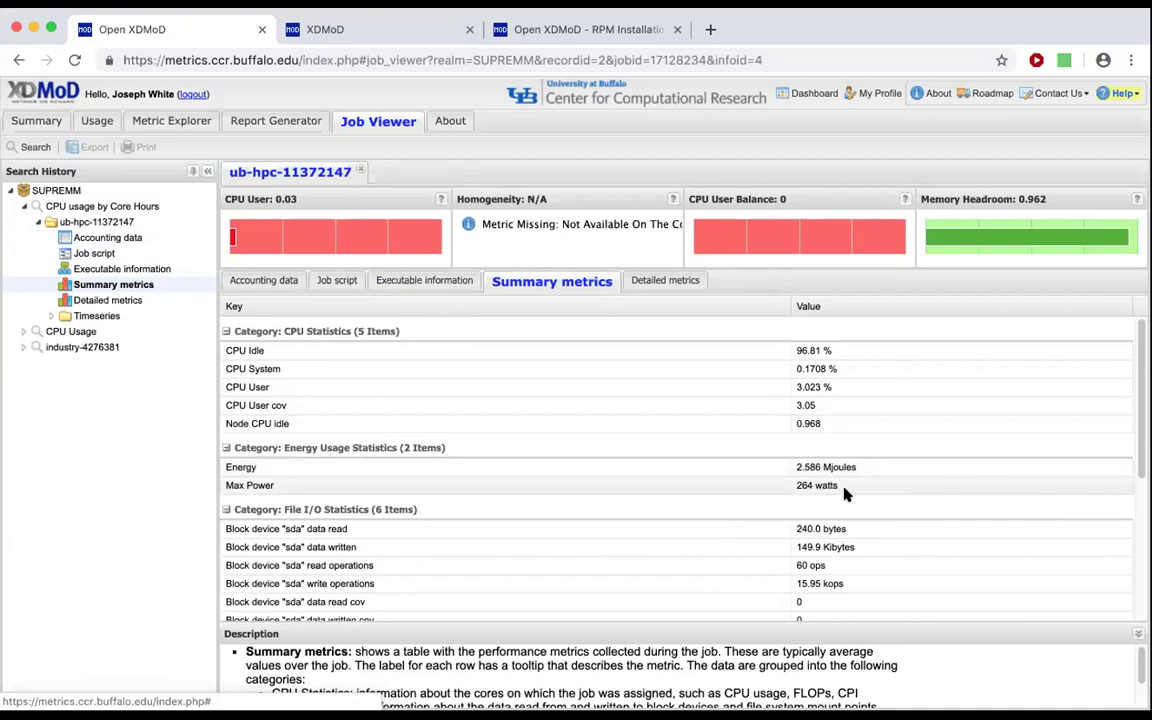
scroll(899, 499, down, 1)
scroll(640, 490, down, 5)
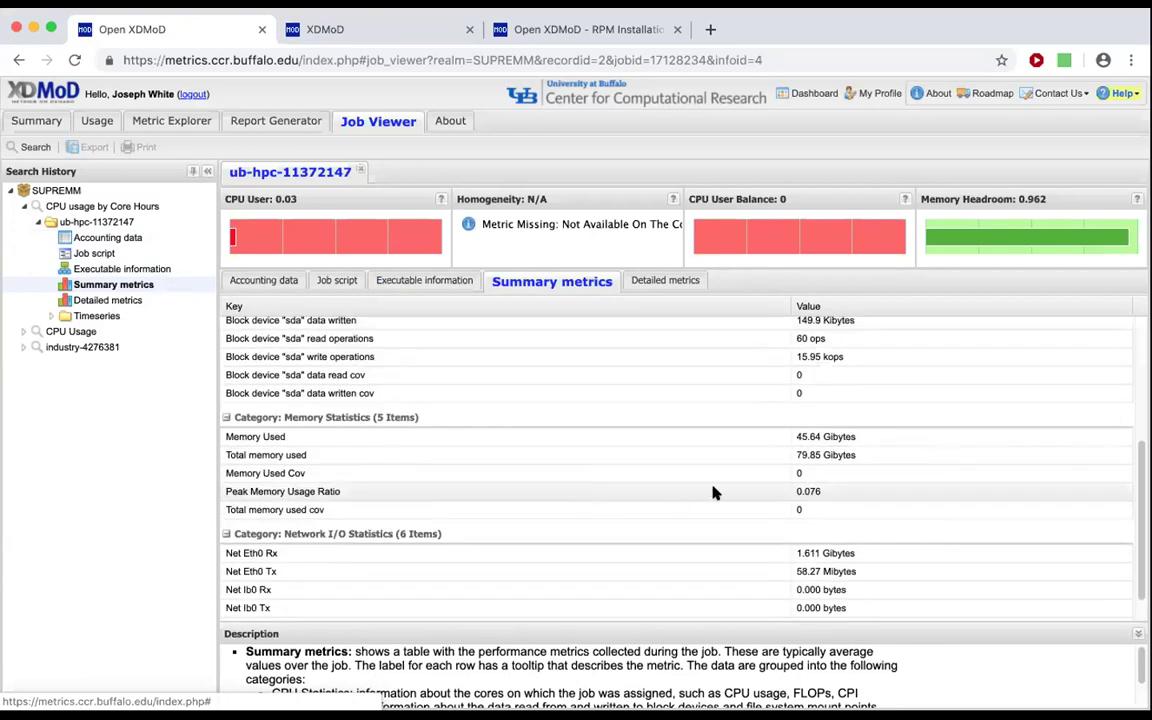
scroll(620, 515, down, 1)
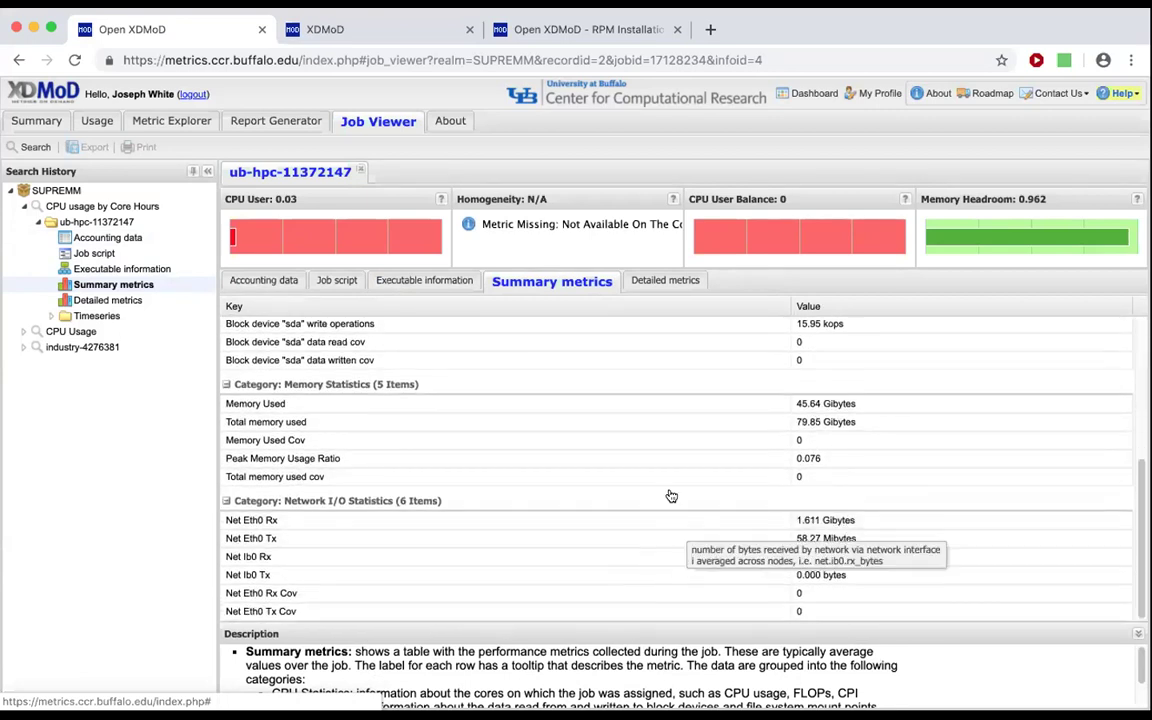
click(284, 281)
scroll(560, 450, down, 5)
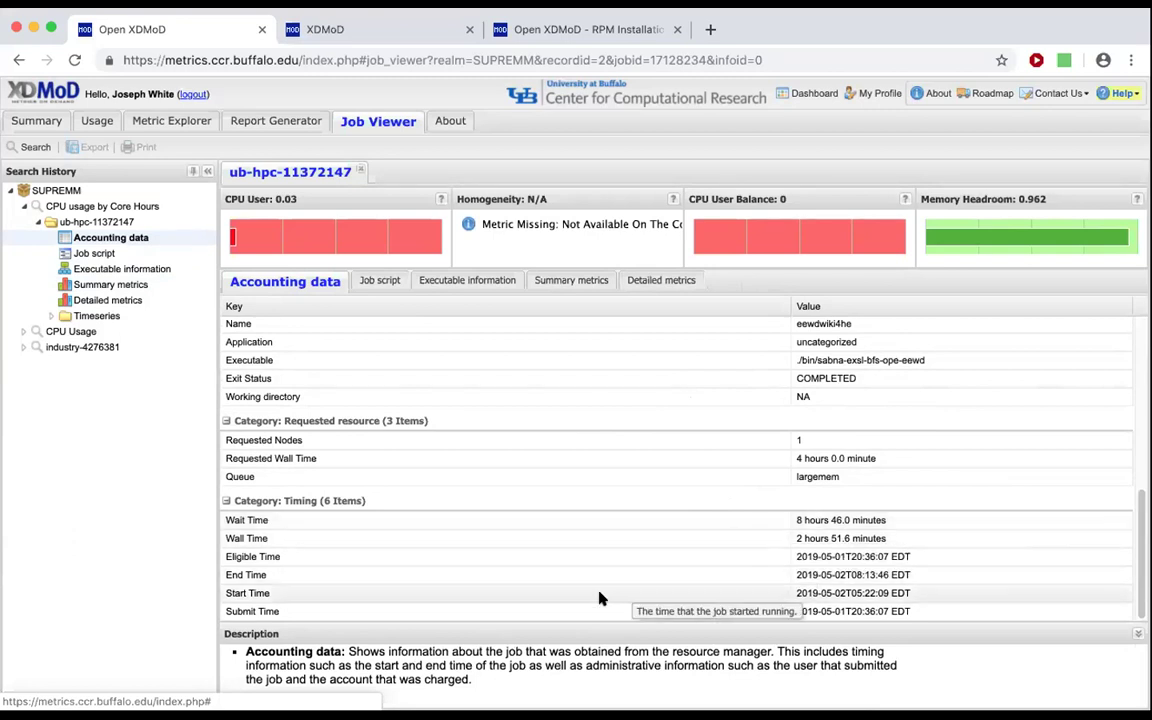
Step: Display the job's CPU User timeseries and drill down to the individual CPUs of host cpn-u22-12
click(53, 316)
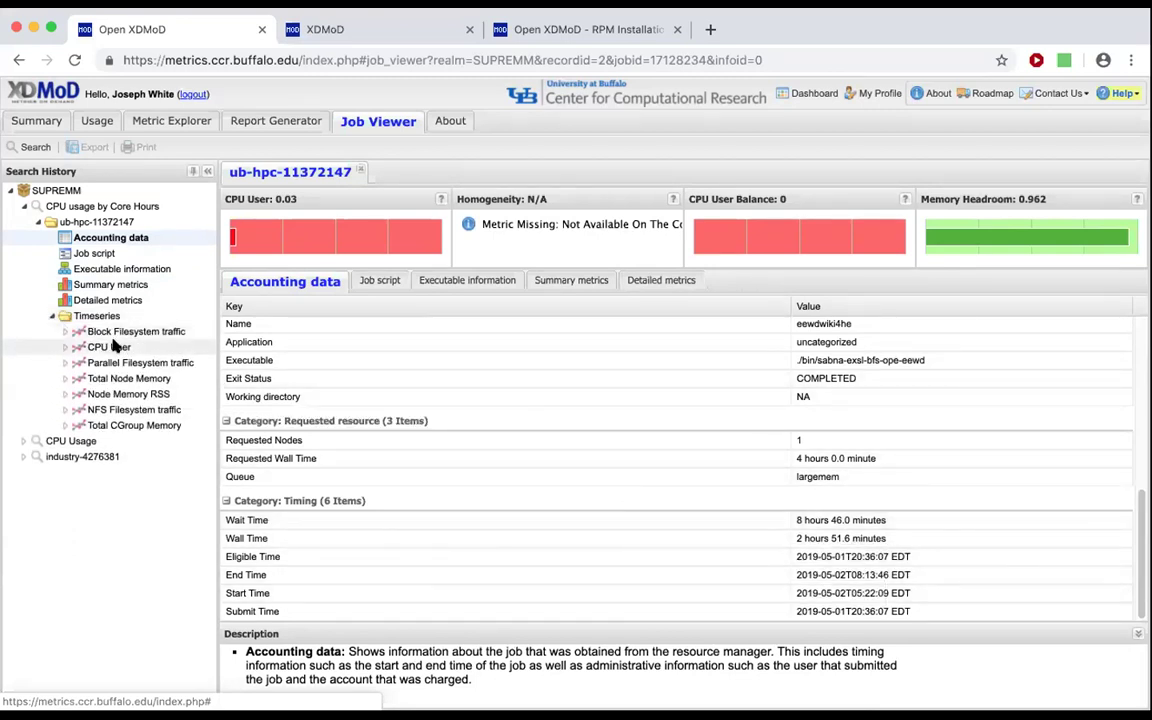
click(110, 347)
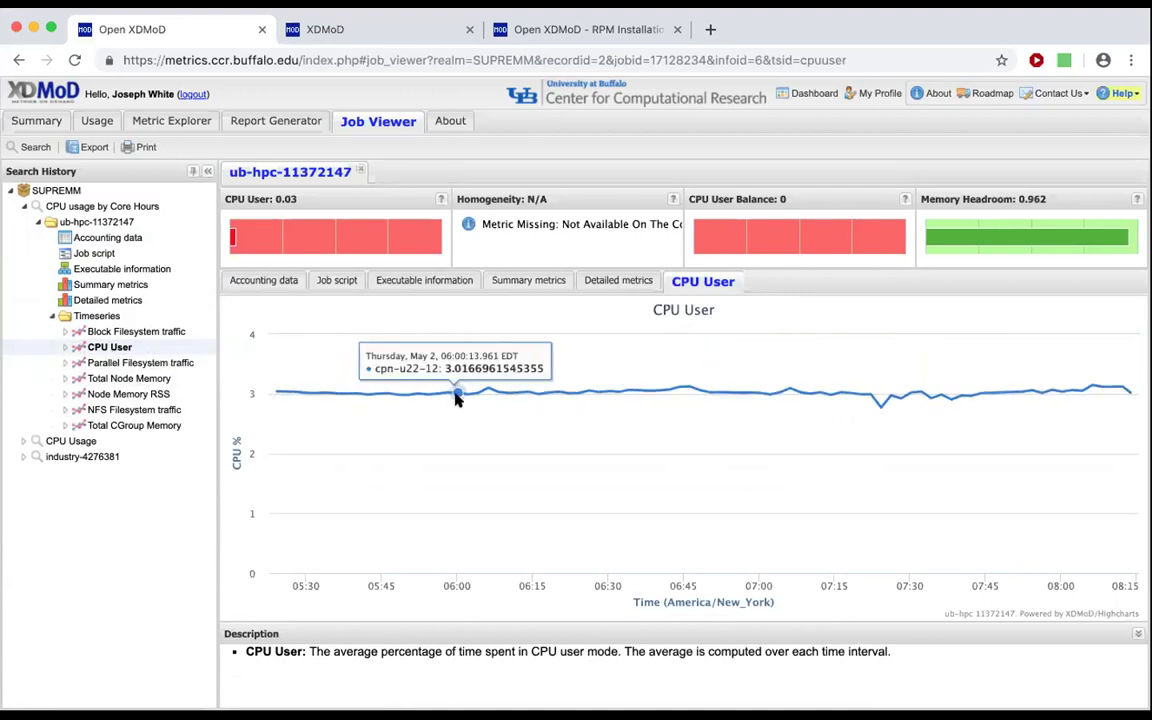
click(487, 391)
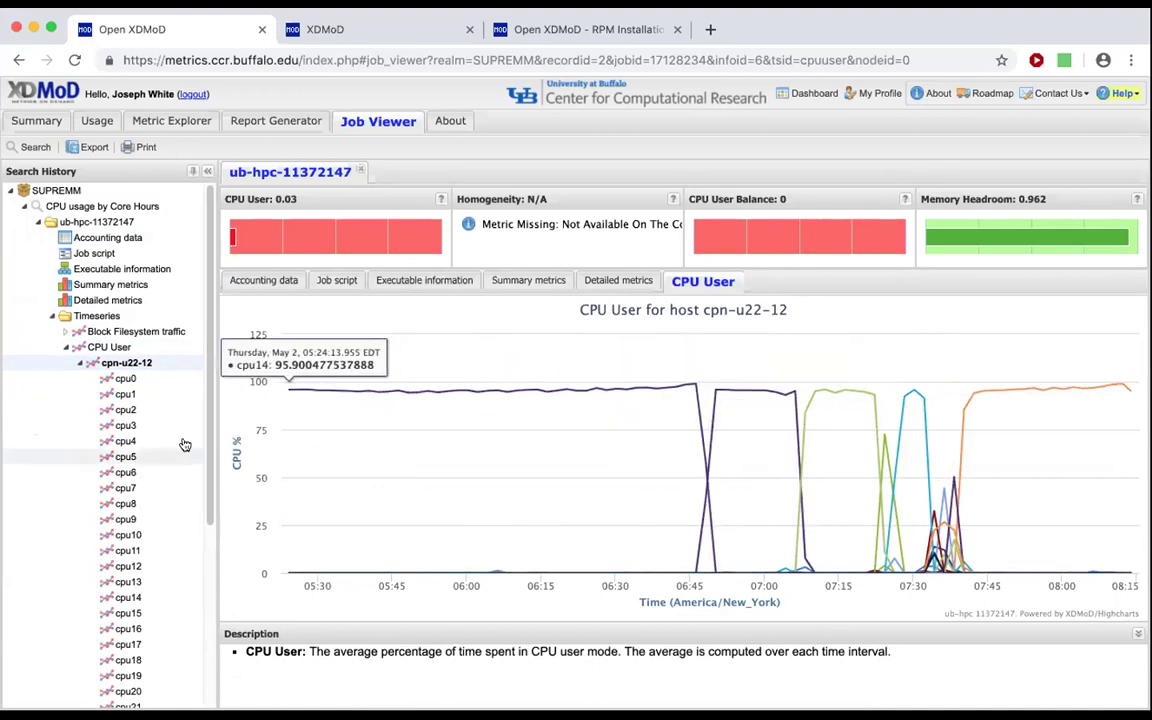
Step: Display the Total Node Memory timeseries for the job
scroll(160, 440, down, 5)
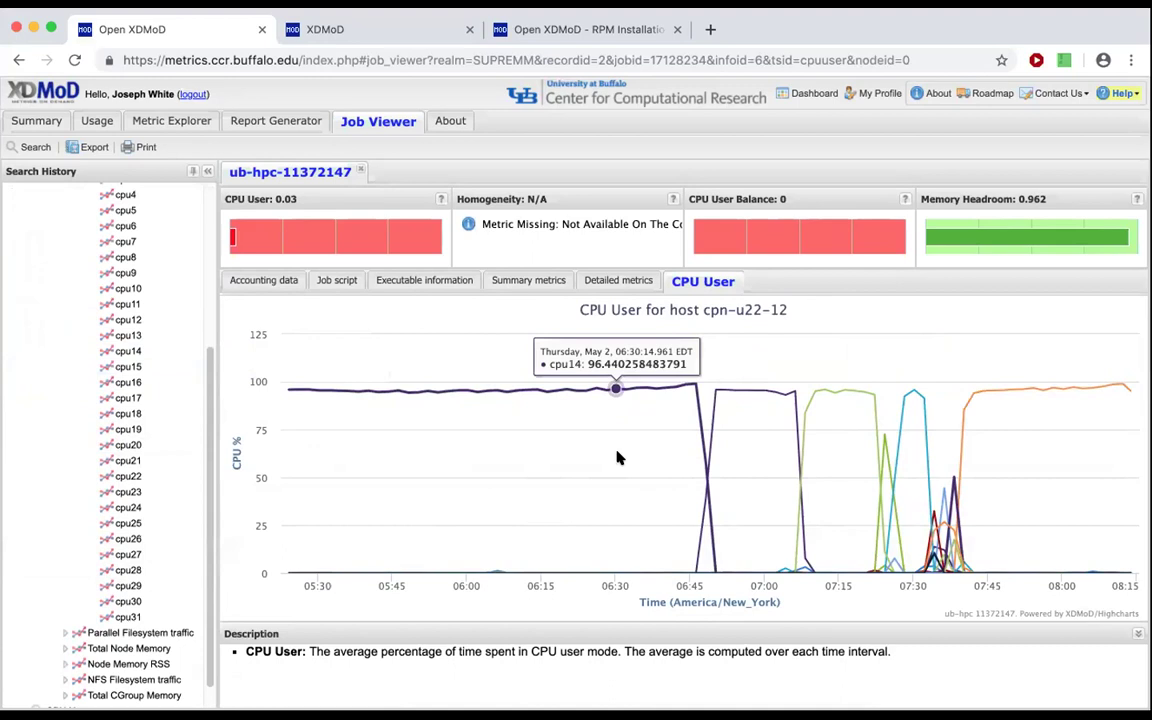
scroll(140, 640, down, 1)
scroll(140, 640, down, 1)
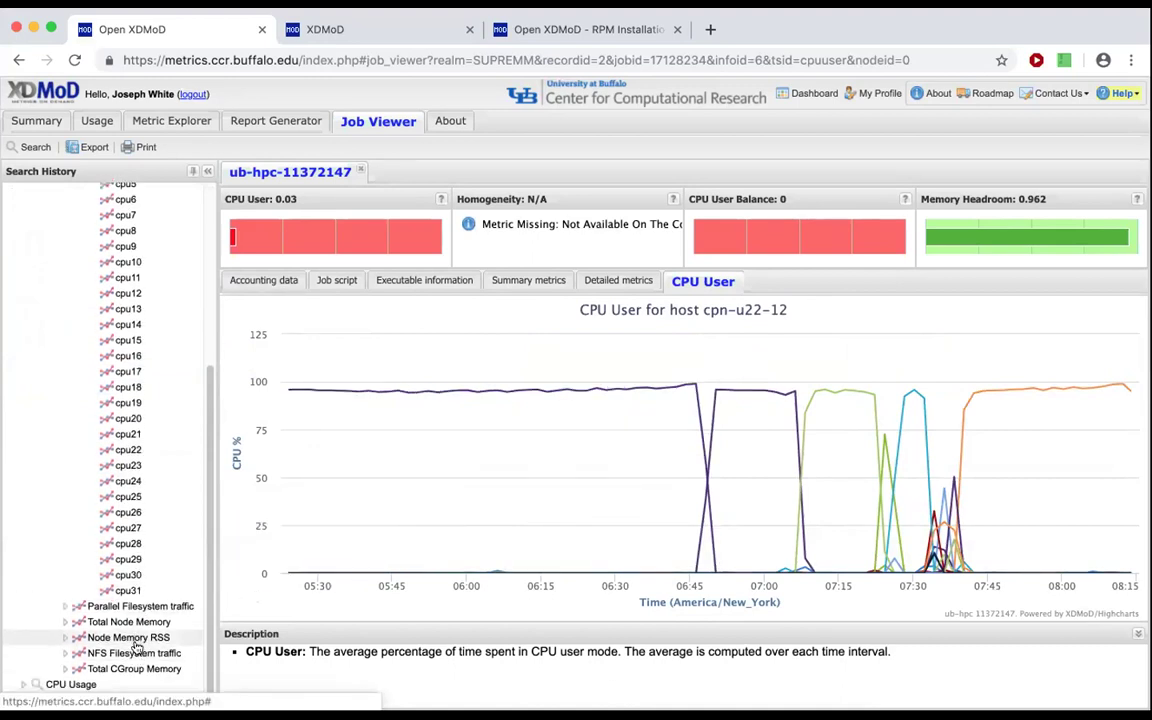
click(132, 622)
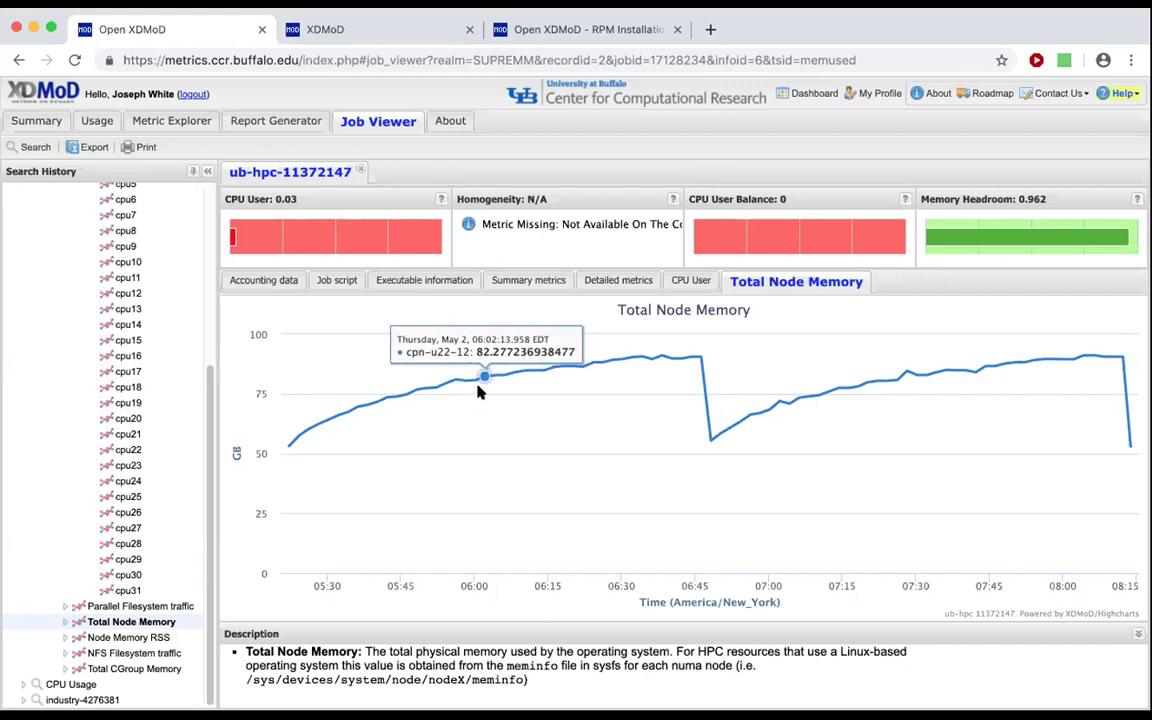
Step: Try a quick job lookup in the SUPREMM realm for job number 11372147 on the industry resource
click(35, 148)
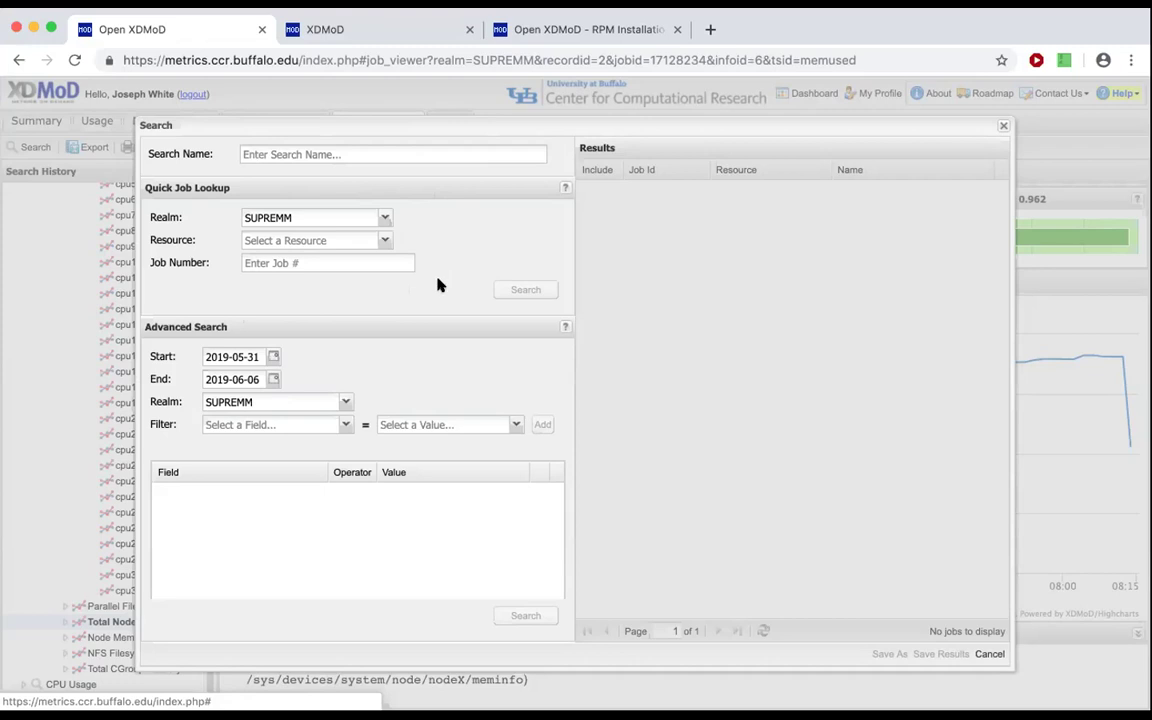
click(384, 240)
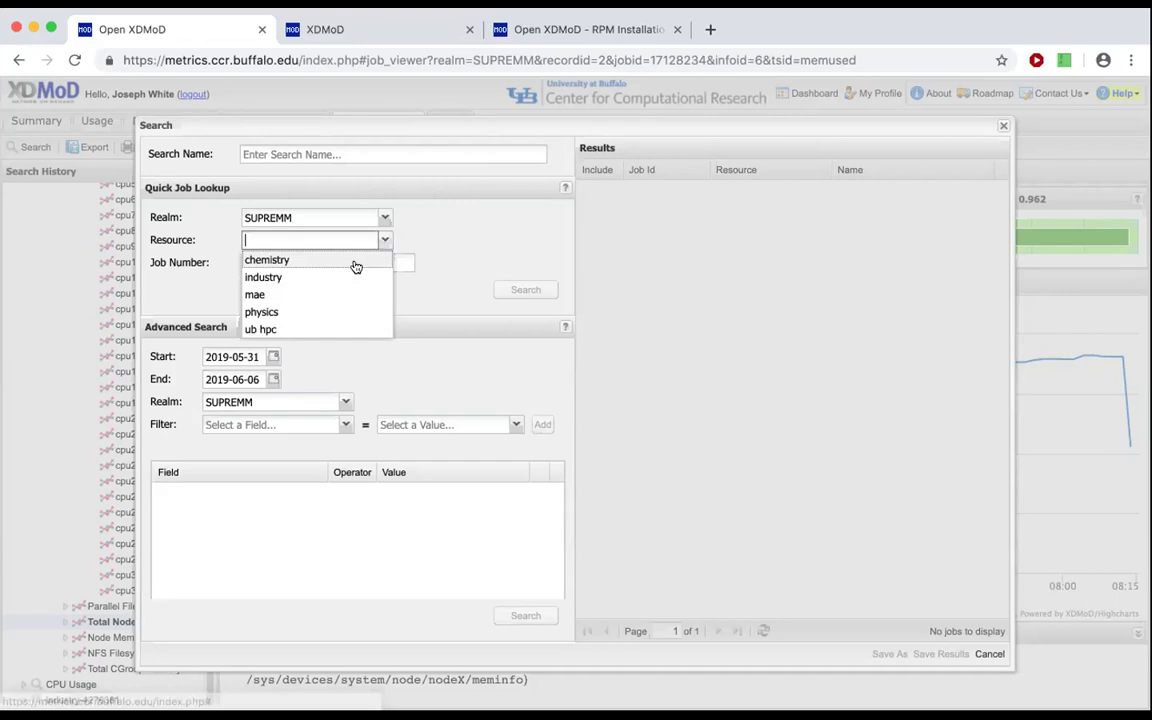
click(349, 278)
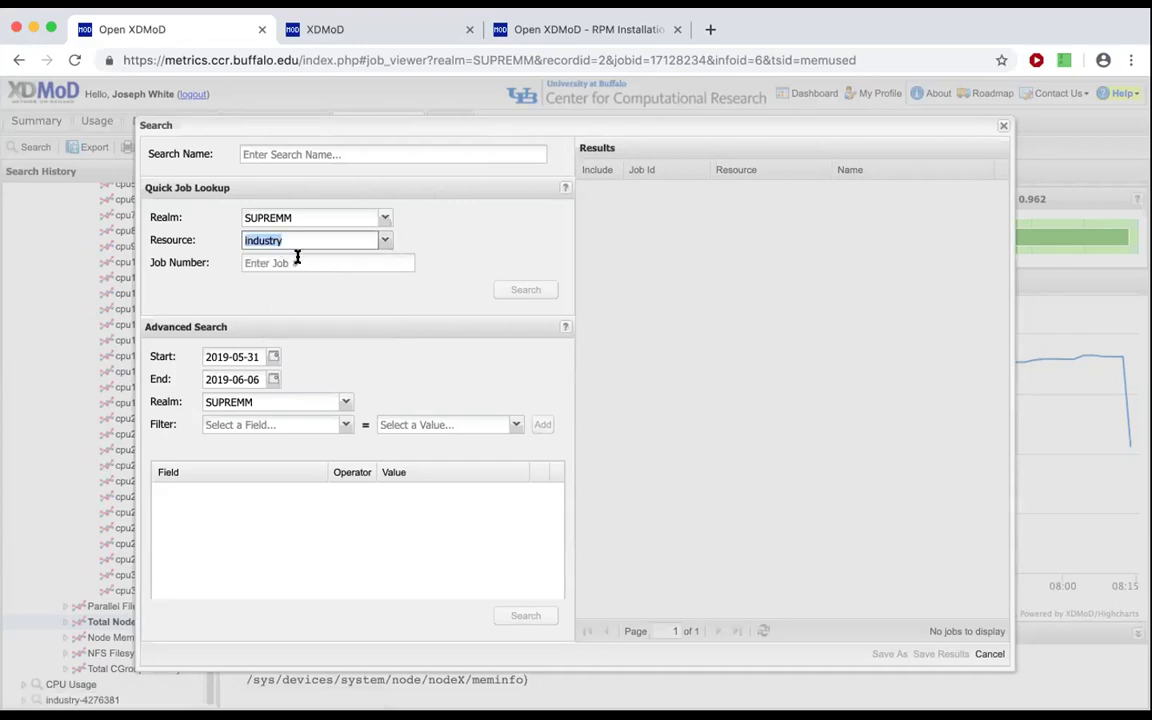
click(297, 260)
text(11)
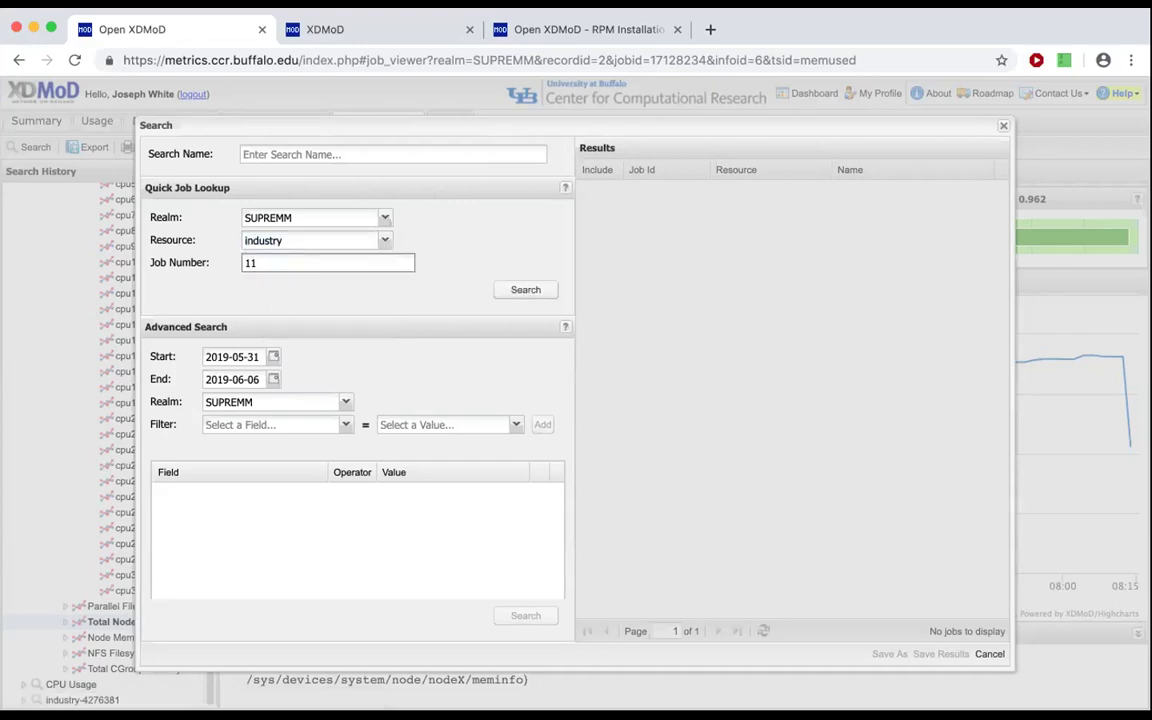
text(372147)
click(540, 290)
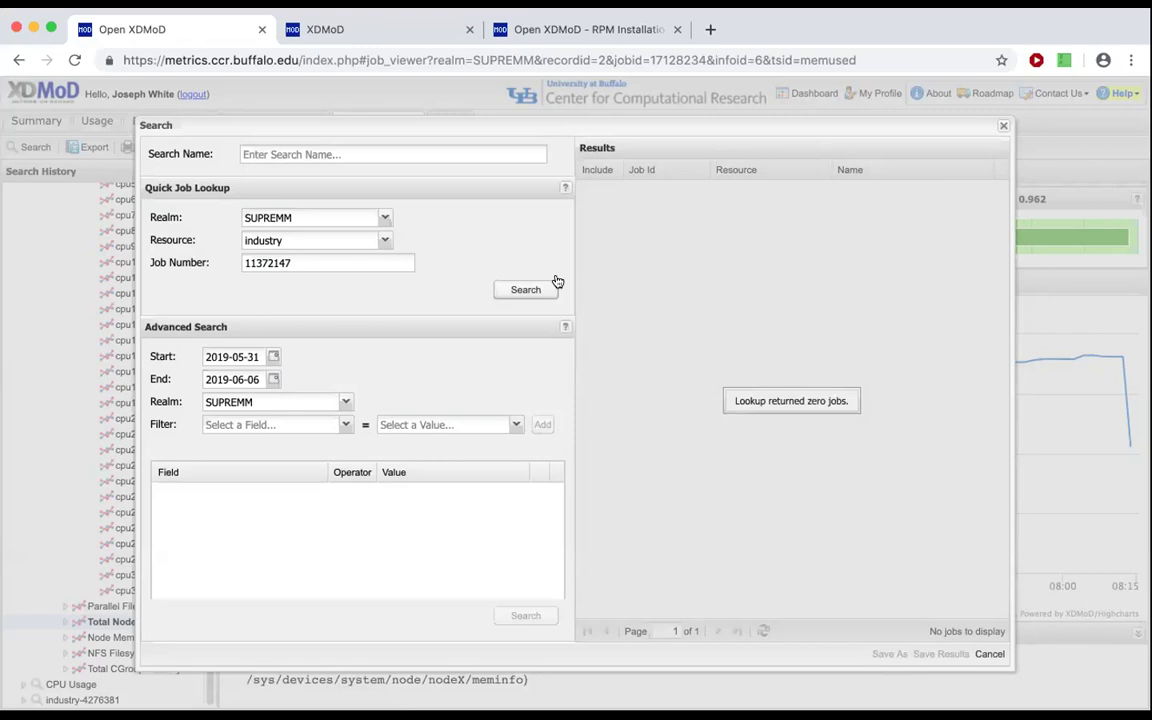
Step: Look up job number 4276381 on the industry resource and save it to the search history, reviewing its accounting data
drag(309, 268, 183, 262)
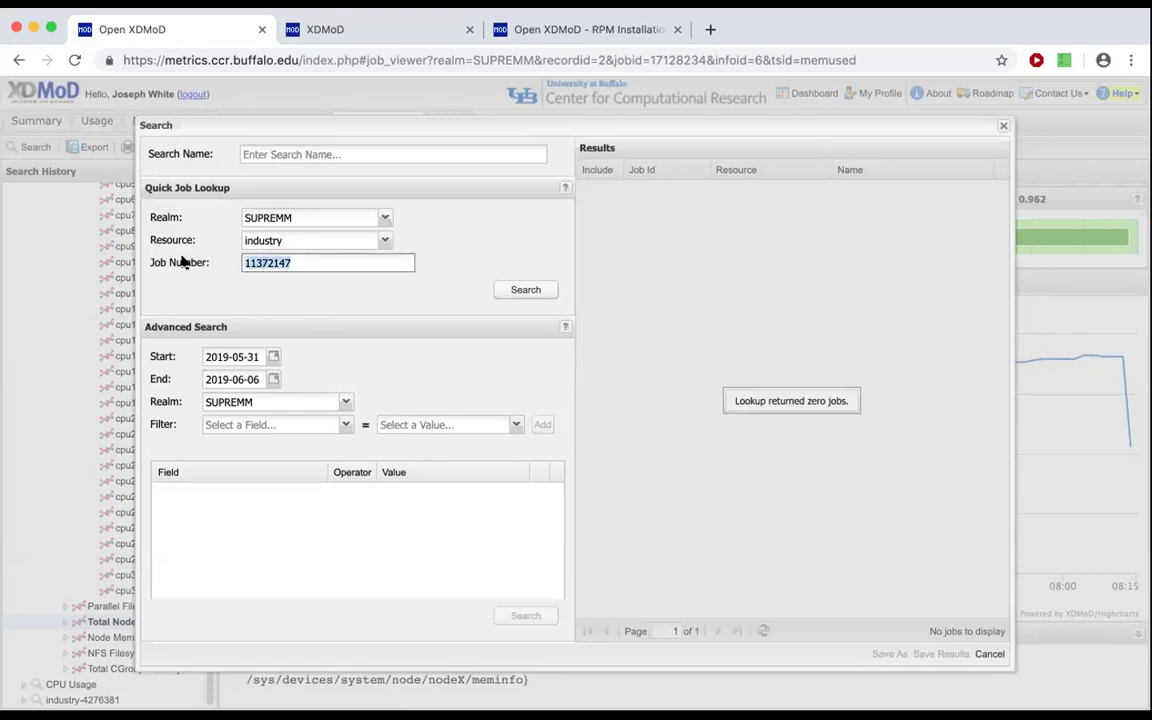
text(4276381)
click(524, 291)
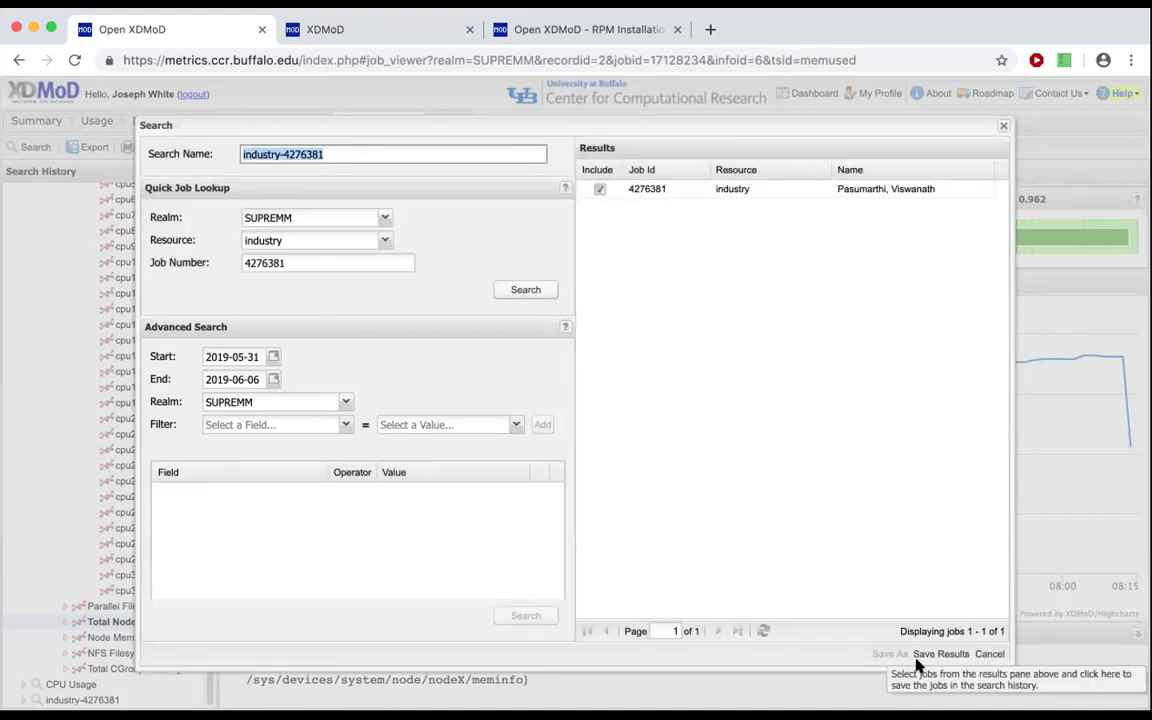
click(933, 654)
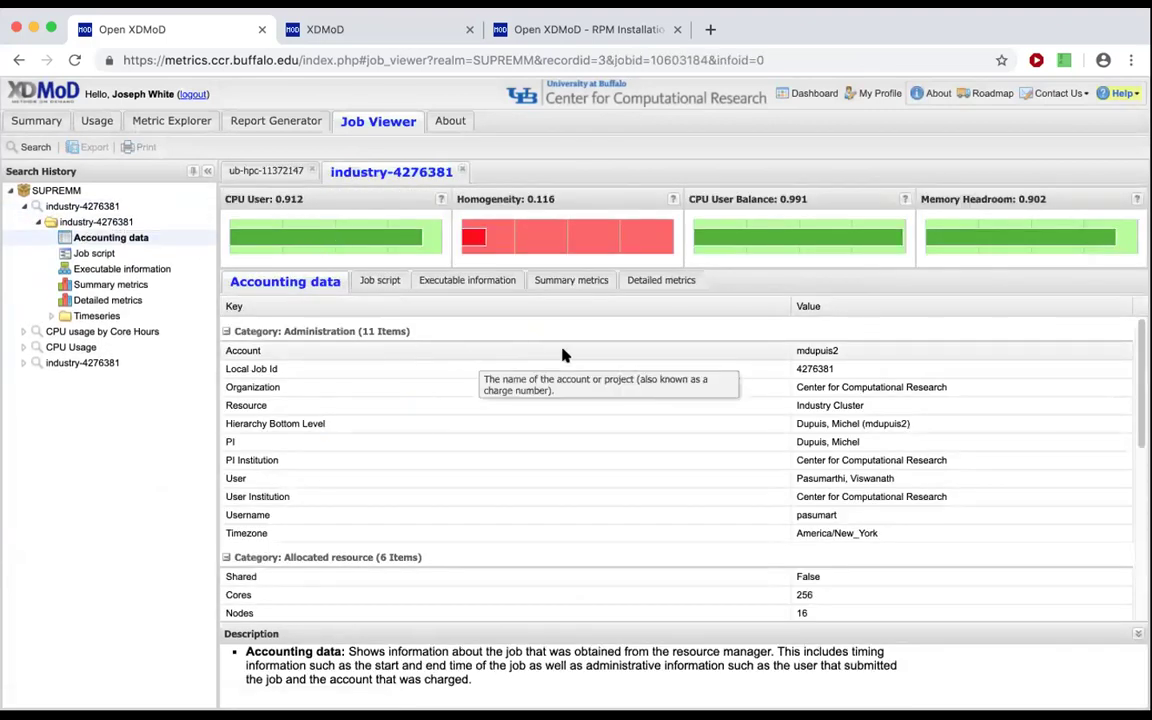
scroll(700, 400, down, 3)
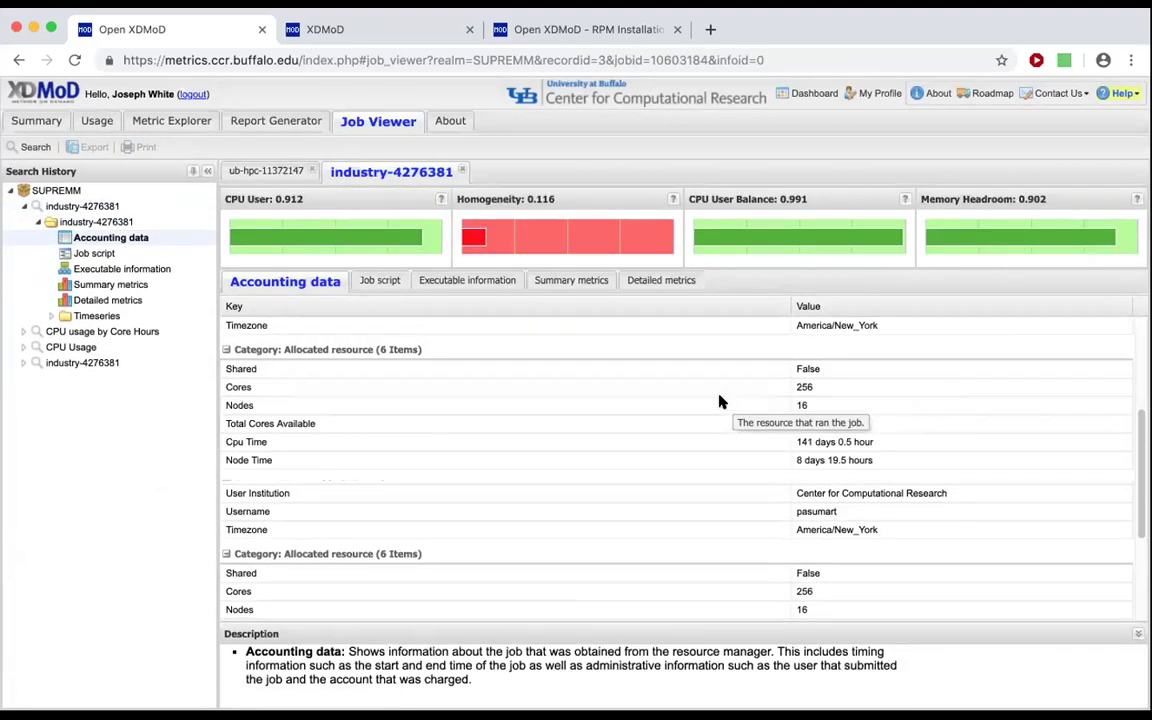
scroll(720, 401, down, 3)
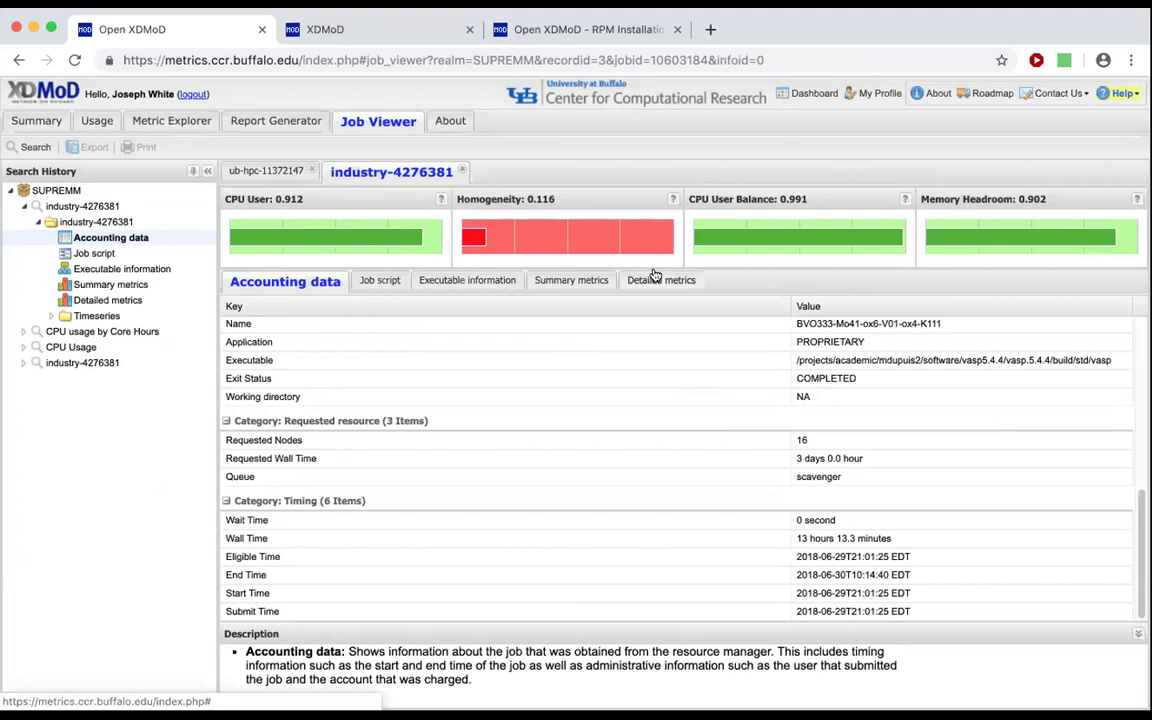
Step: List the industry job's timeseries and display its CPU User and Interconnect MPI traffic charts
click(51, 317)
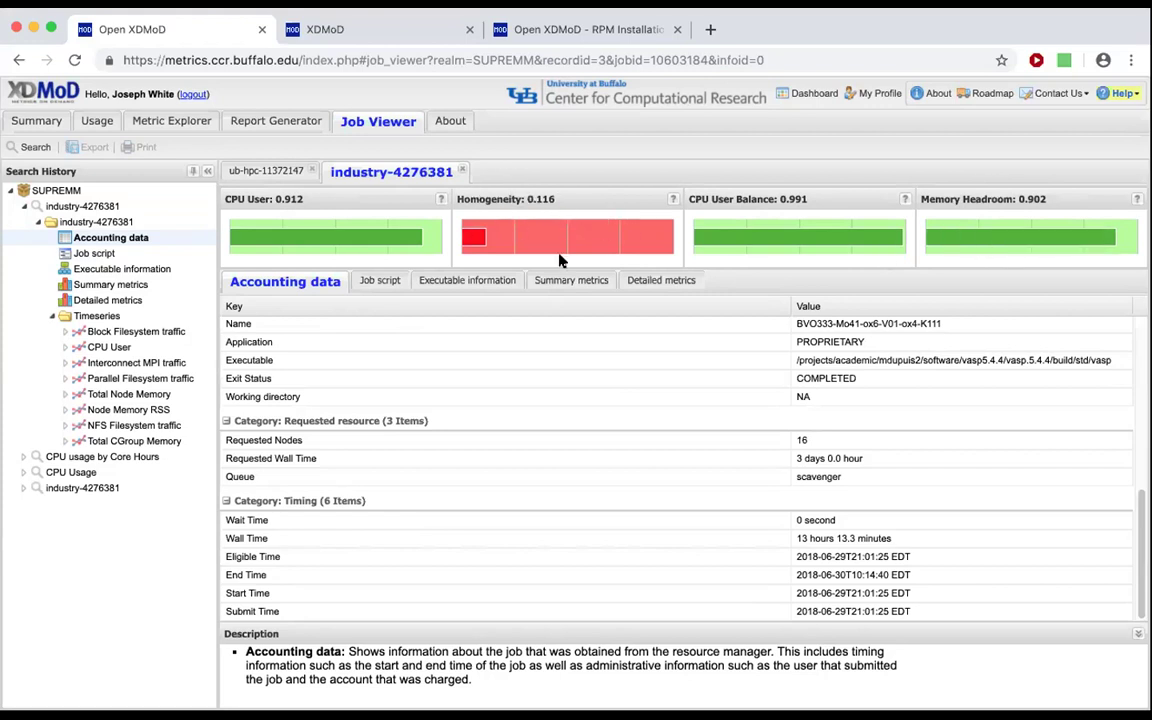
click(107, 345)
mouse_move(337, 396)
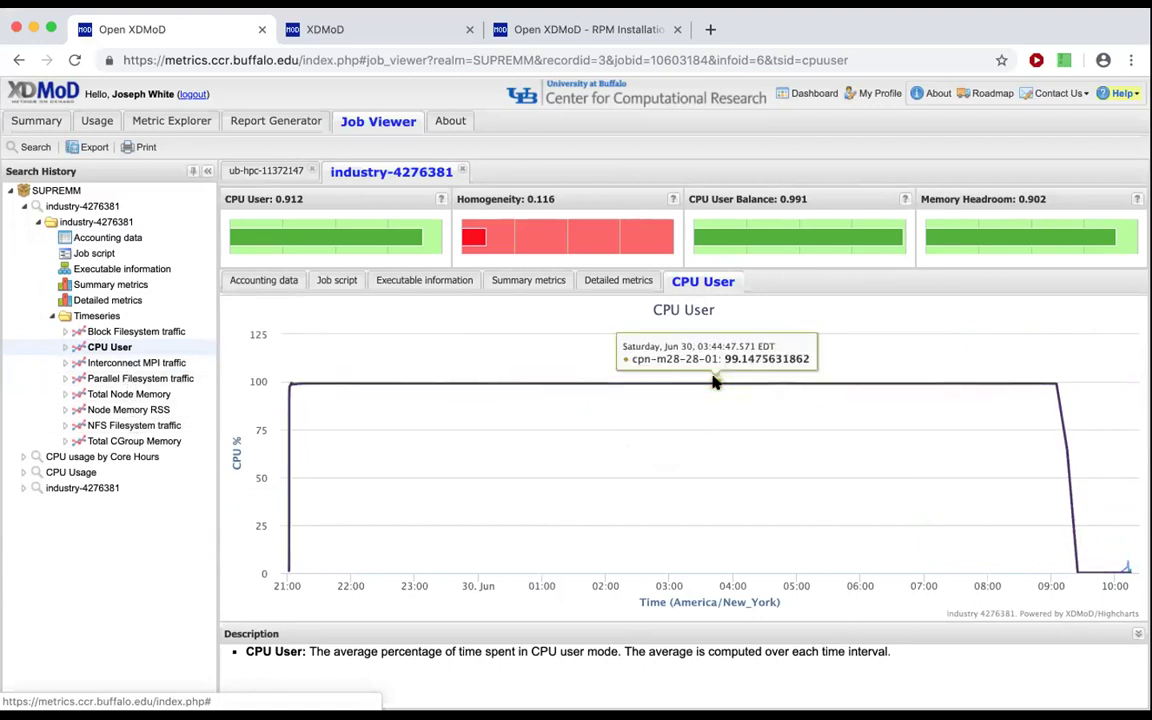
click(113, 364)
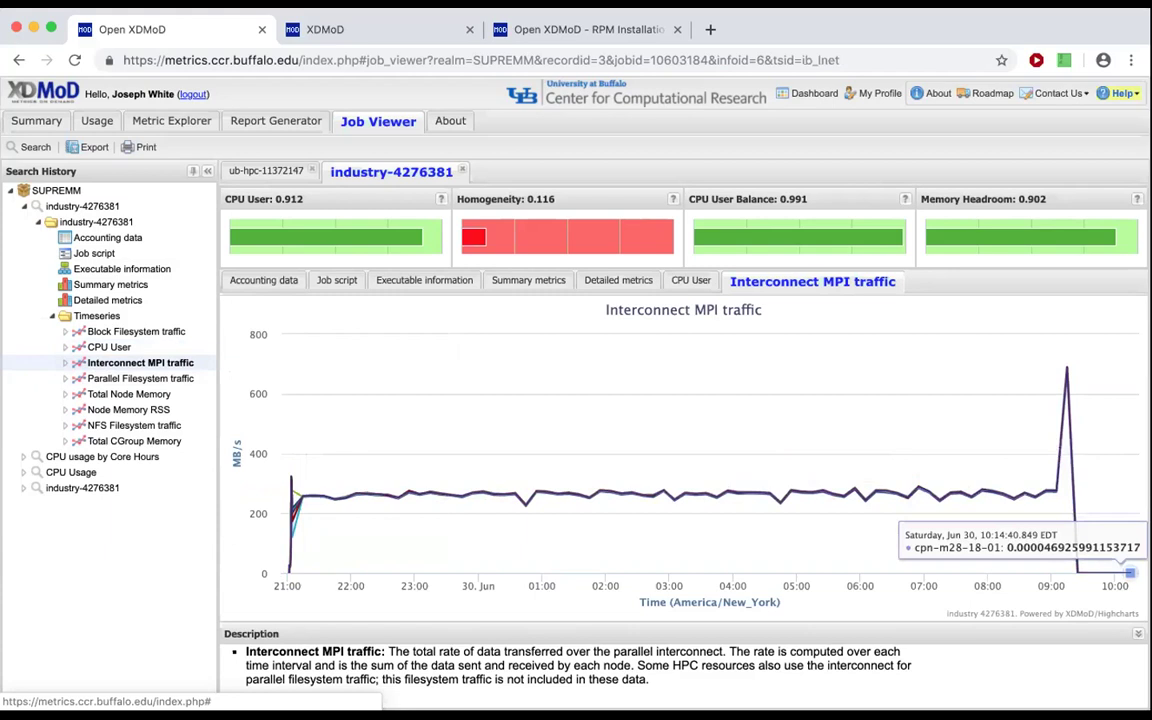
Step: Display the job's Total Node Memory timeseries with its list of hosts, comparing it with the job's accounting data
click(142, 396)
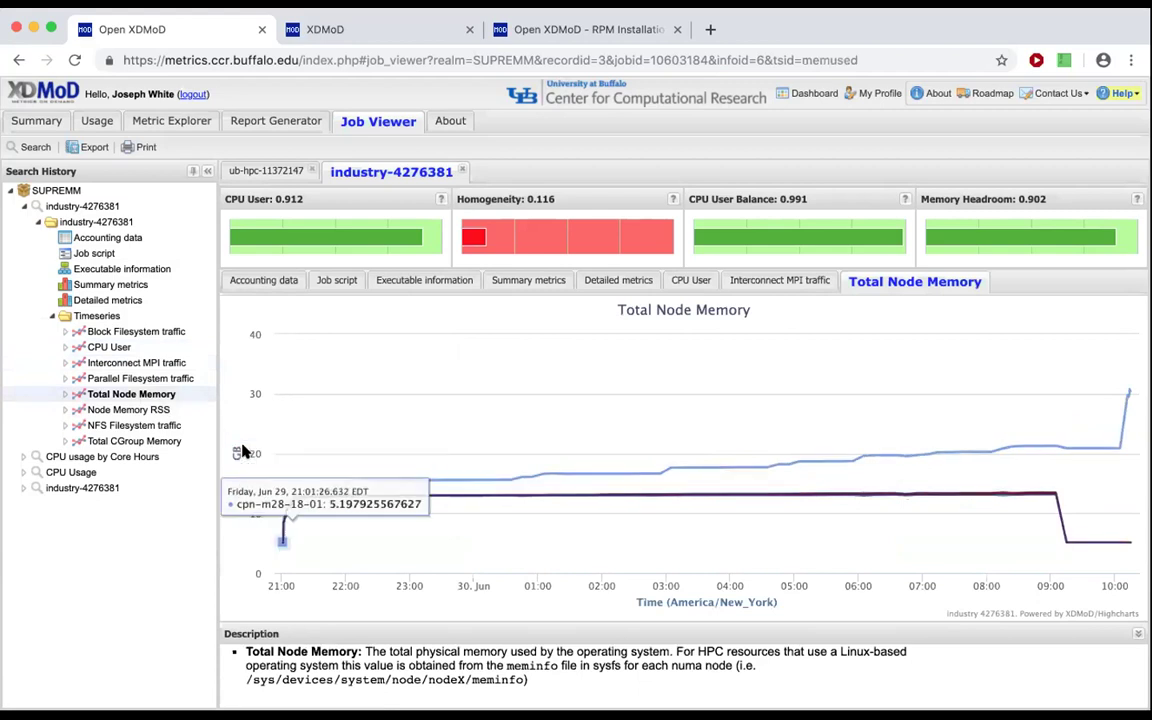
click(66, 394)
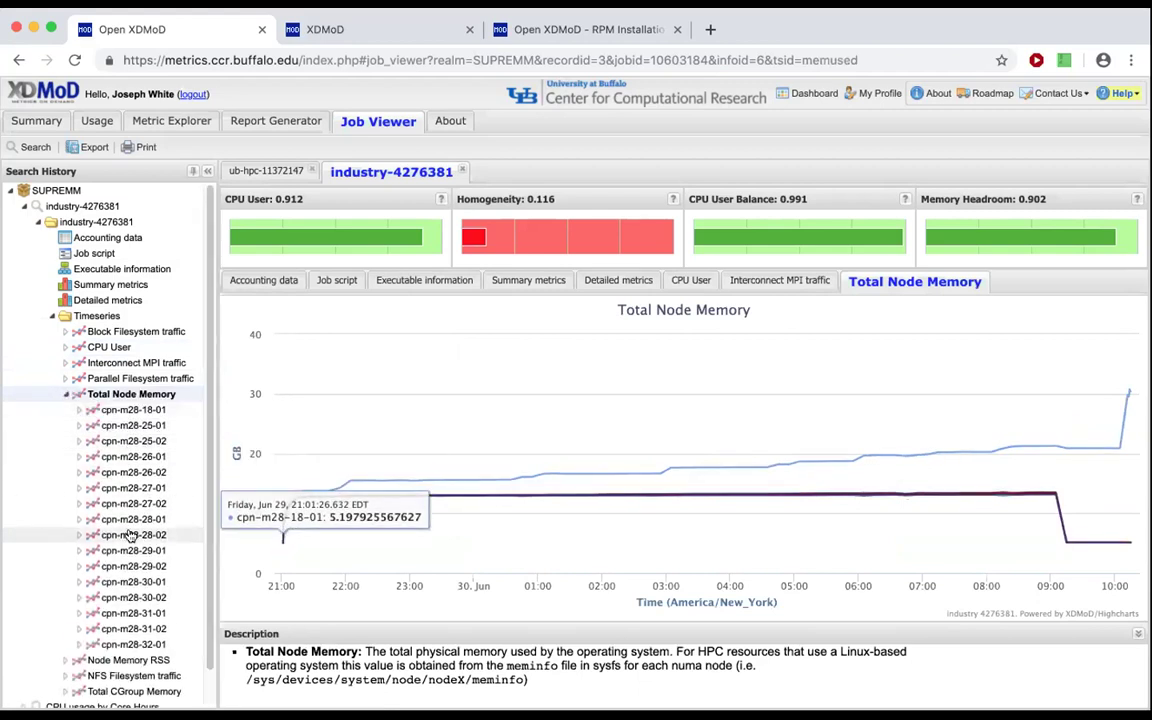
click(287, 281)
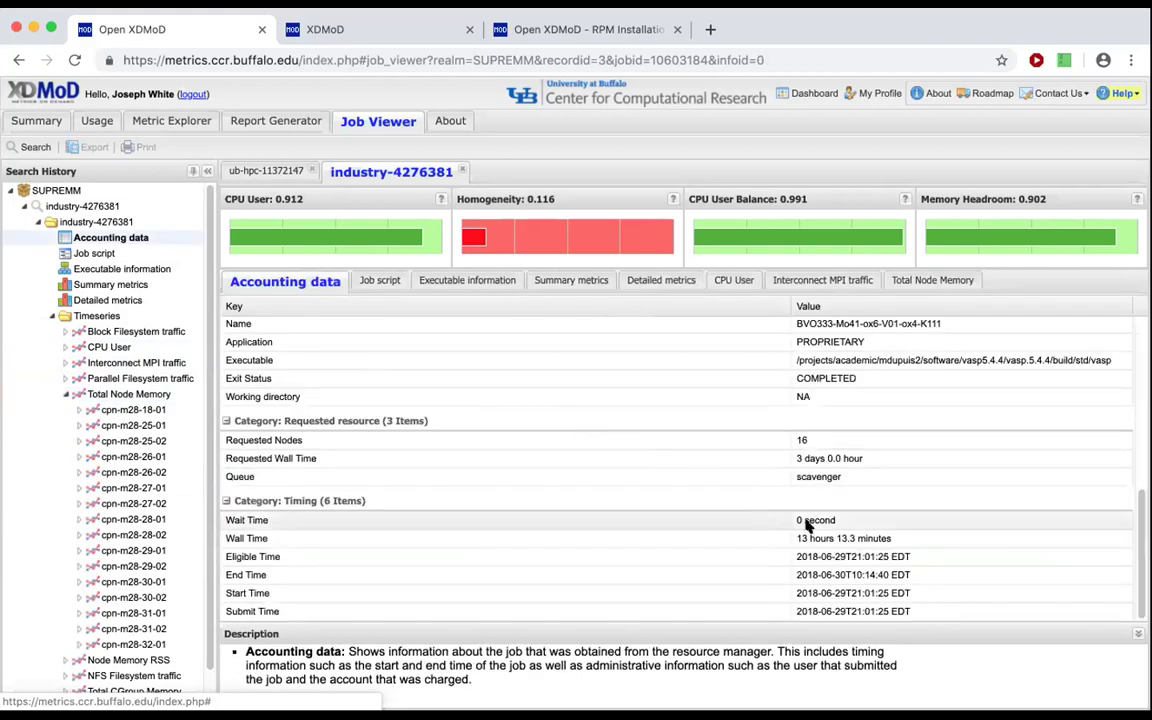
click(933, 280)
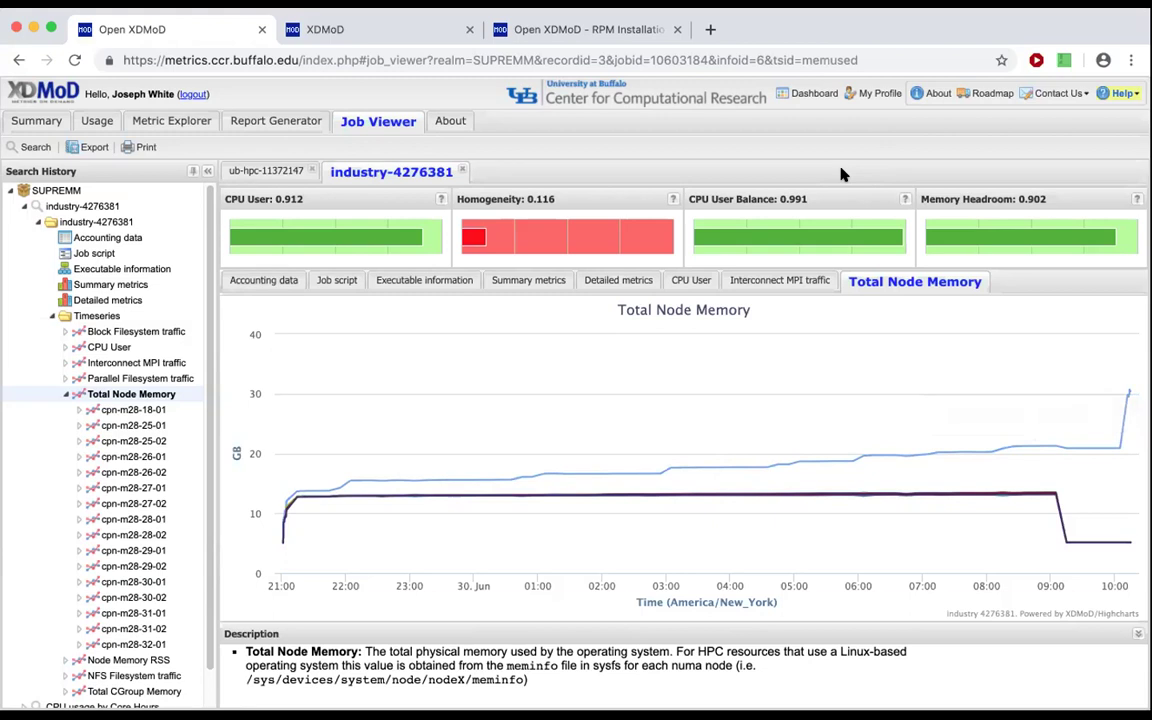
Step: Switch to the XDMoD site's App Kernel Viewer and view the HPCC and IOR app kernel charts
click(315, 32)
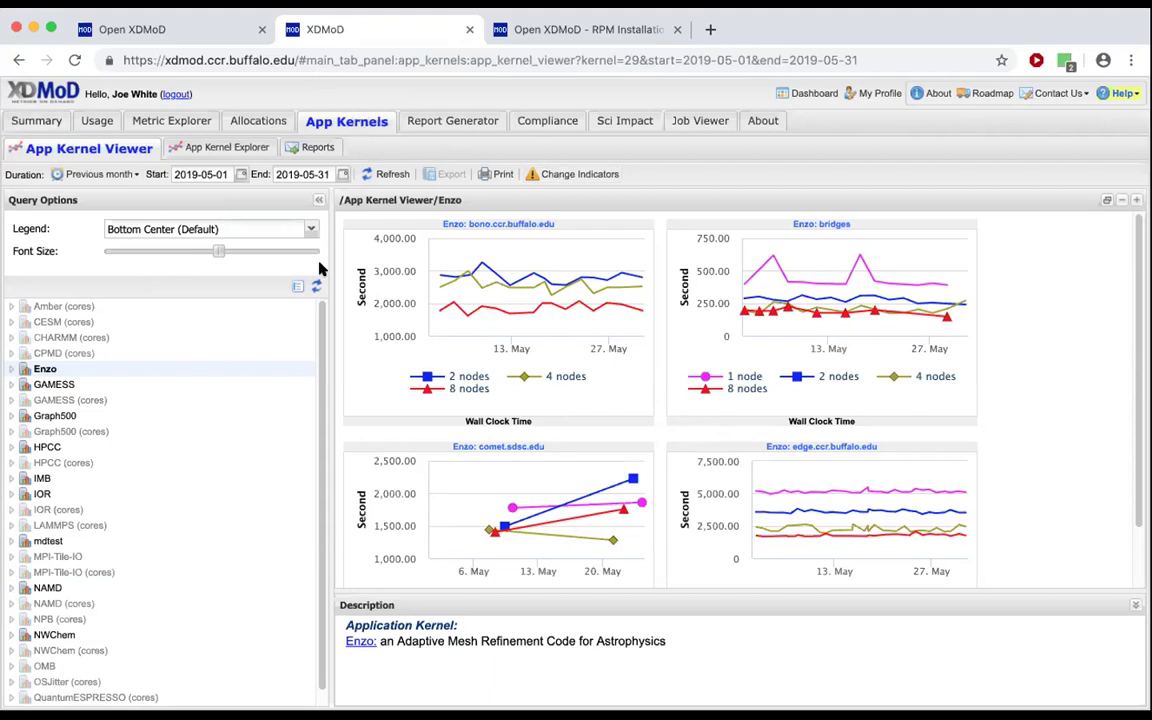
scroll(322, 425, down, 1)
scroll(321, 380, up, 1)
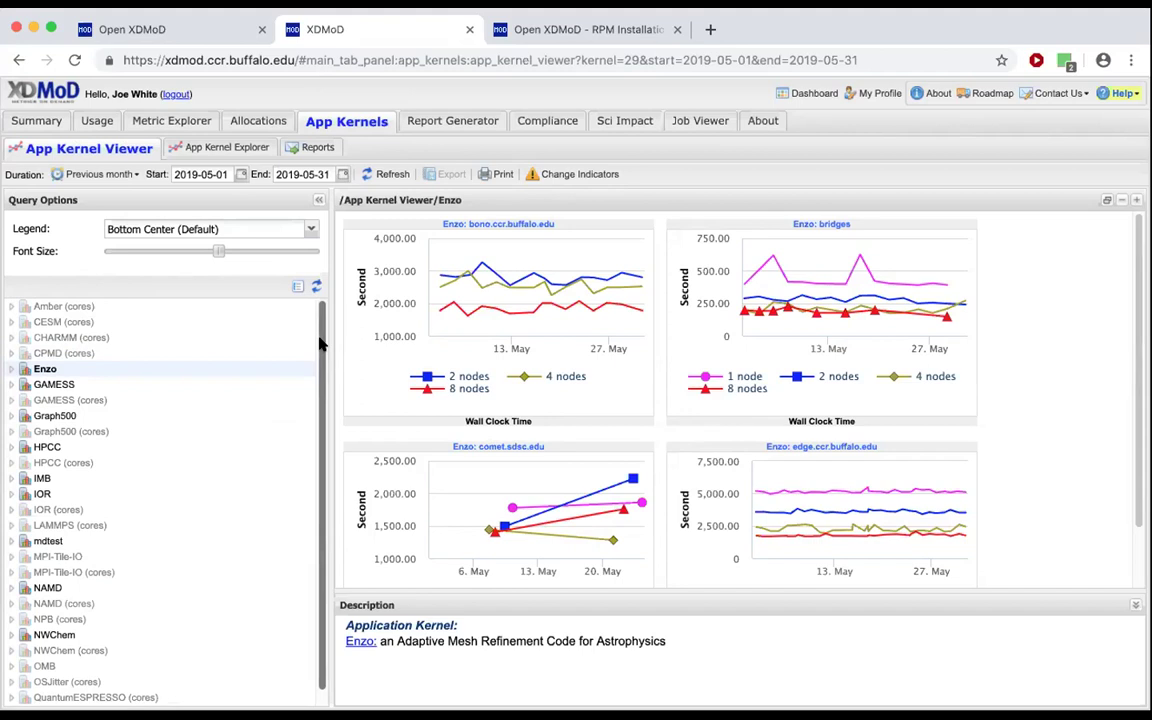
click(52, 448)
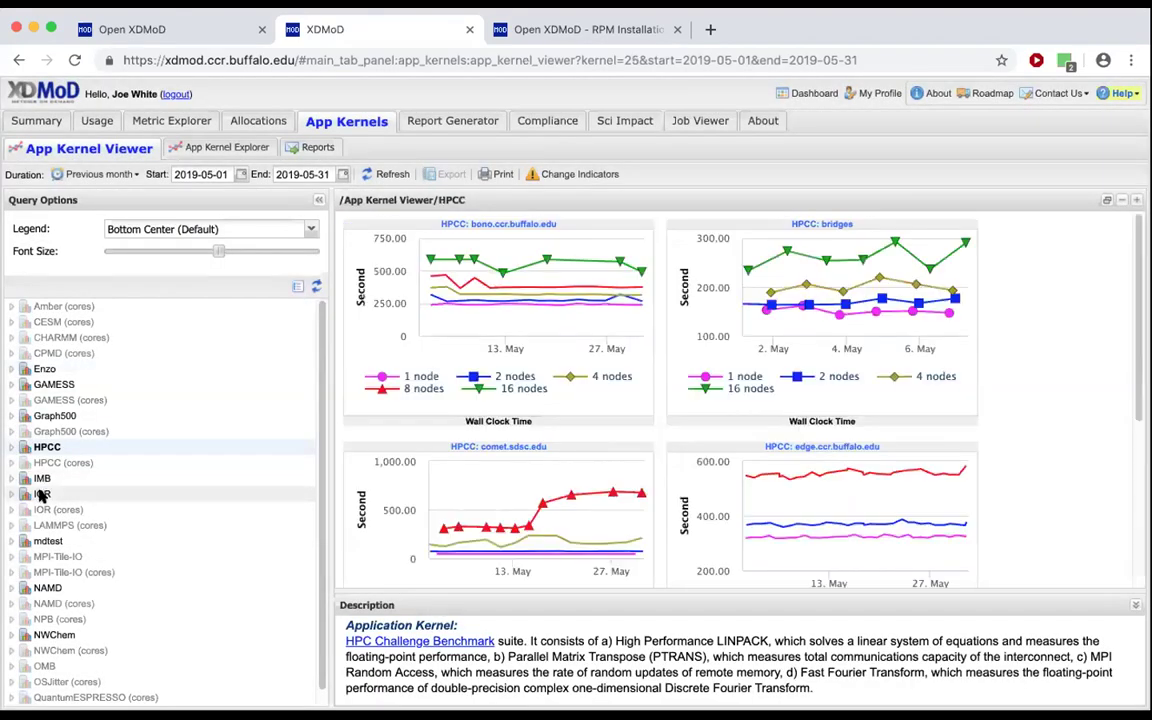
click(40, 494)
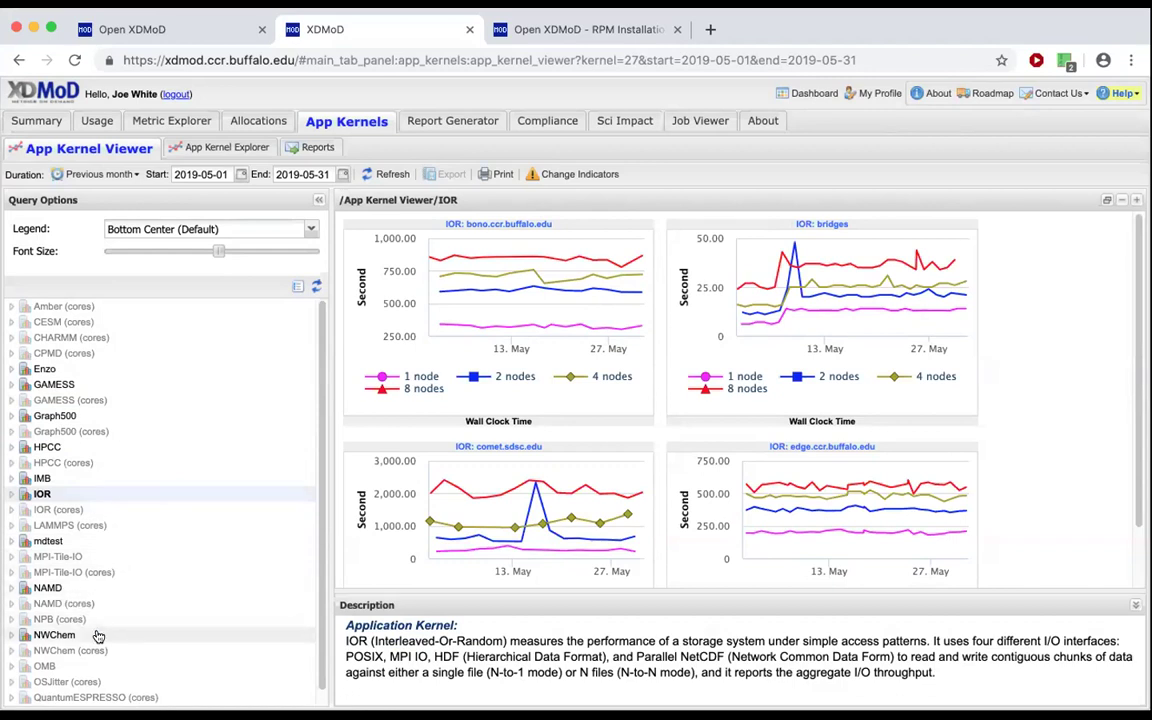
scroll(112, 636, down, 1)
scroll(100, 560, up, 1)
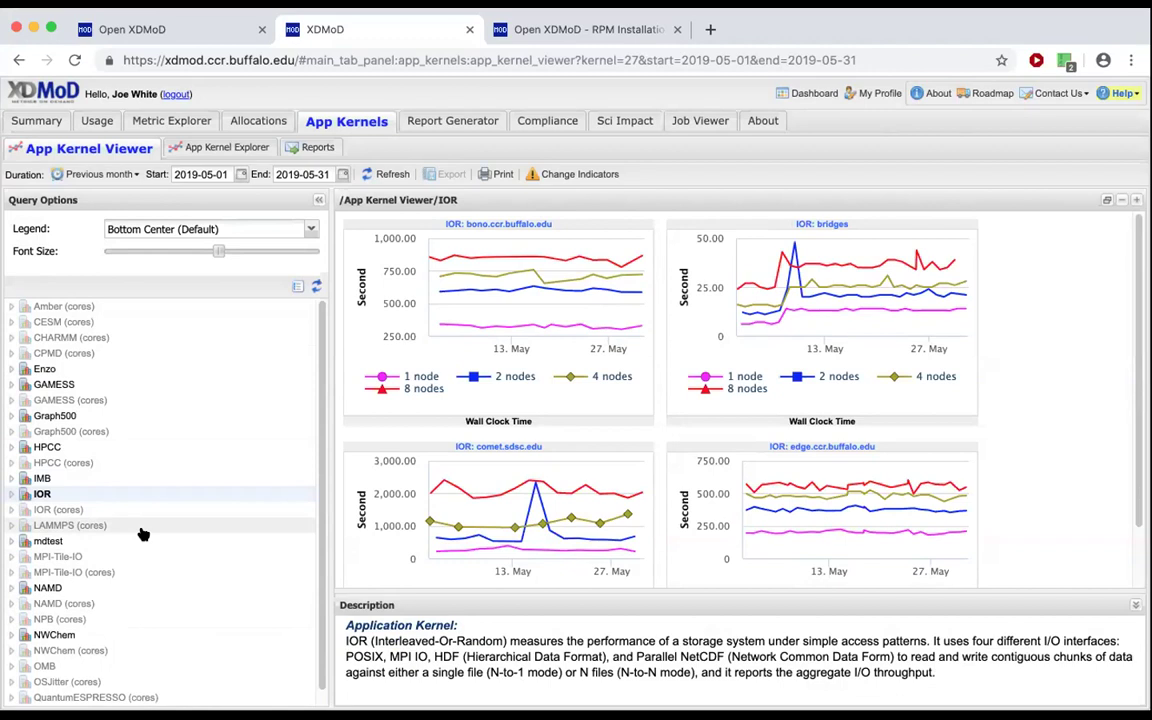
Step: Display the NAMD app kernel charts for bono.ccr.buffalo.edu and examine its available metrics
click(44, 590)
click(55, 621)
click(26, 620)
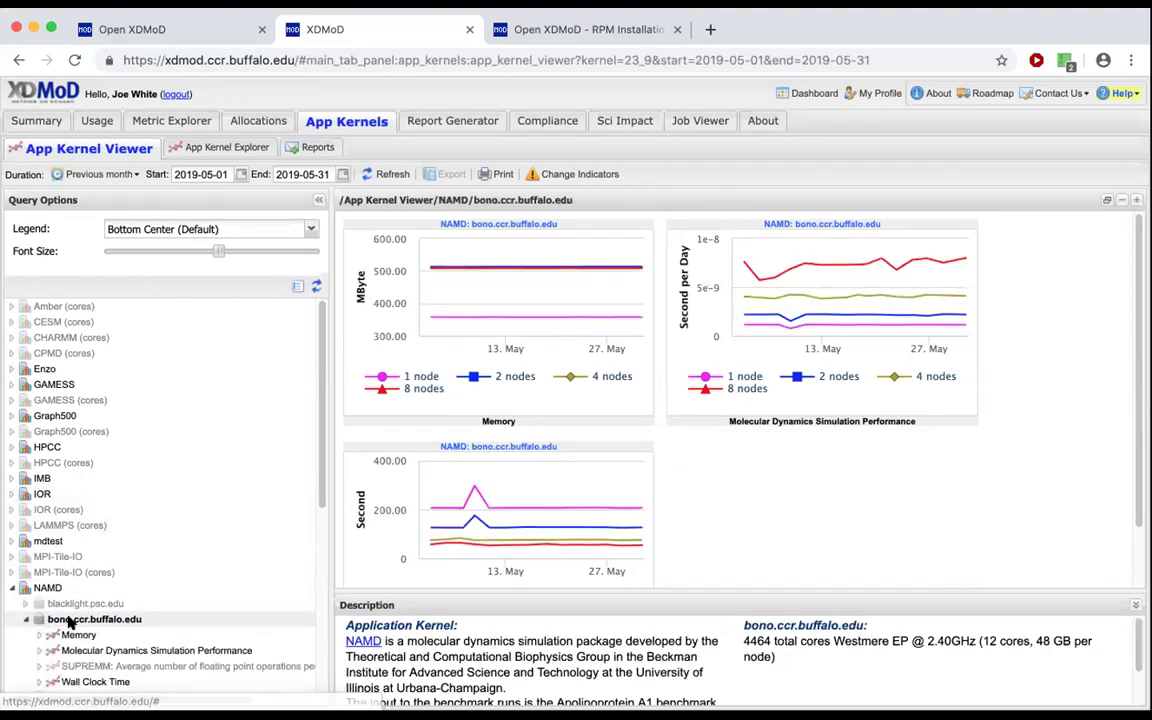
scroll(240, 620, down, 3)
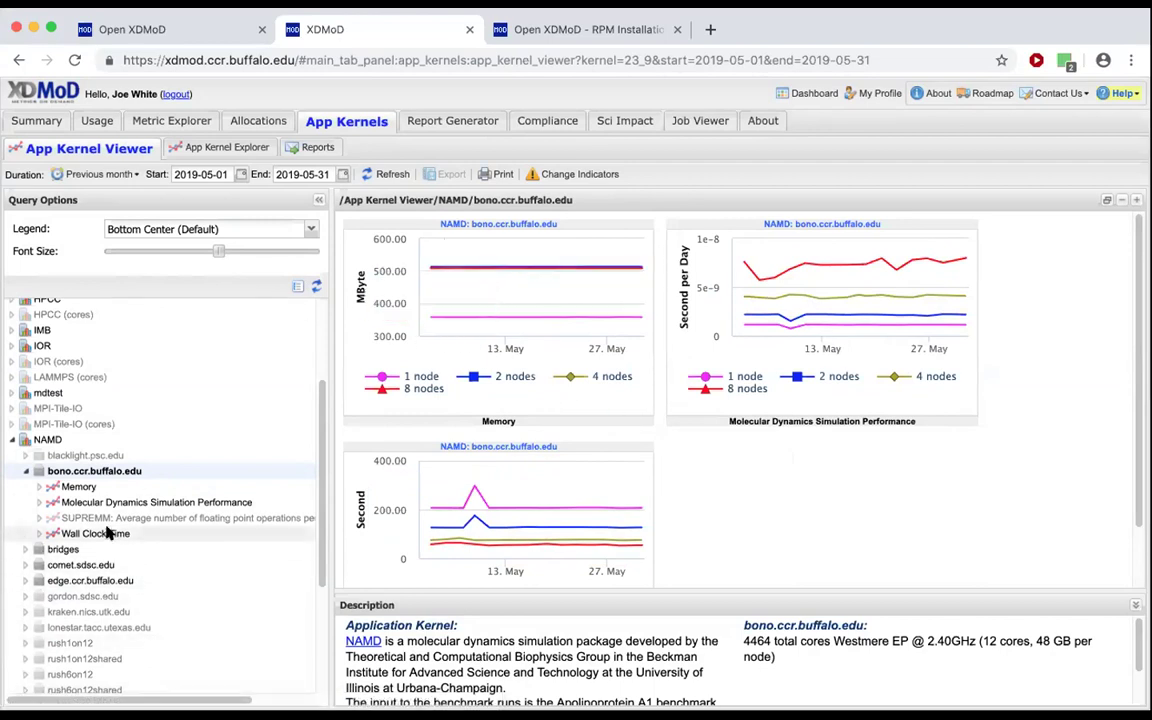
mouse_move(515, 297)
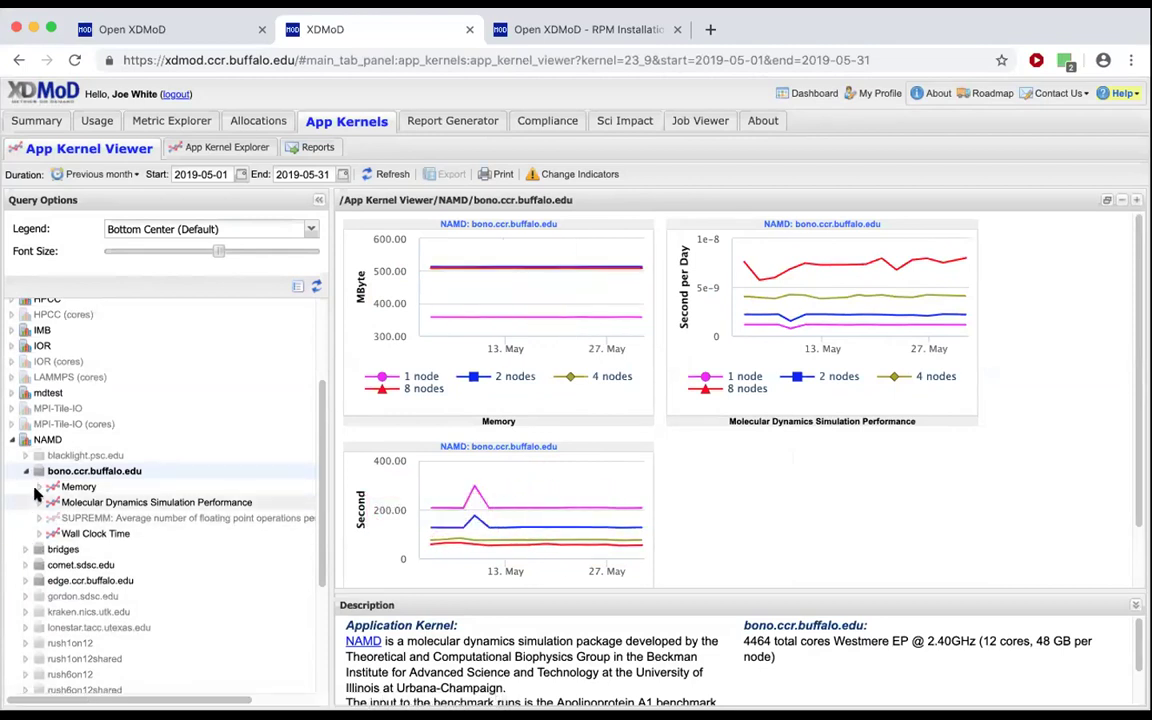
Step: Open NAMD's Wall Clock Time chart on bono.ccr.buffalo.edu and narrow it to the 2 nodes runs
click(40, 533)
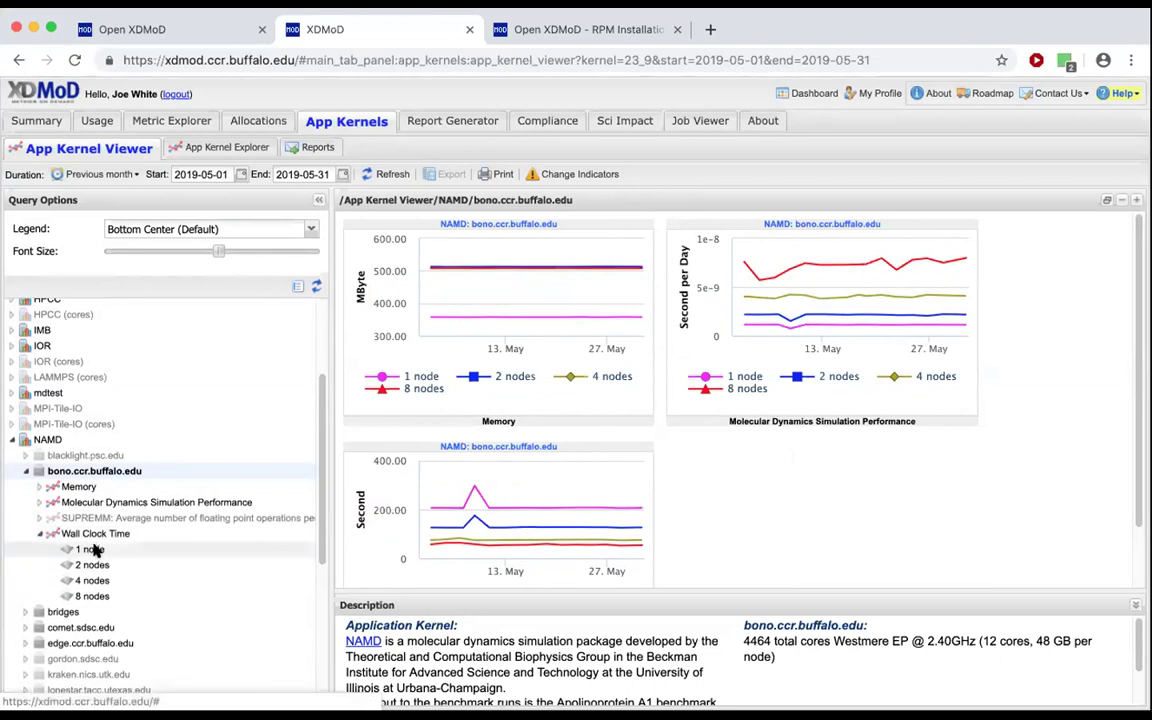
click(95, 534)
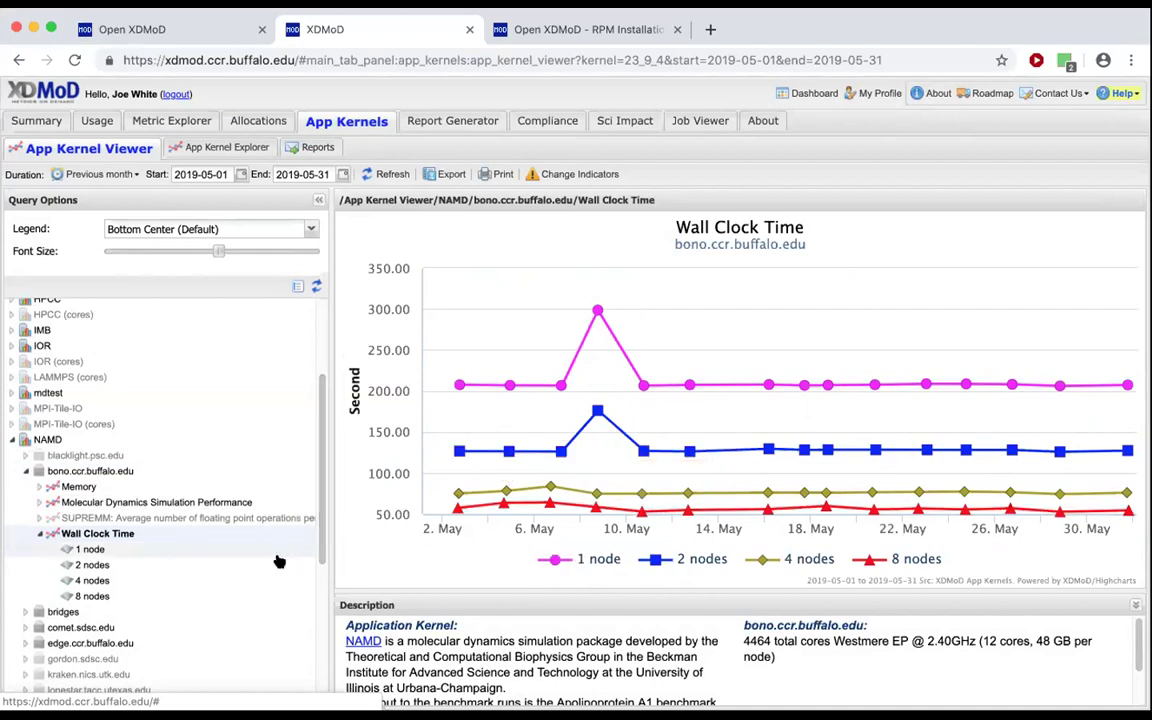
click(88, 565)
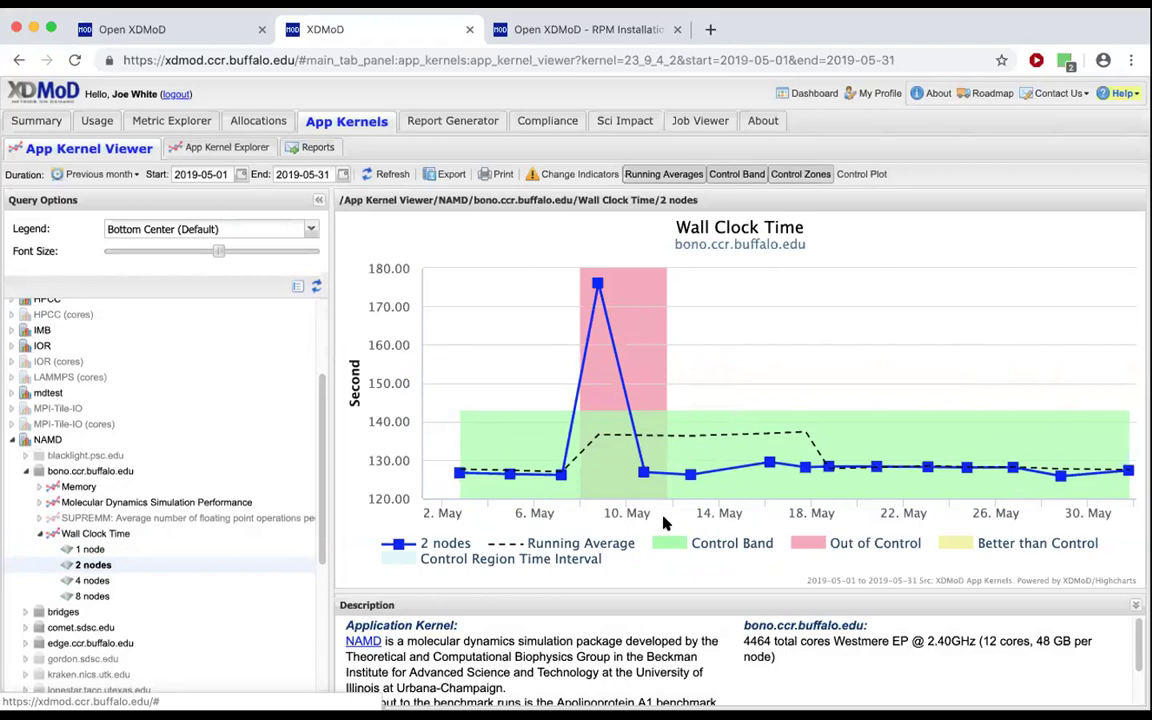
mouse_move(485, 470)
Step: Set the chart's date range to 2017-12-10 through 2018-08-01, refresh it, and turn on Change Indicators
drag(172, 174, 230, 174)
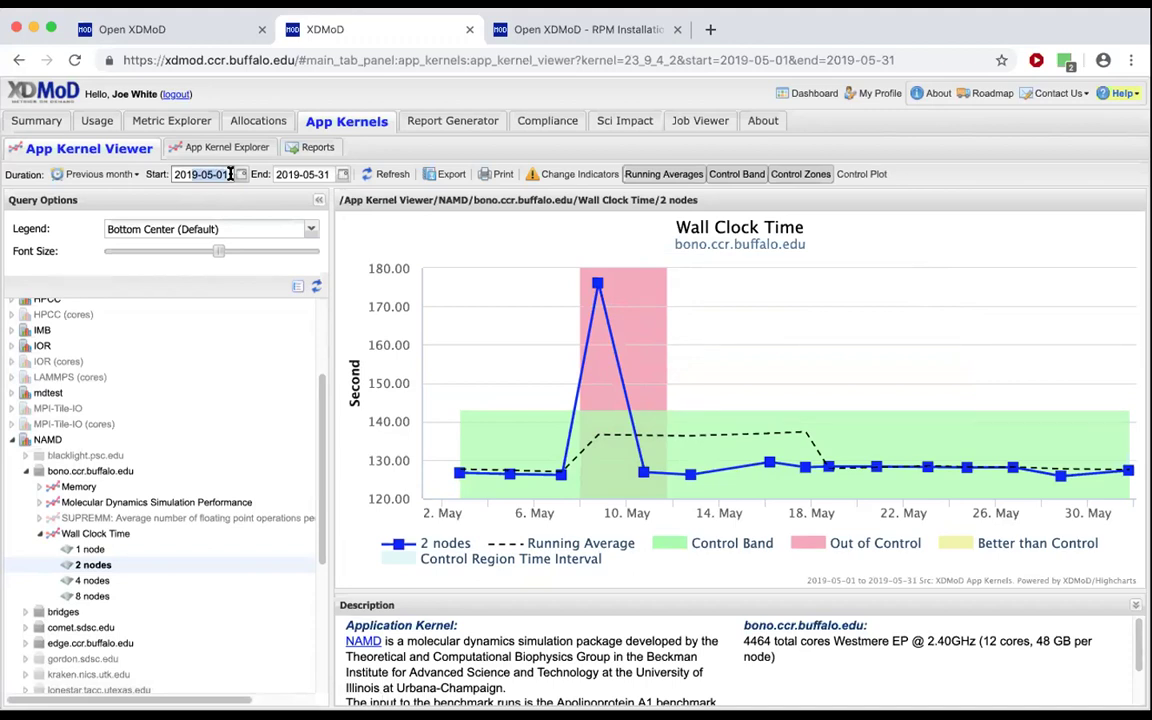
text(2017-12-10)
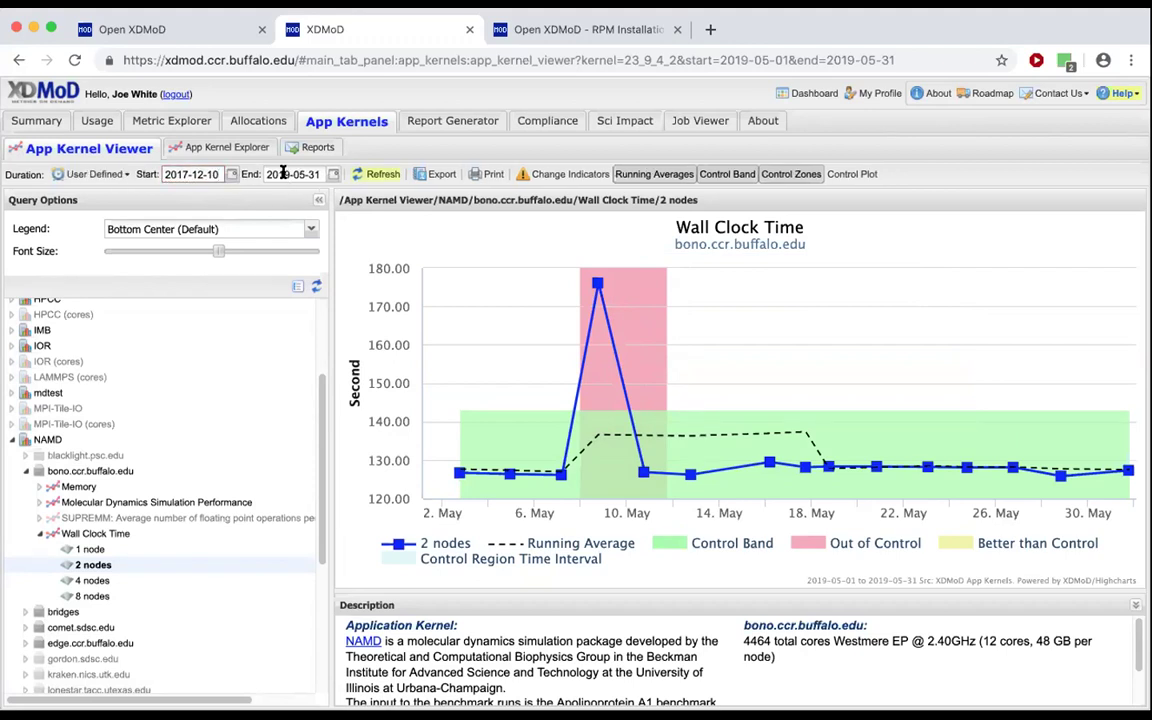
drag(266, 174, 323, 173)
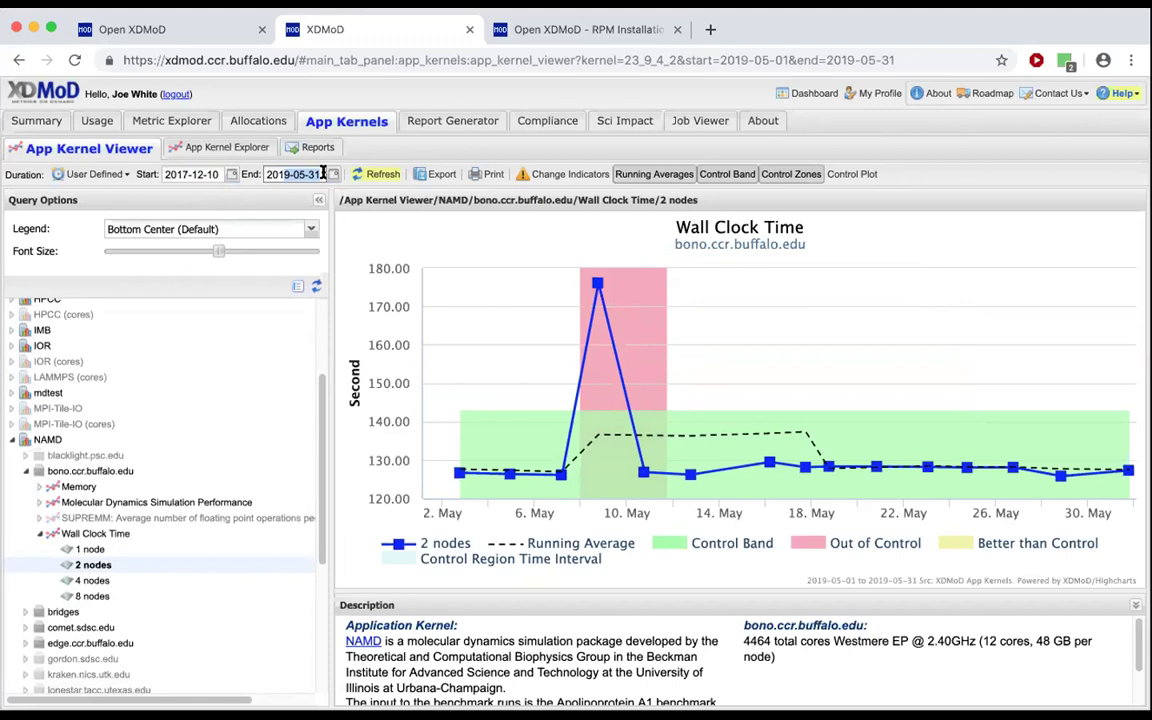
text(2018-08-01)
click(372, 174)
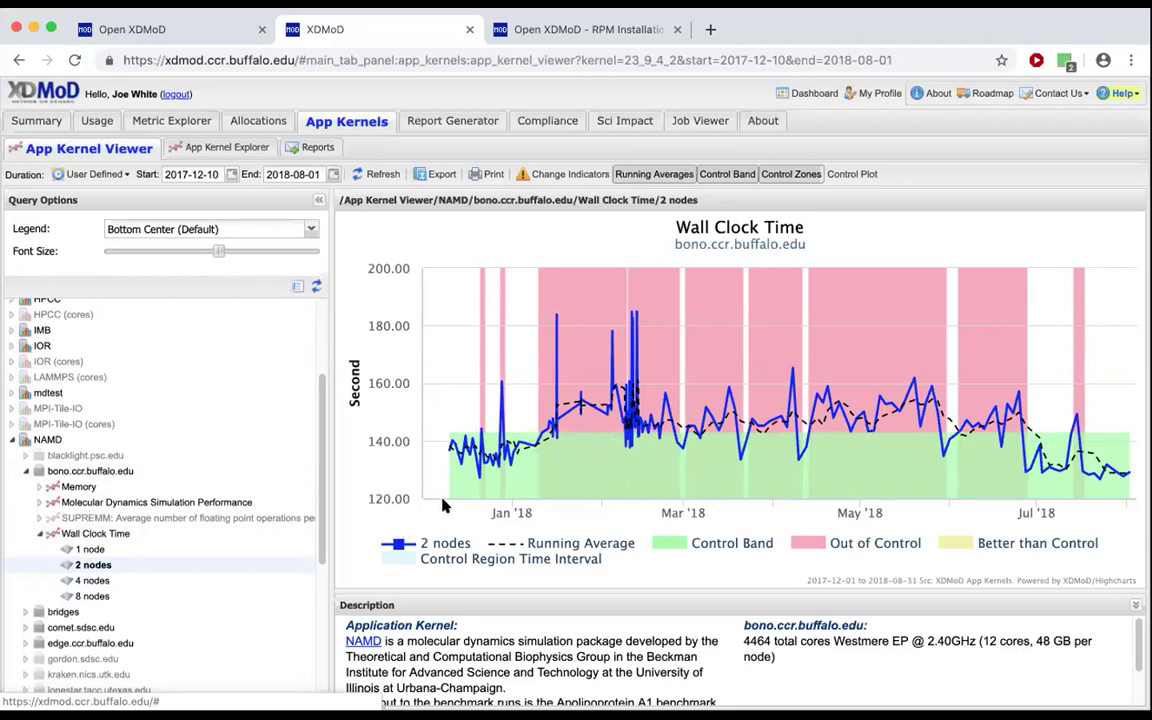
mouse_move(447, 448)
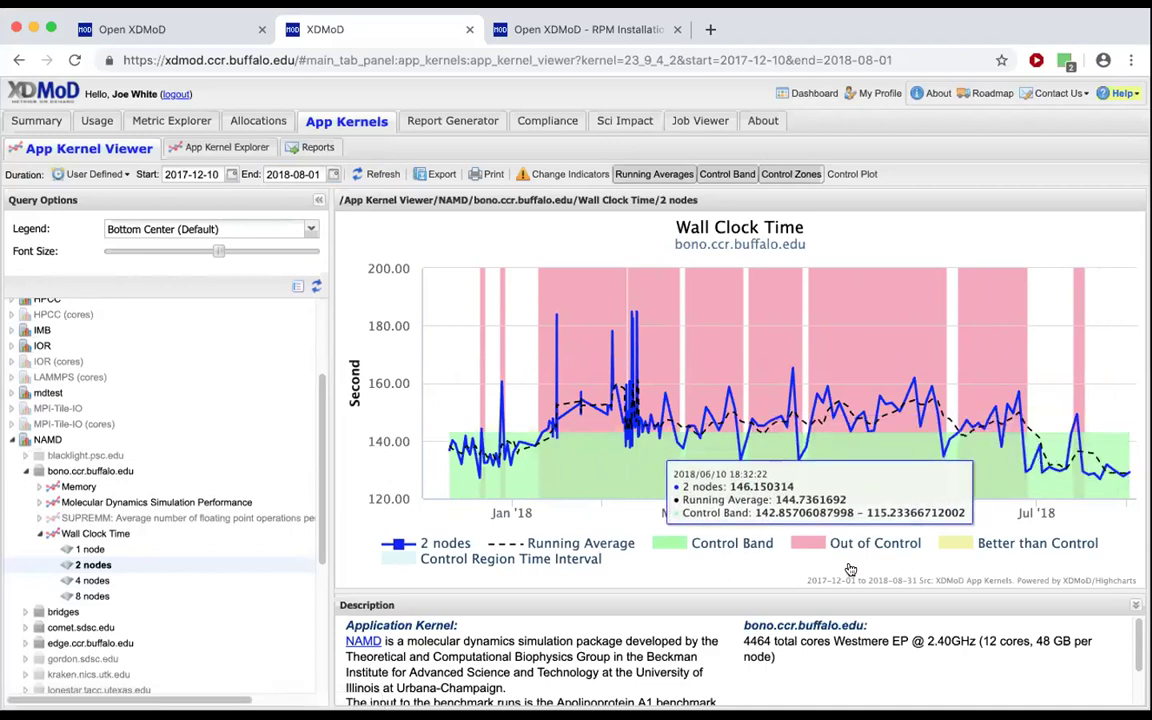
click(568, 174)
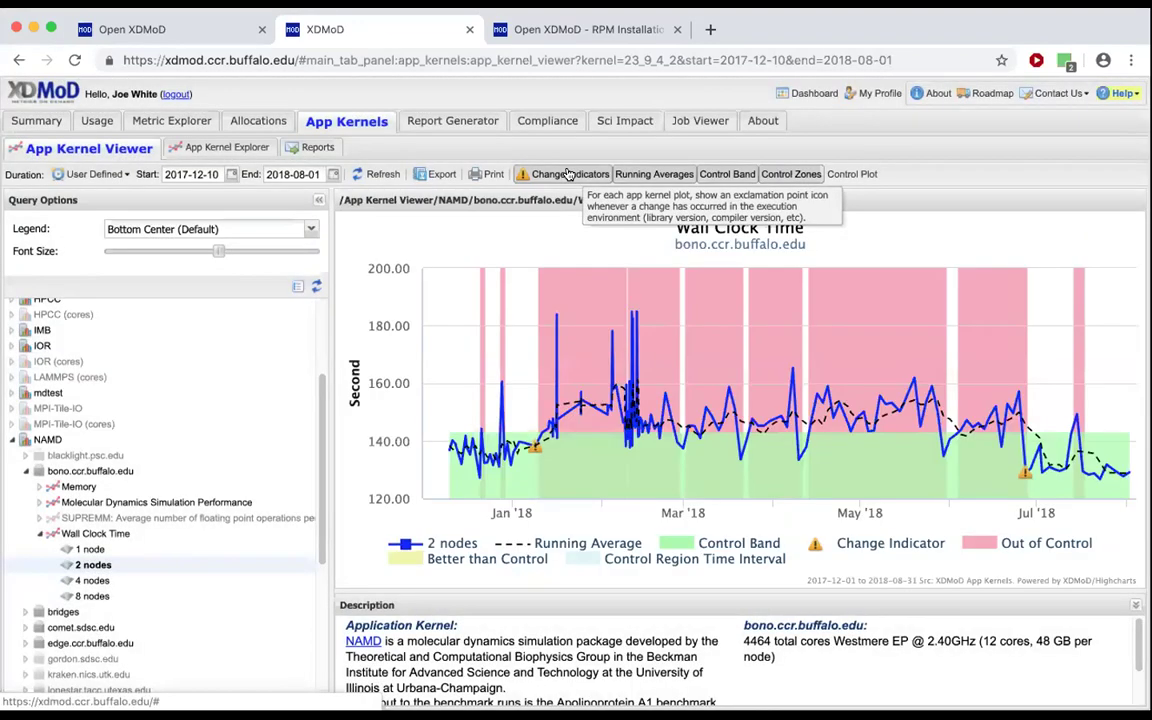
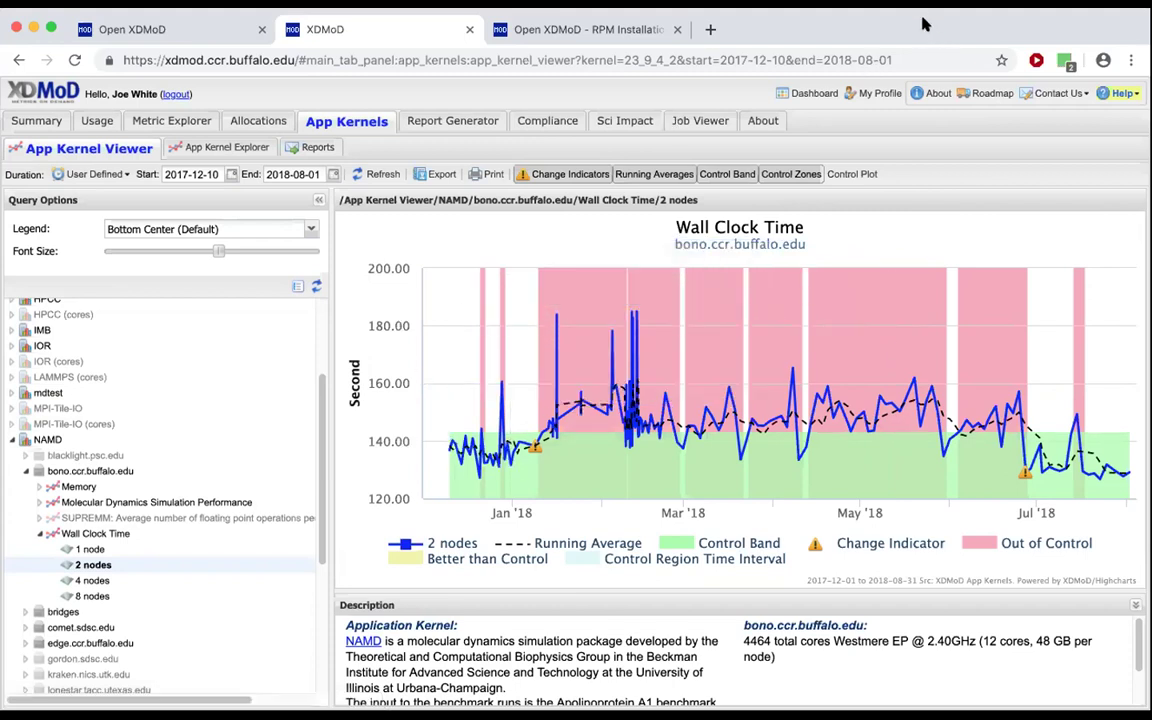
Step: Switch to the Open XDMoD 8.1 documentation and review its overview and the RPM Installation Guide's install, configure and Shred Data sections
click(612, 32)
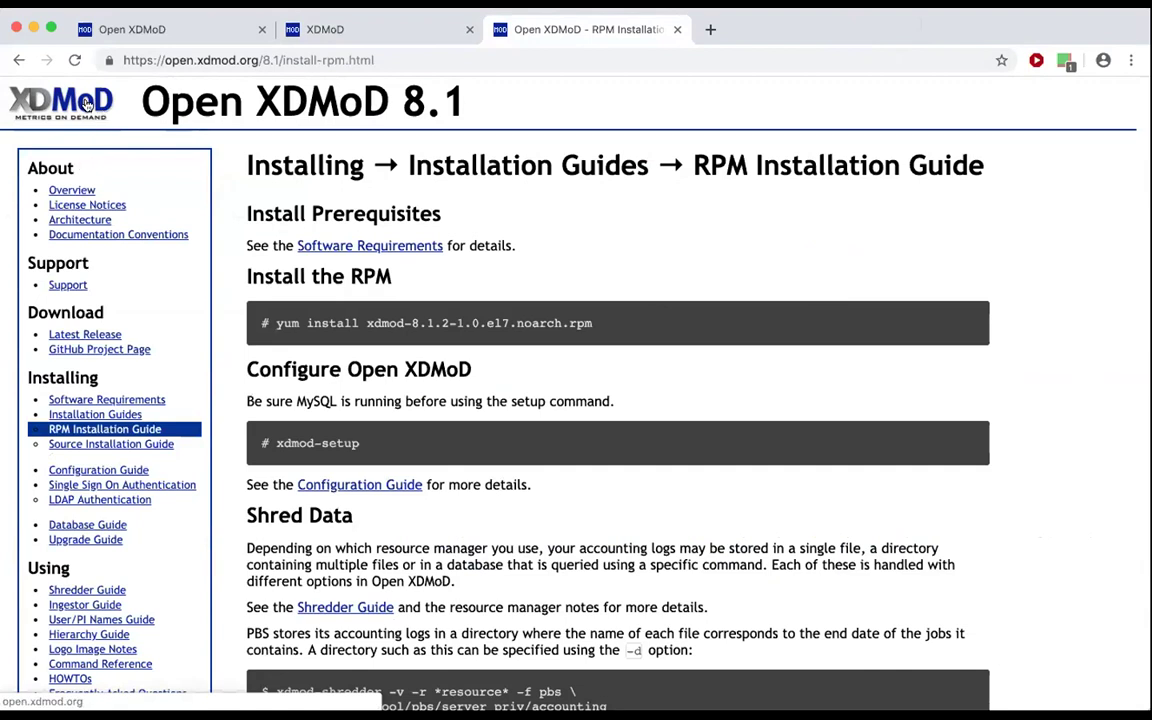
click(86, 104)
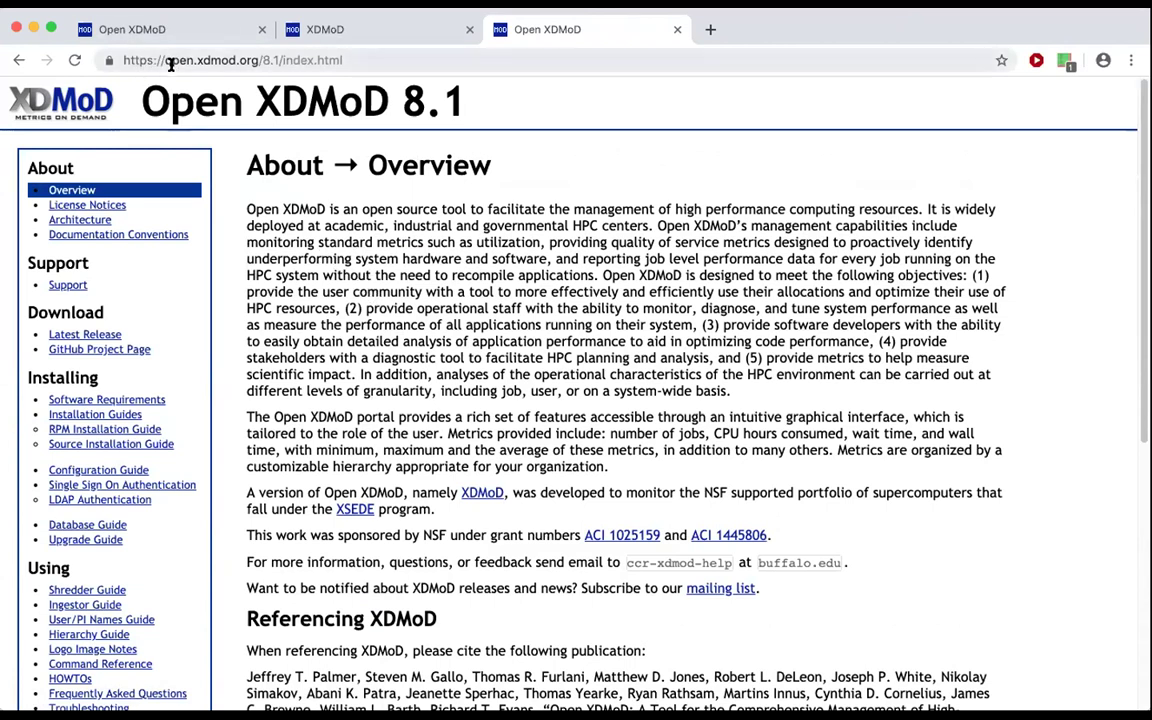
click(104, 429)
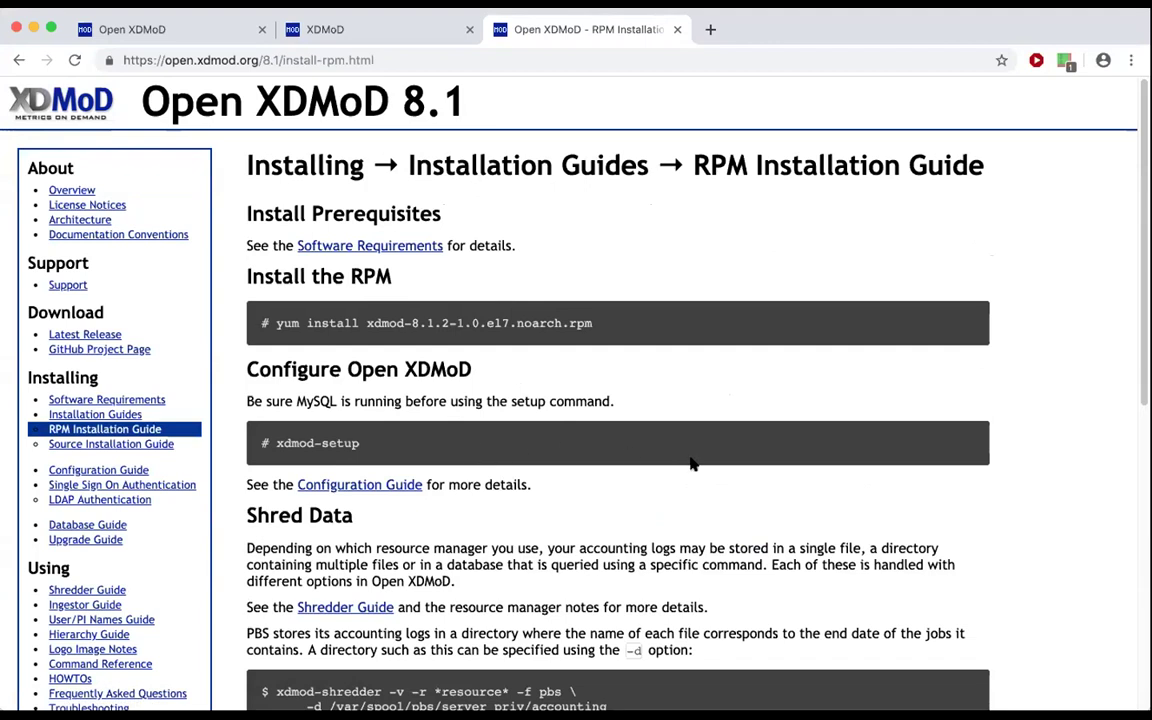
scroll(660, 445, down, 3)
scroll(609, 419, down, 3)
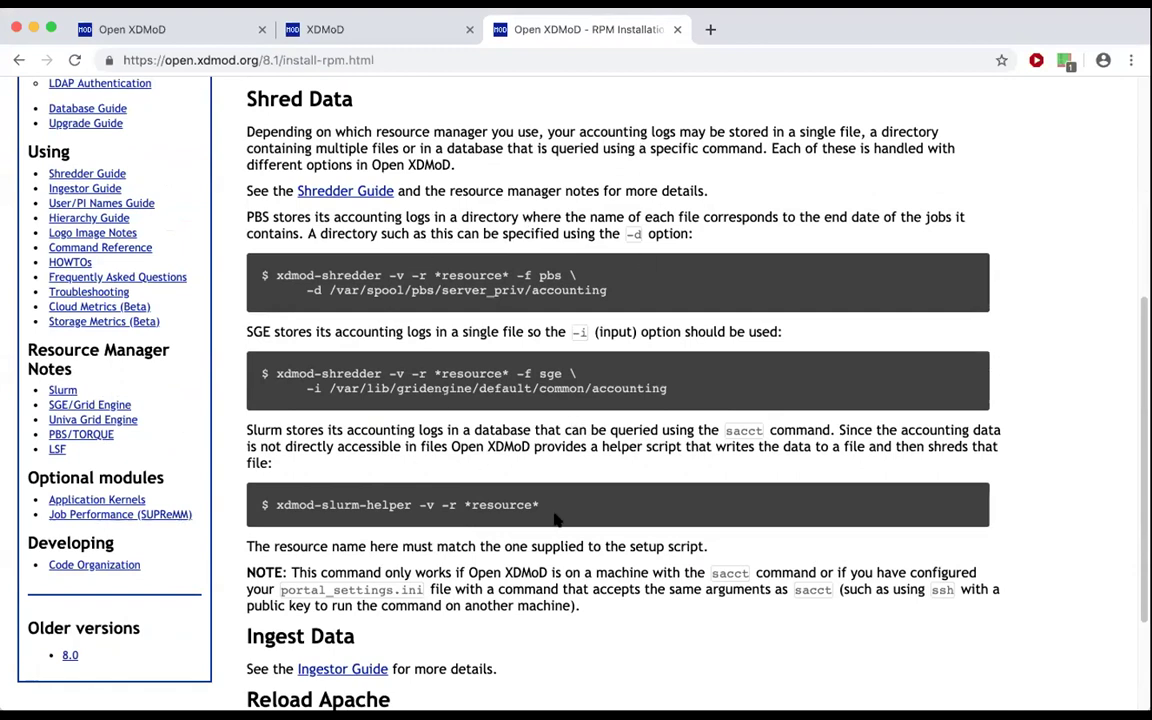
scroll(567, 524, down, 1)
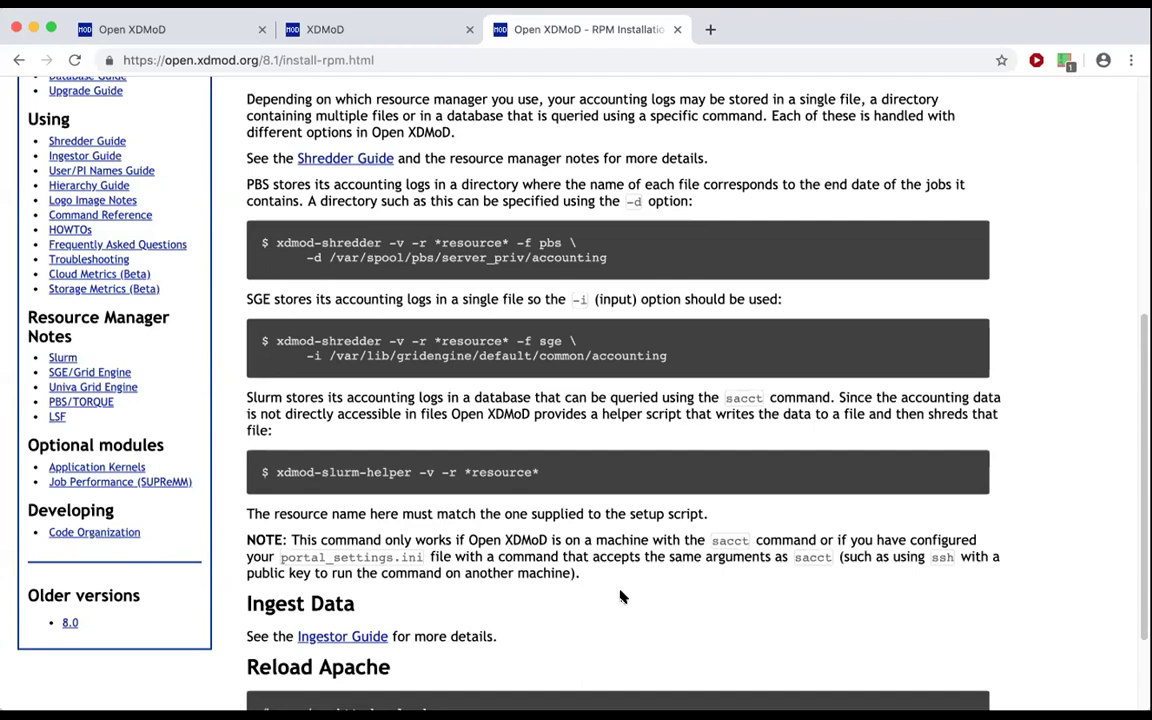
scroll(620, 597, up, 7)
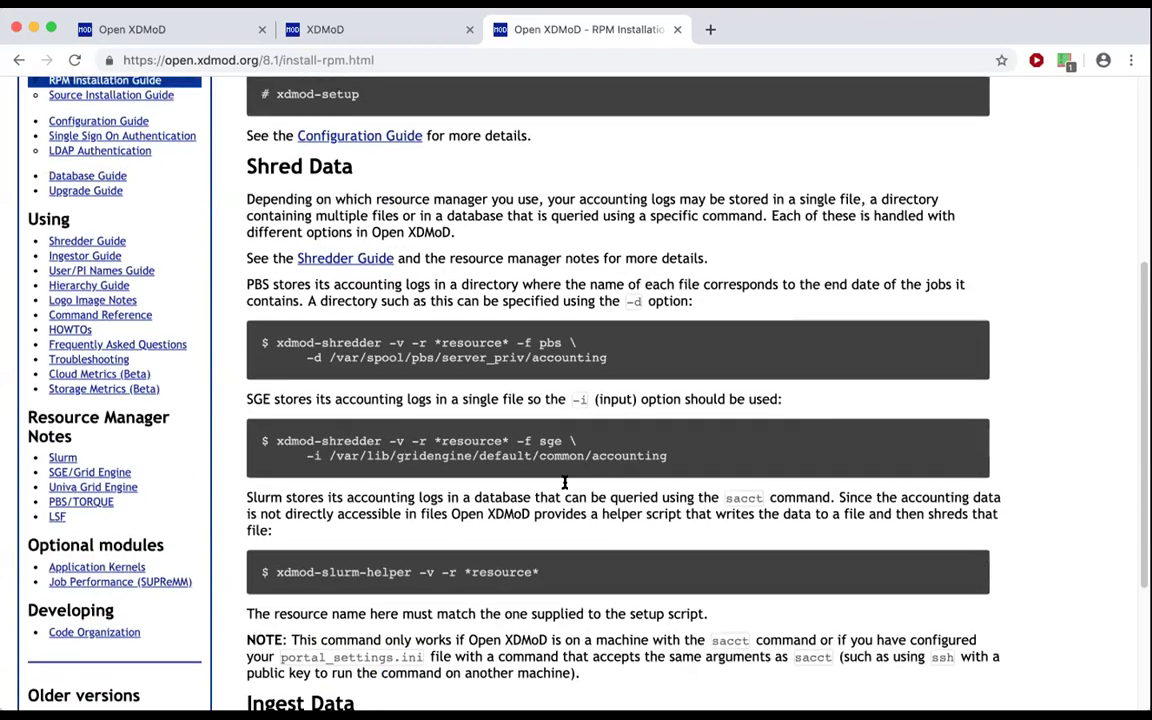
scroll(546, 424, up, 1)
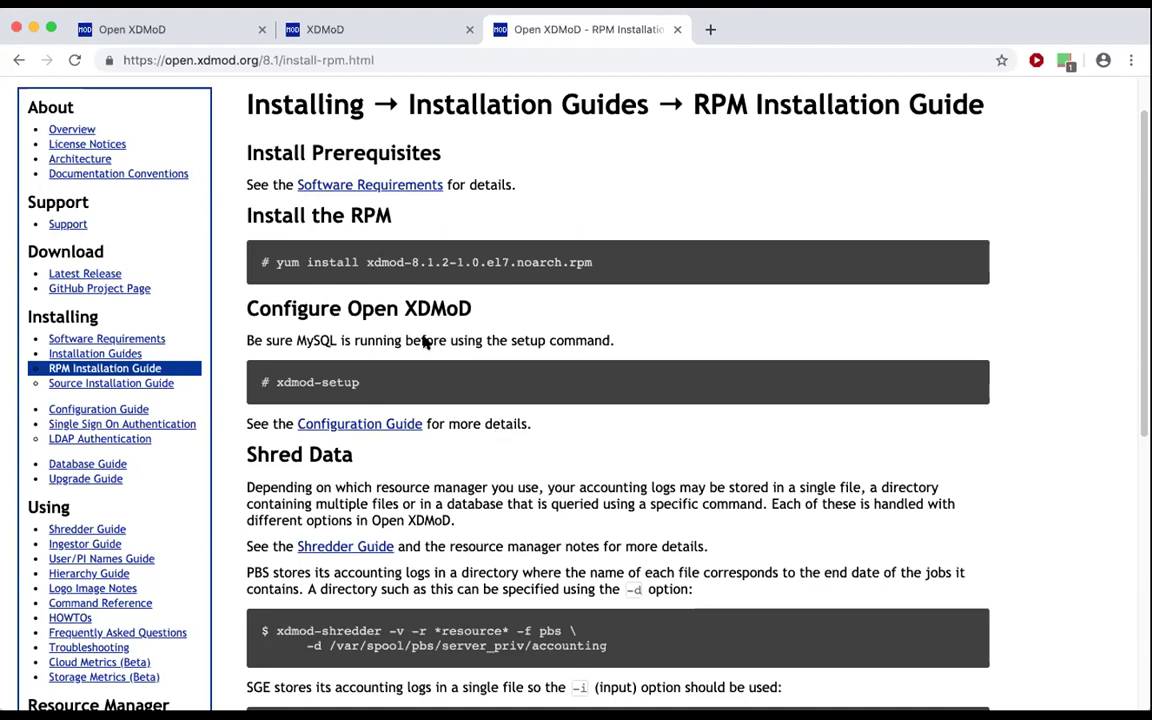
Step: Return to the industry job in the Job Viewer, view Interconnect MPI traffic, and zoom into the final minutes of NFS Filesystem traffic
click(208, 27)
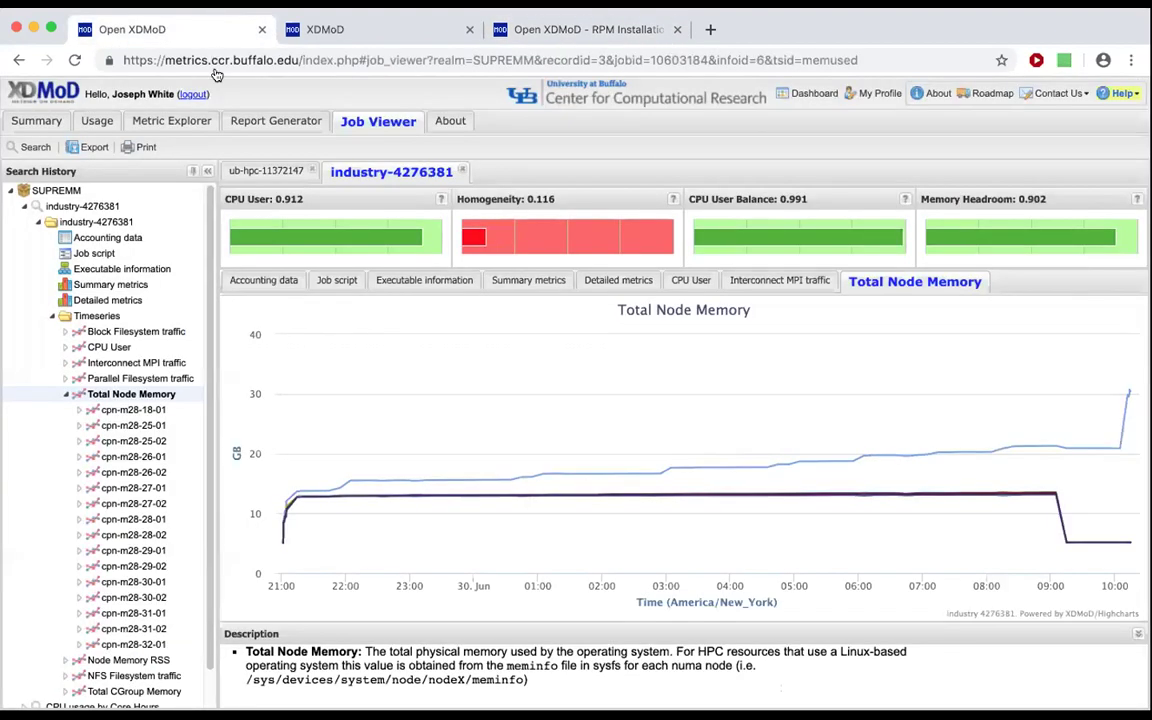
click(130, 363)
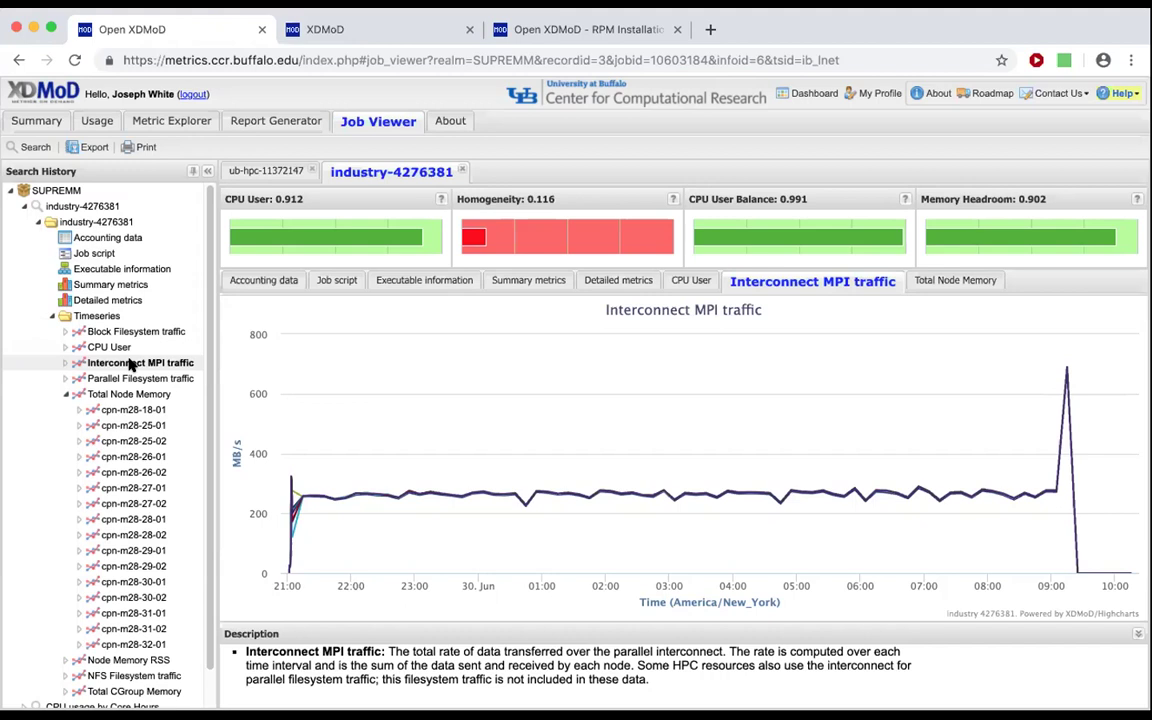
click(122, 676)
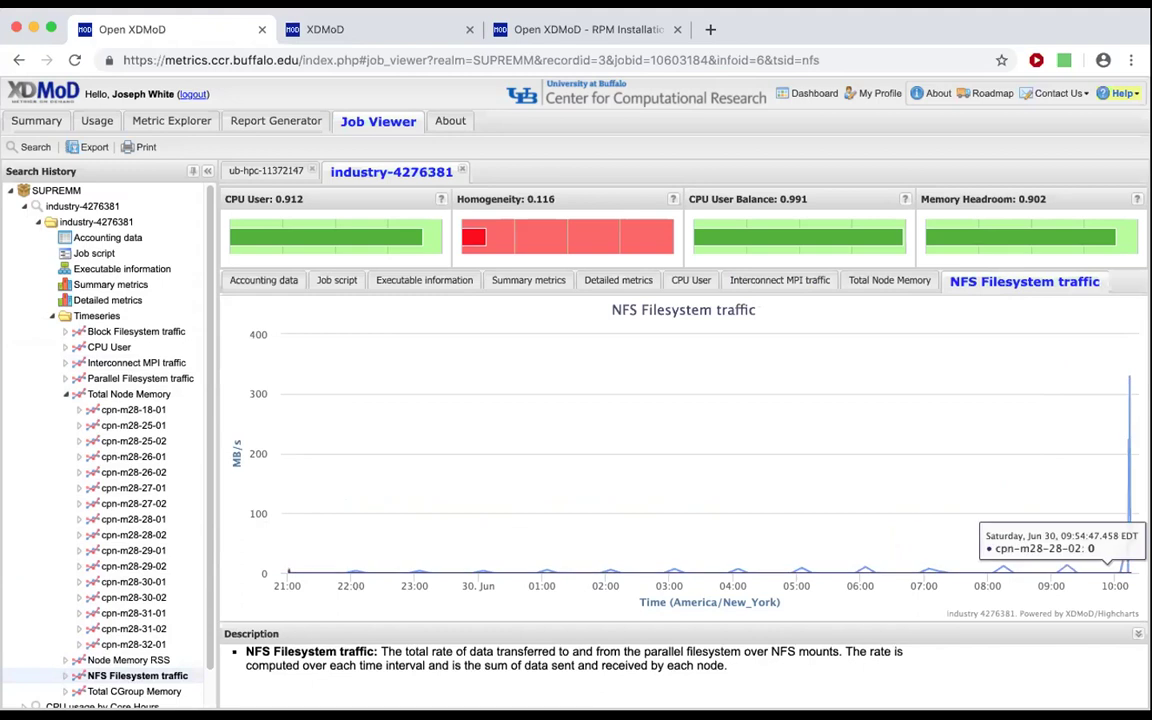
drag(1117, 388, 1131, 440)
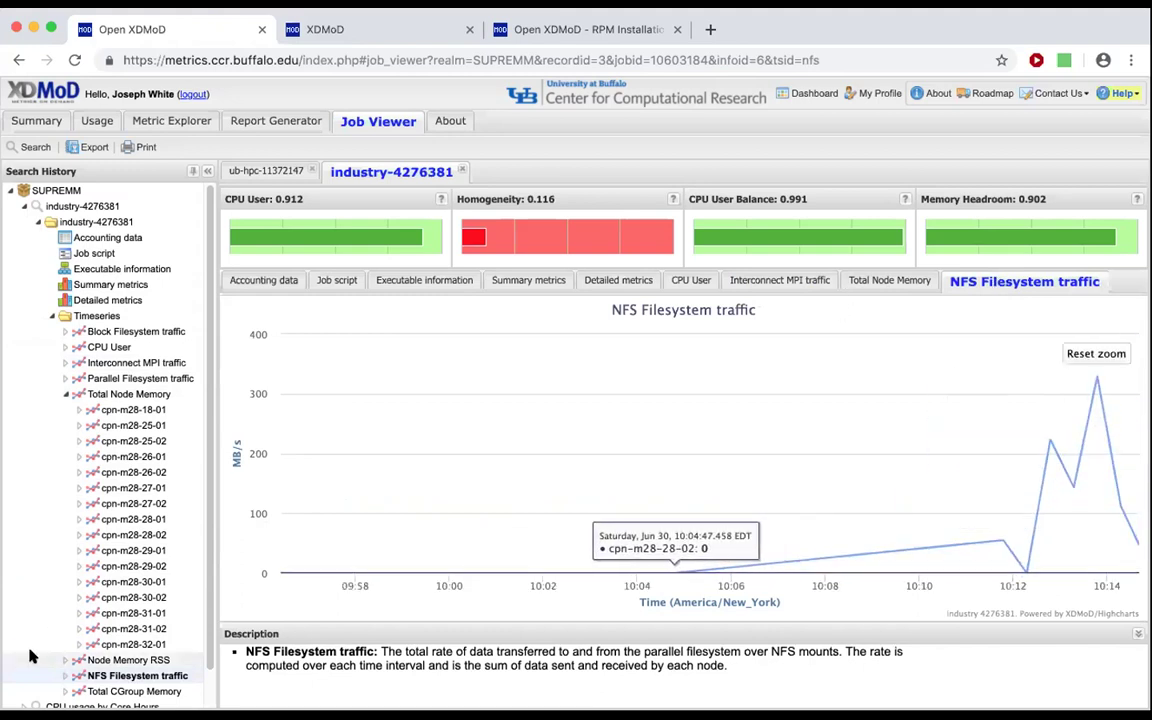
scroll(60, 650, down, 1)
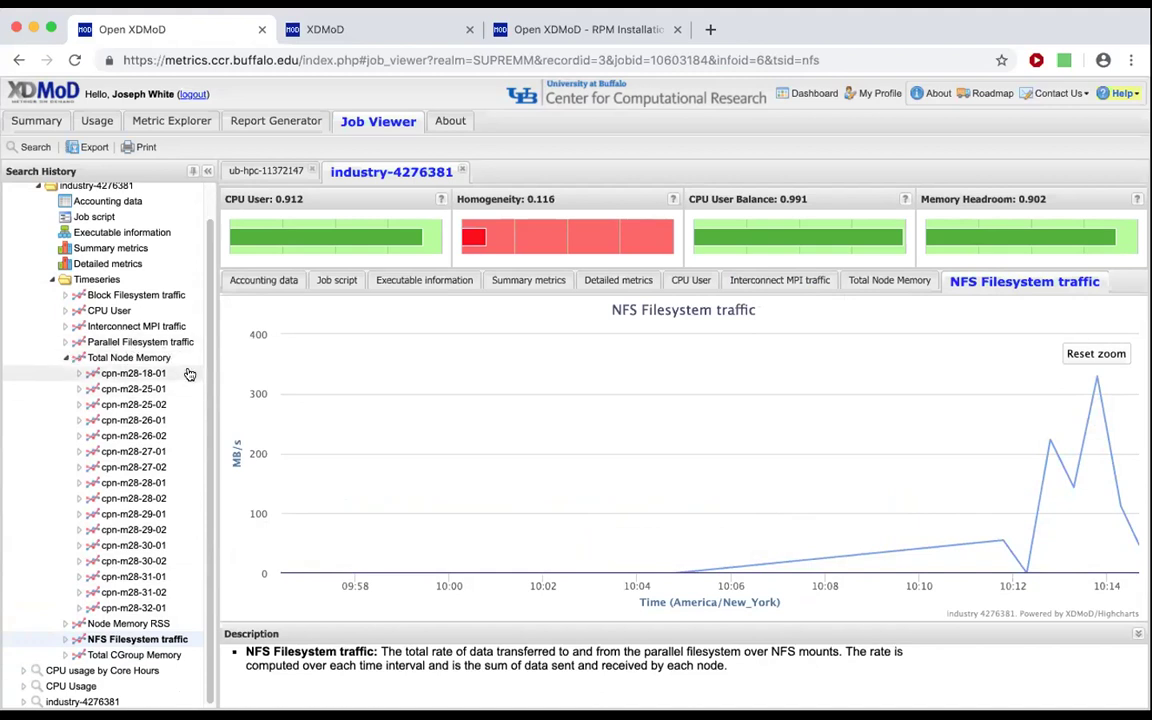
scroll(172, 360, up, 2)
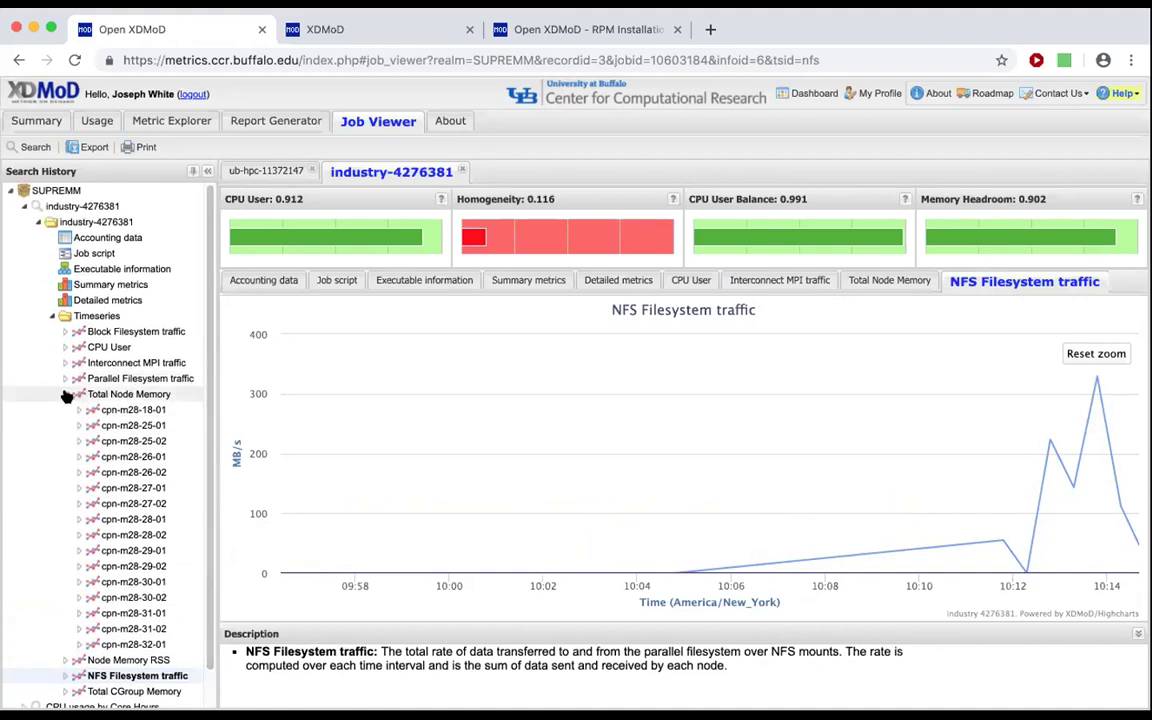